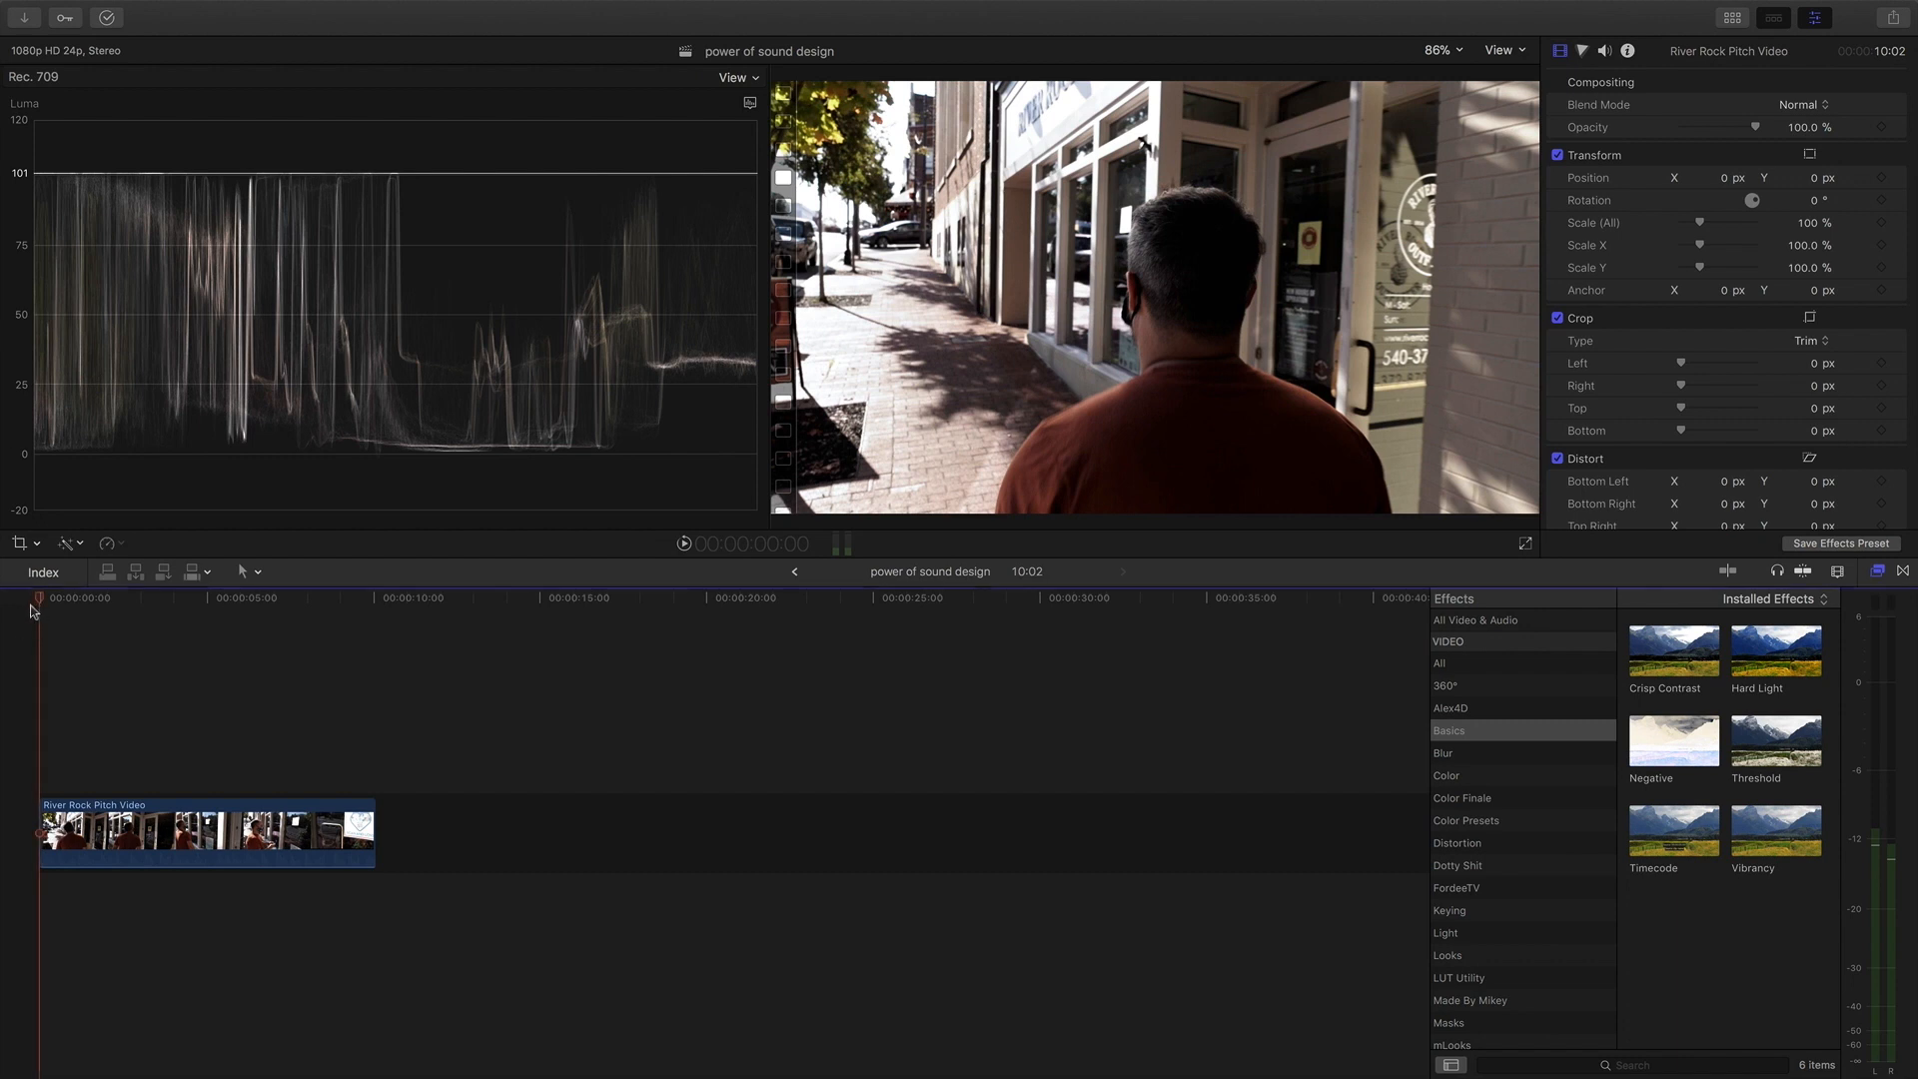
Attach the Spring_Fling music at the start of River Rock Pitch Video, show the video scopes, and play the clip with the music.
key("space")
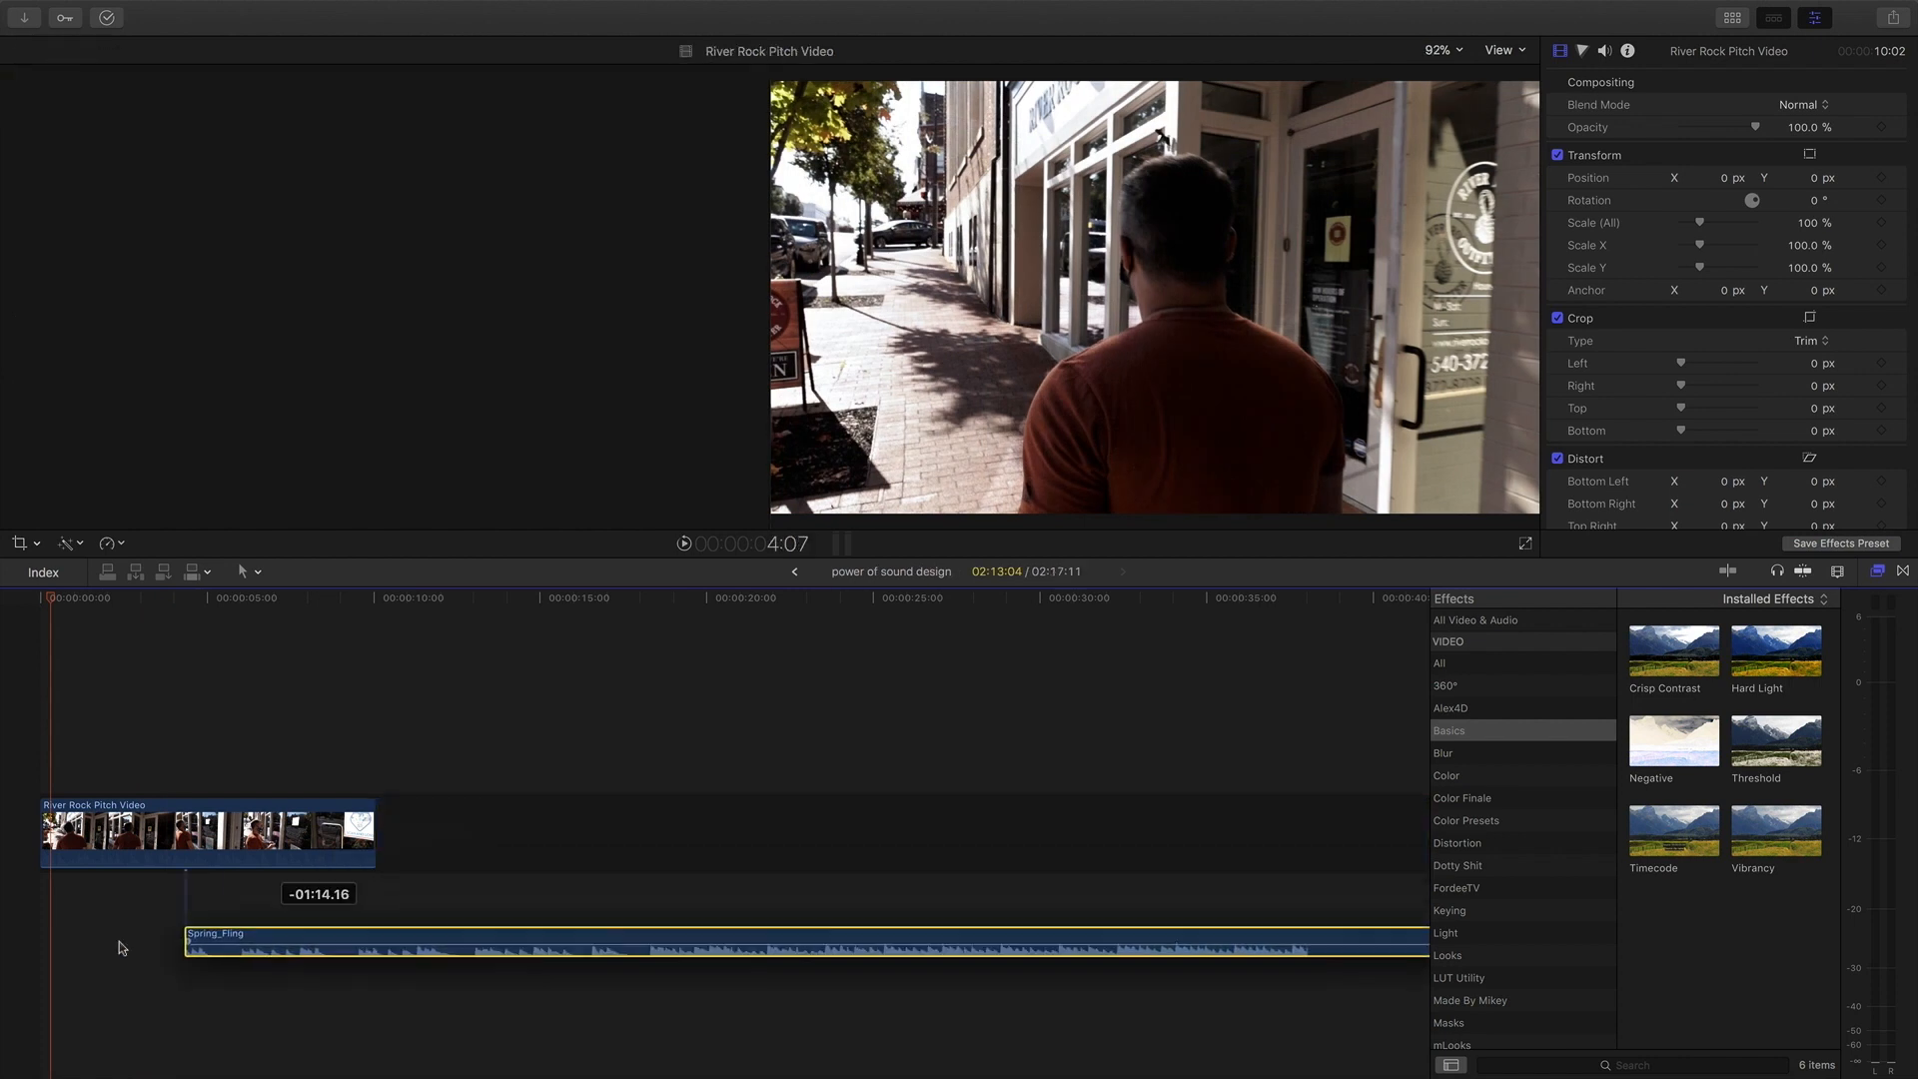
left_click_drag(120, 939, 45, 894)
key("cmd+7")
key("space")
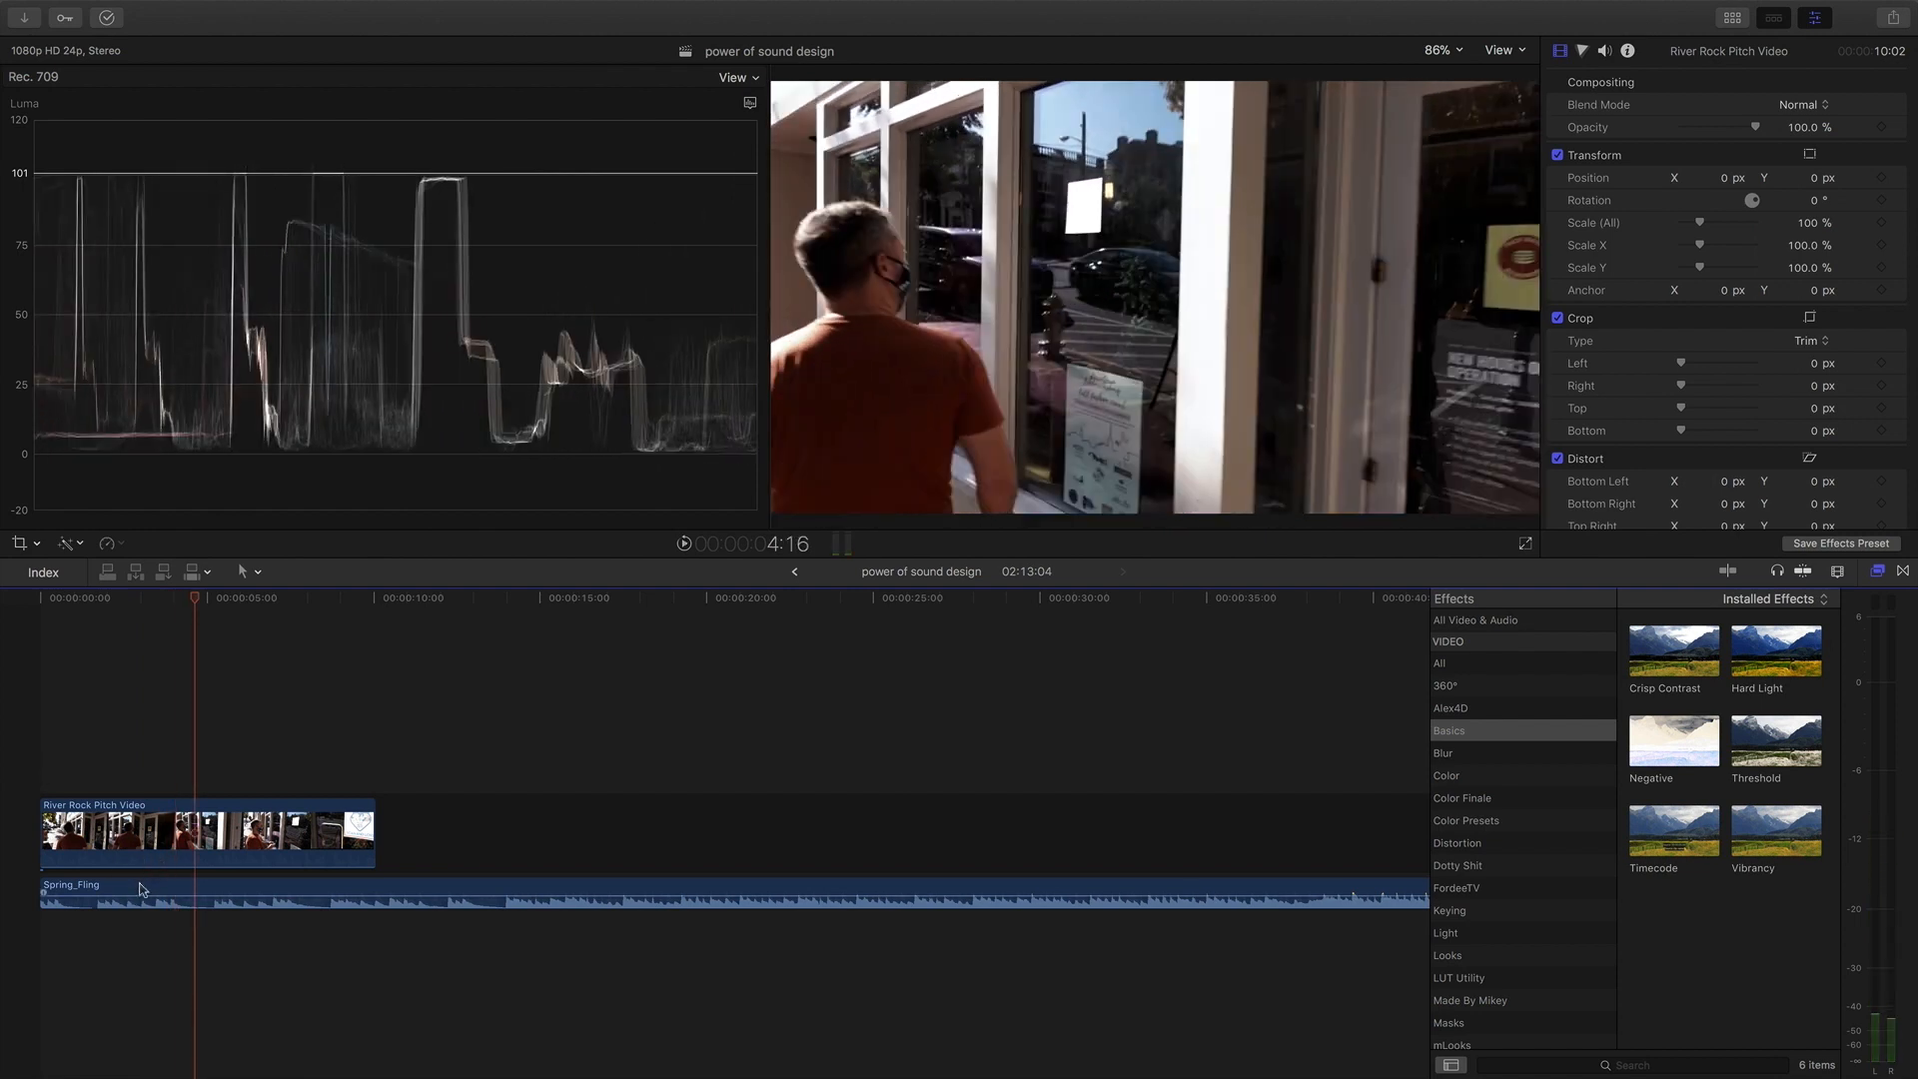
Move Spring_Fling to directly after River Rock Pitch Video, disable it, and play the video from the start without music.
left_click_drag(141, 889, 506, 830)
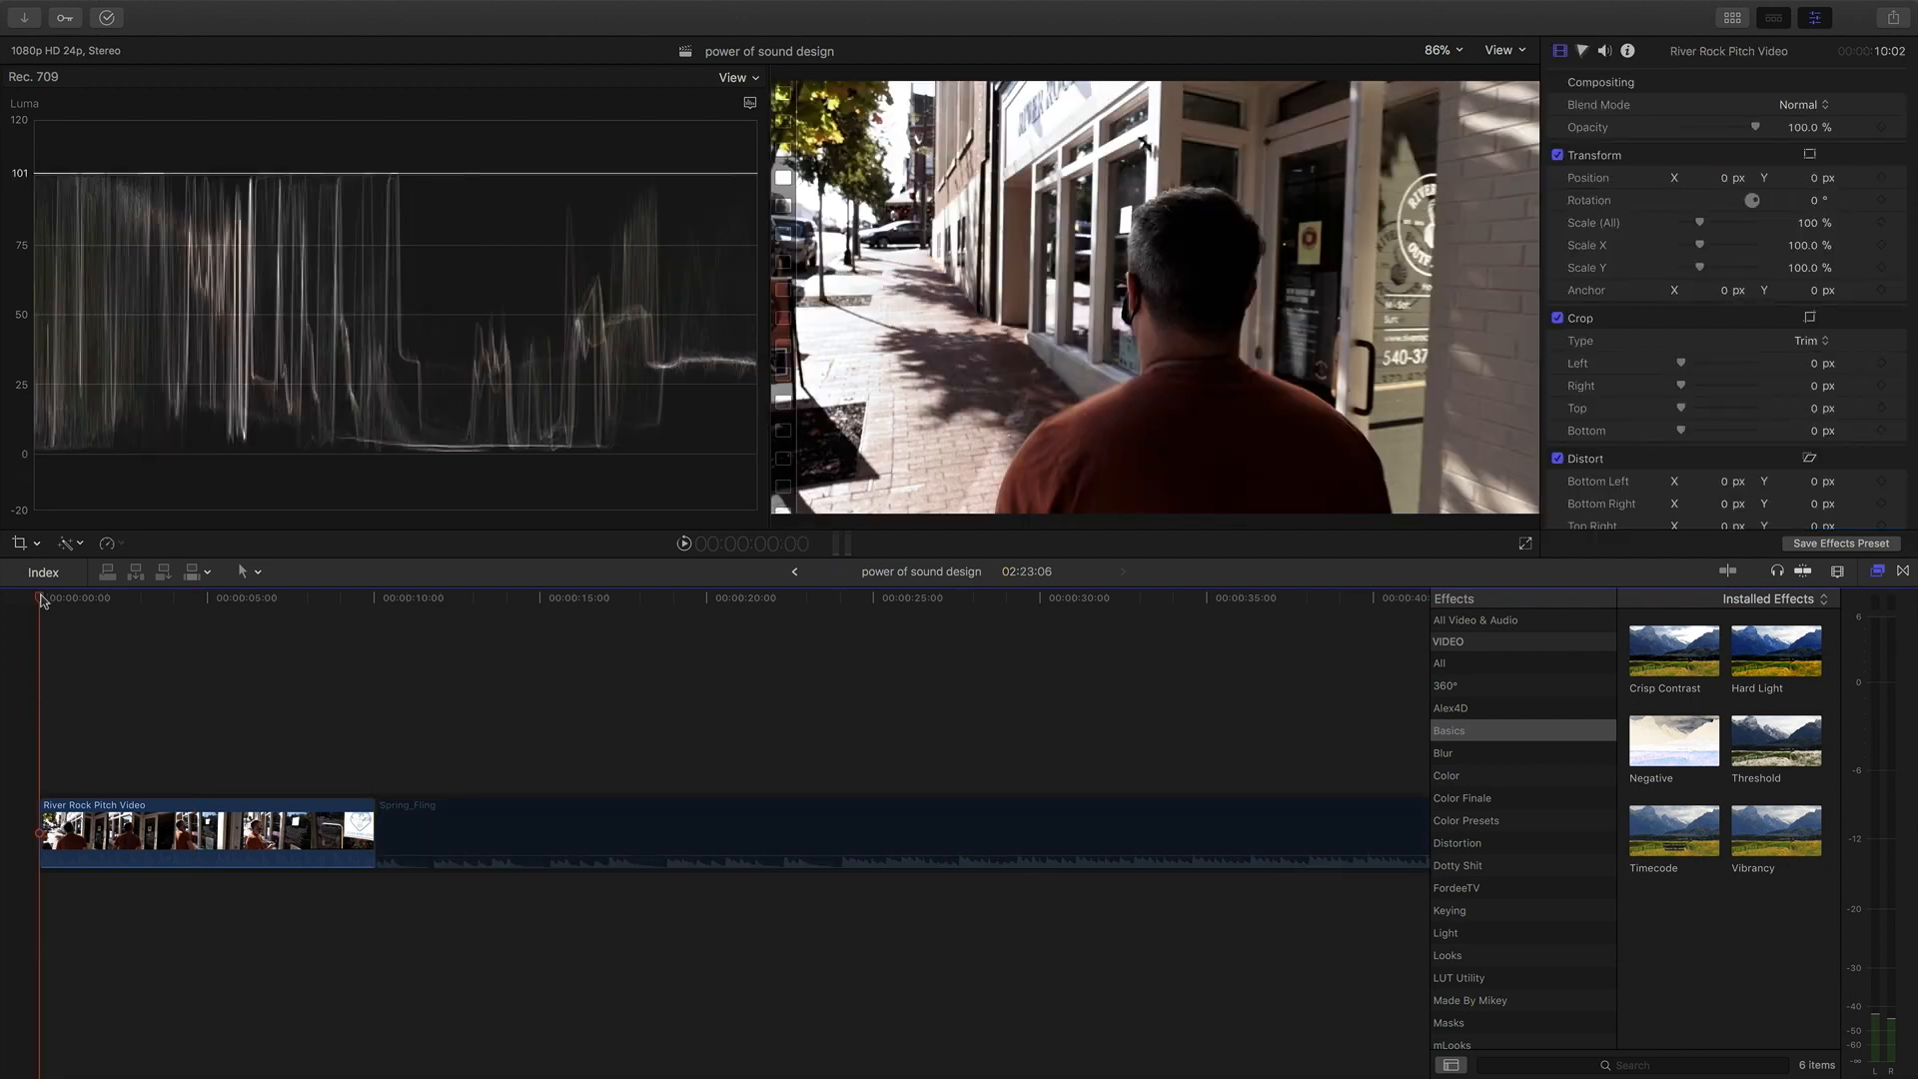
key("space")
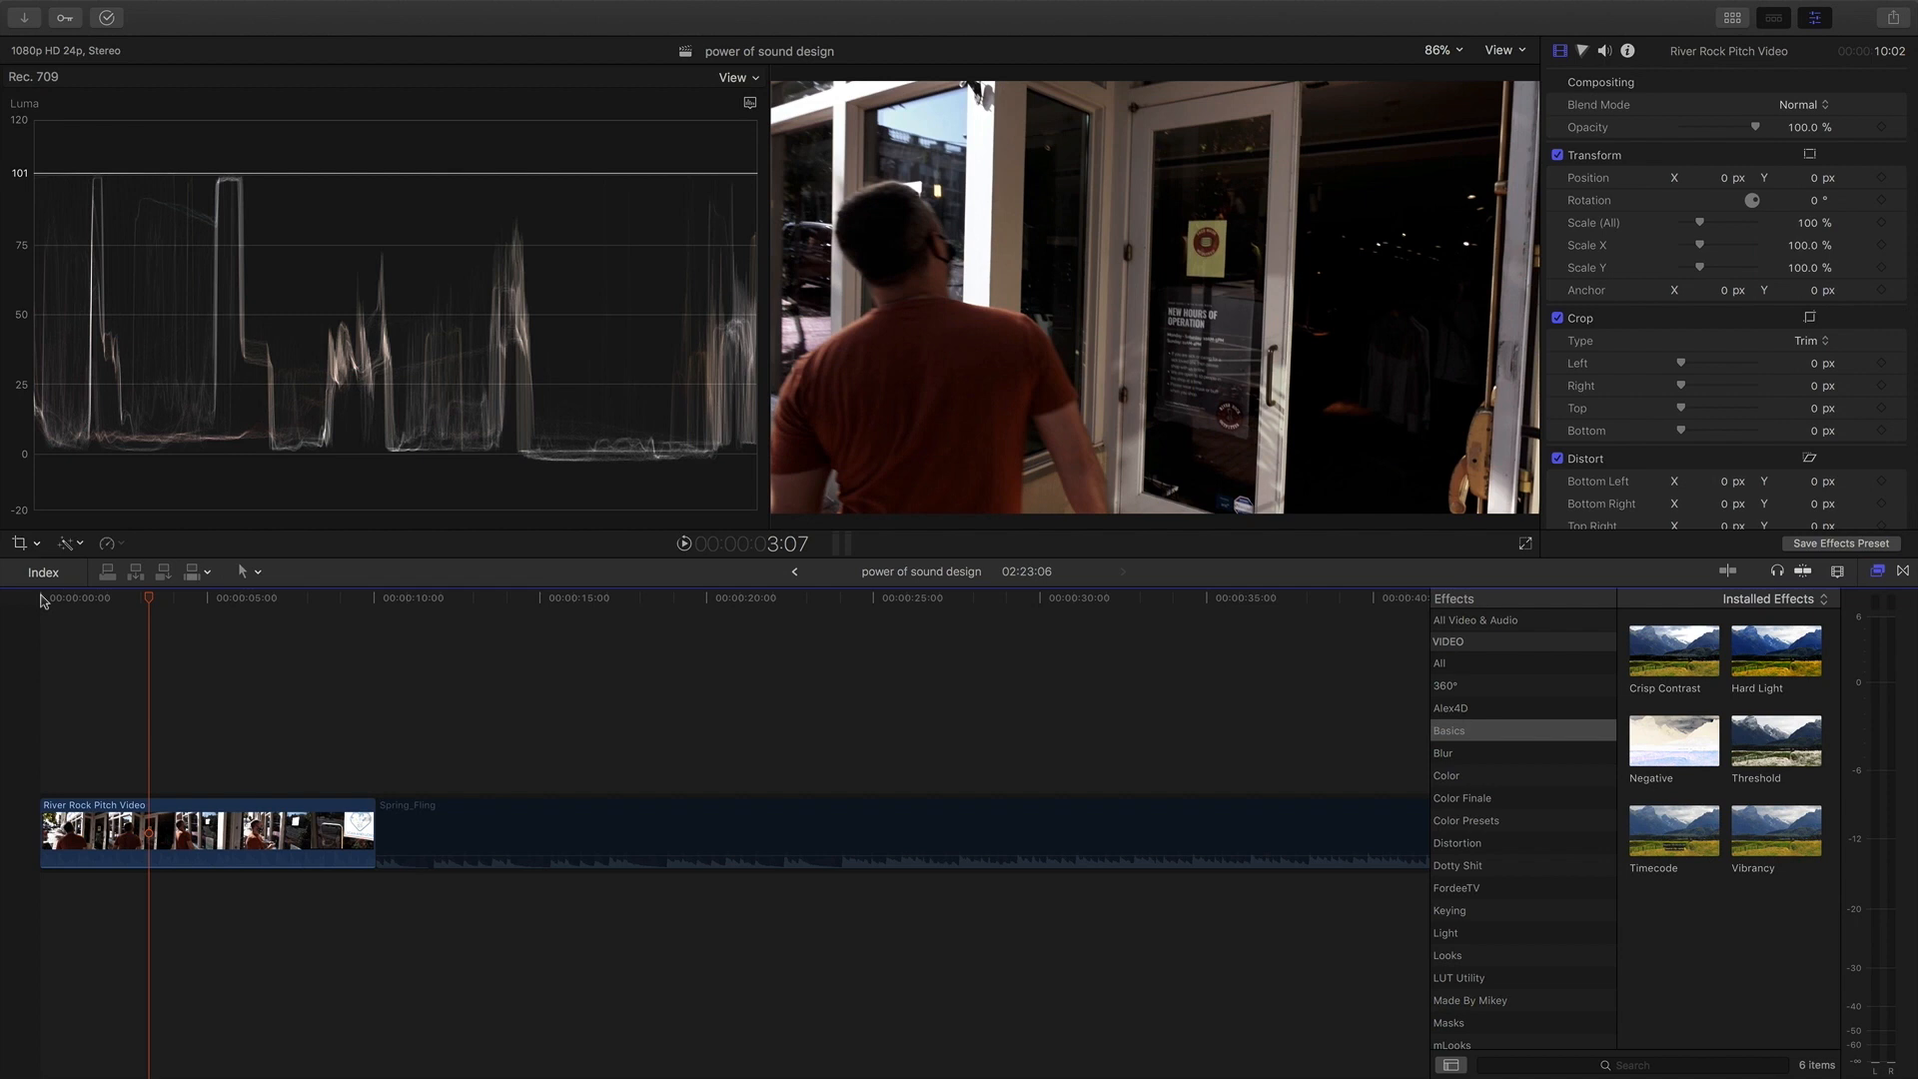
left_click_drag(150, 597, 30, 617)
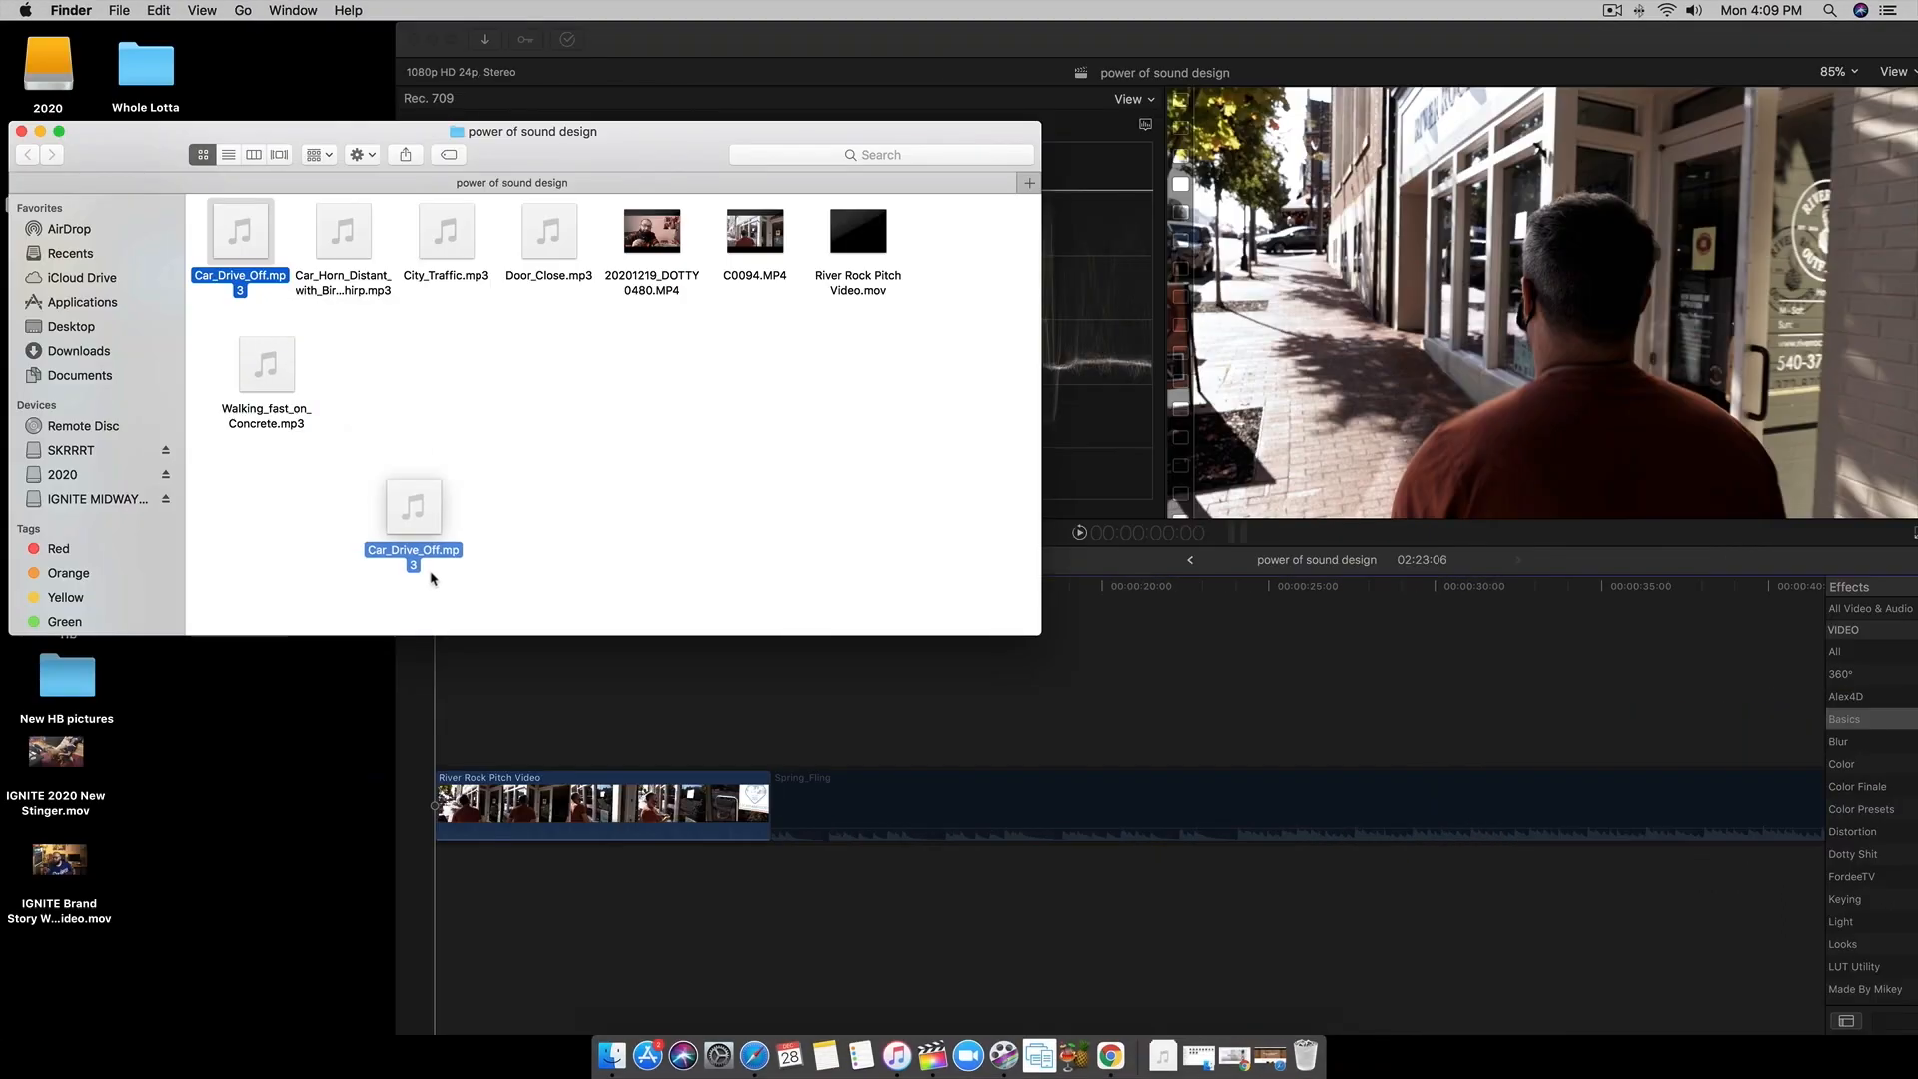
Add the Car_Drive_Off, Car_Horn_Distant_with_Bird_Chirp, City_Traffic, Door_Close and Walking_fast_on_Concrete sounds from the power of sound design folder to the timeline.
left_click_drag(407, 501, 444, 664)
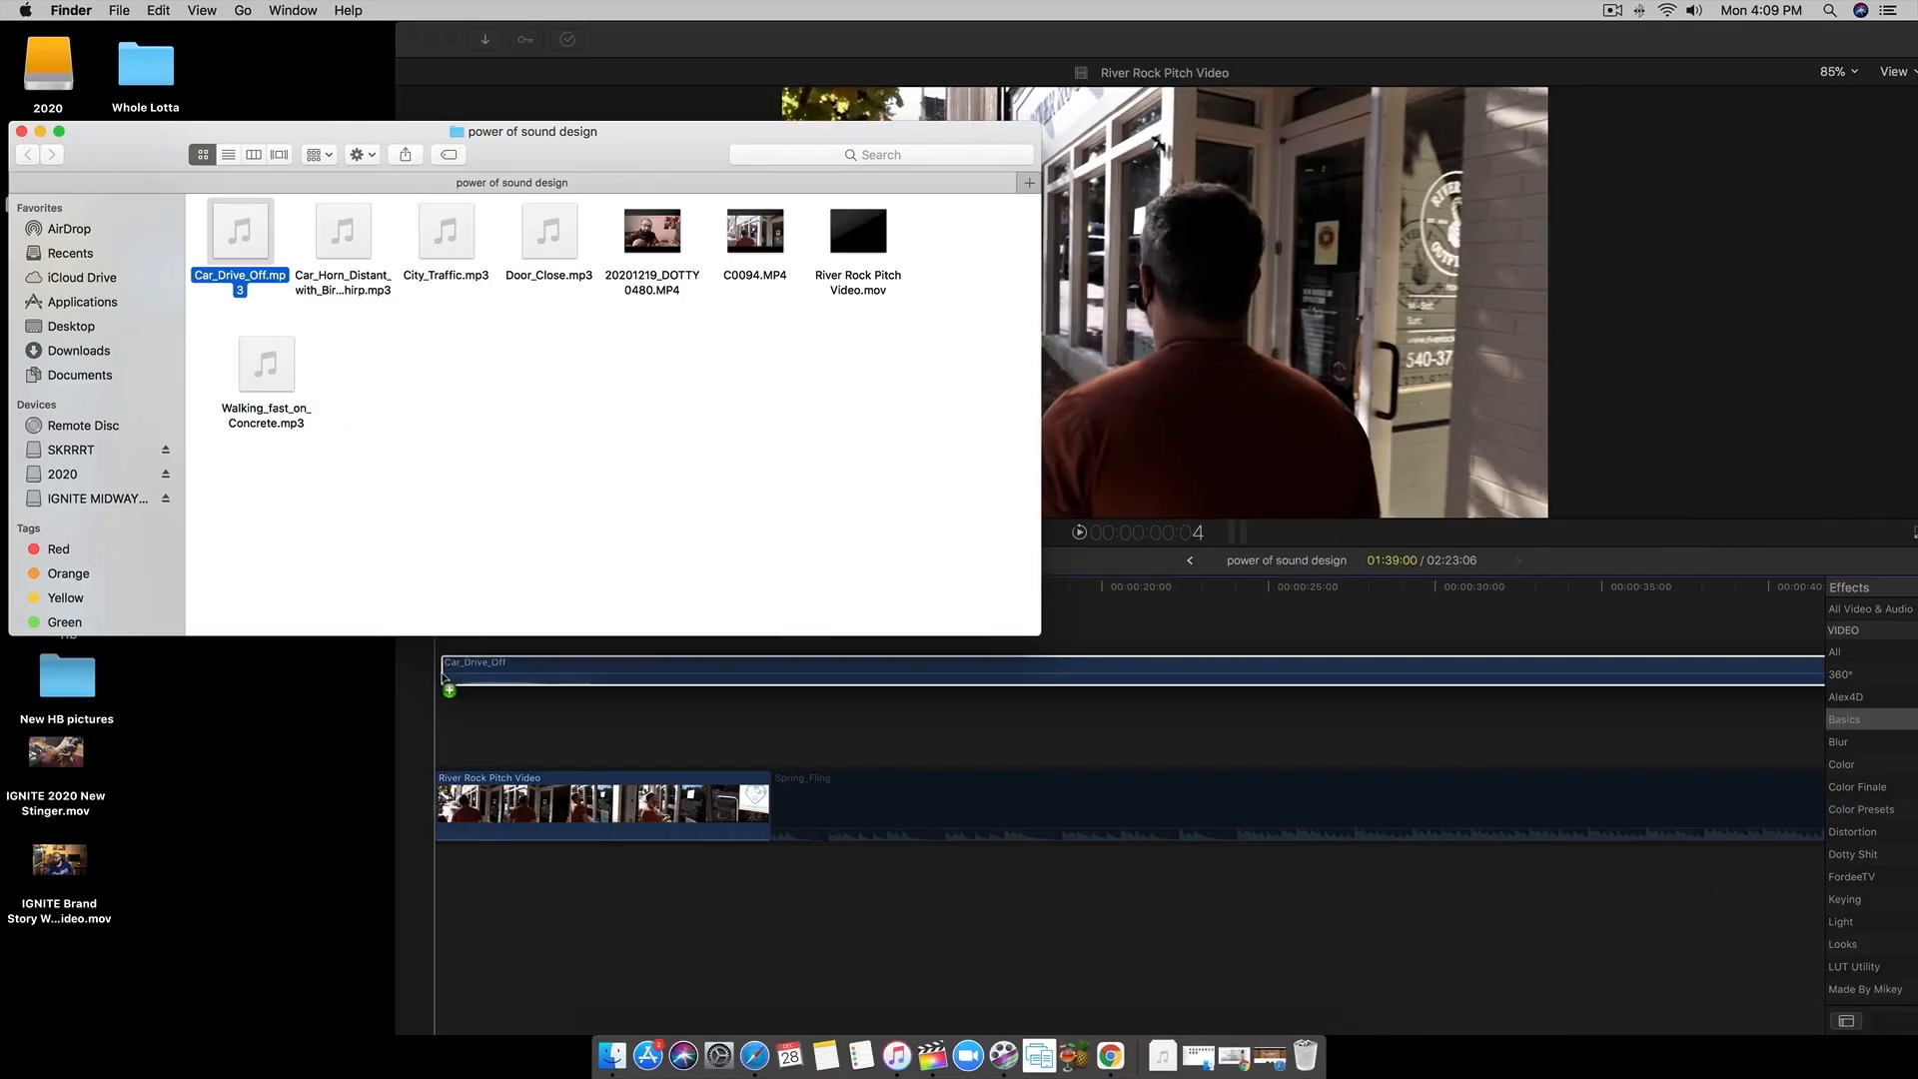
left_click_drag(342, 234, 483, 904)
left_click_drag(446, 238, 509, 687)
left_click_drag(548, 235, 580, 679)
left_click_drag(266, 367, 602, 687)
left_click_drag(641, 40, 239, 39)
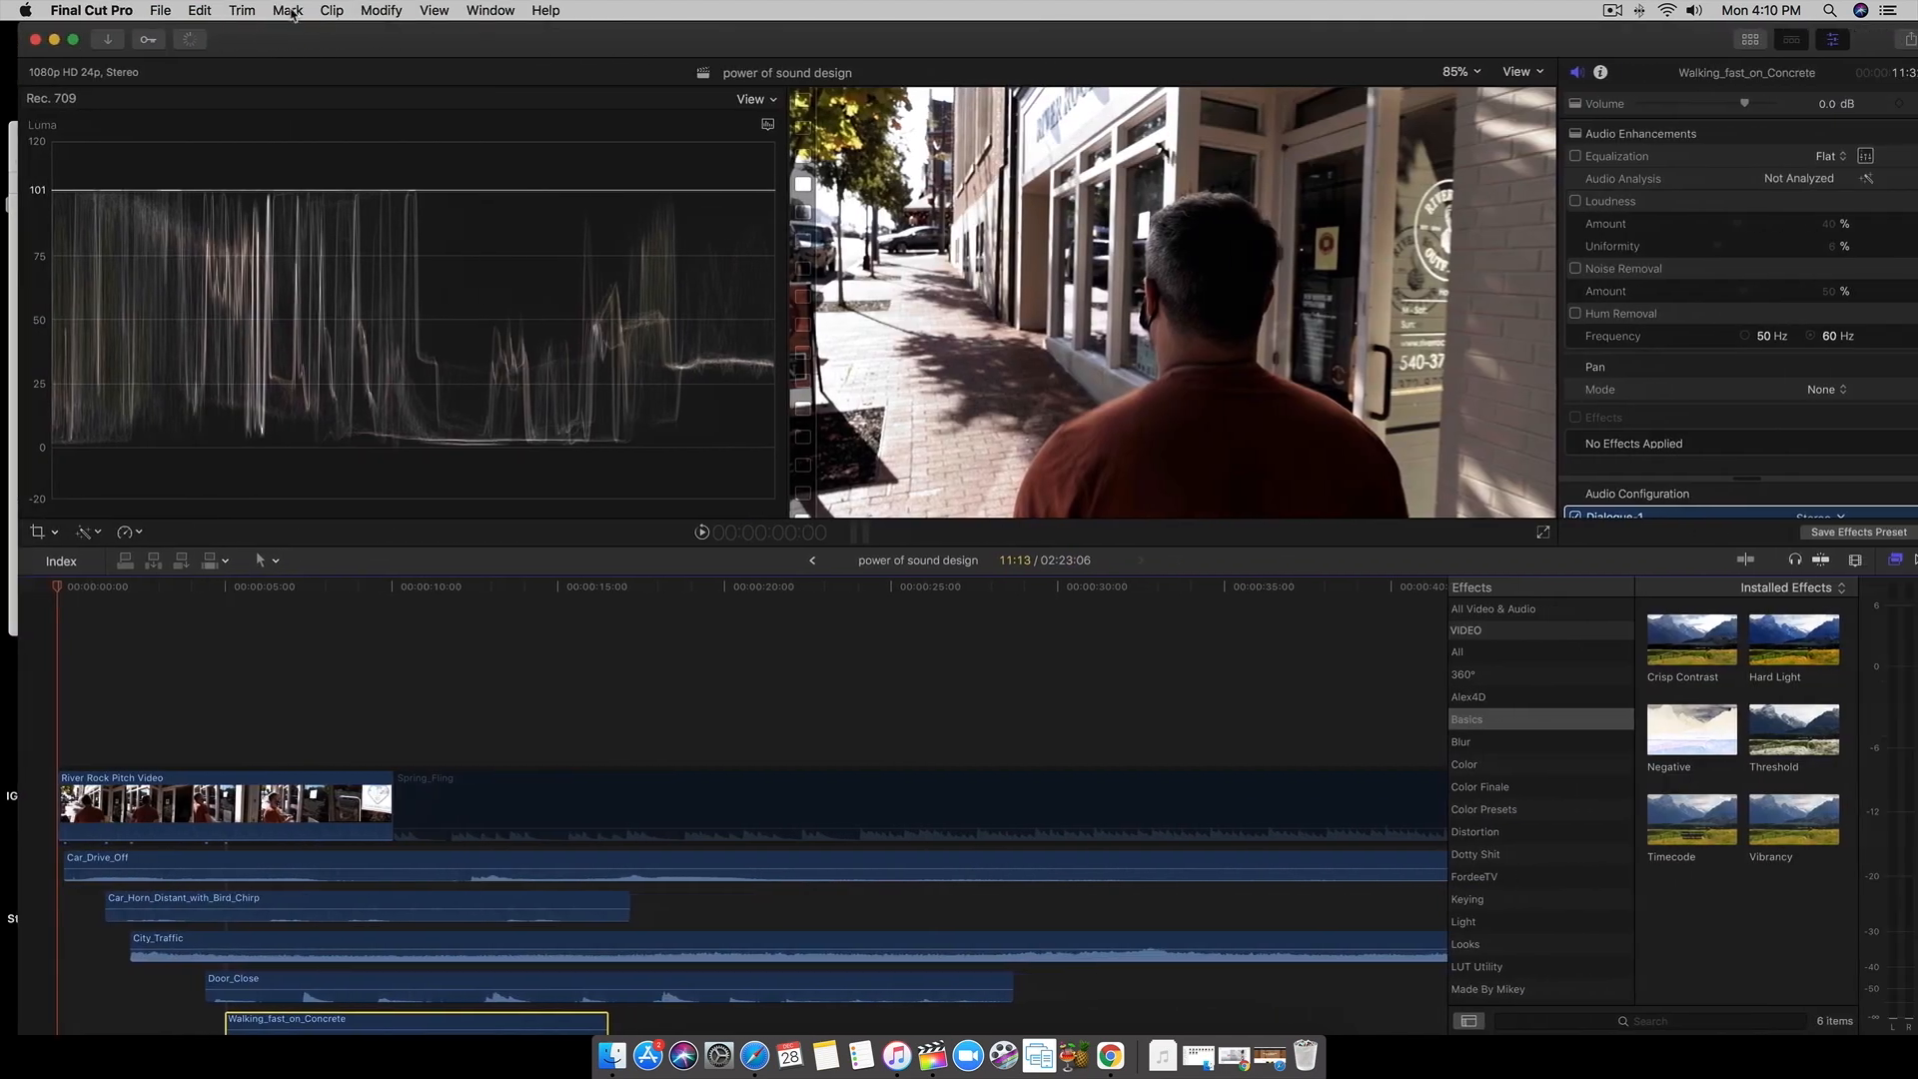
key("ctrl+super+f")
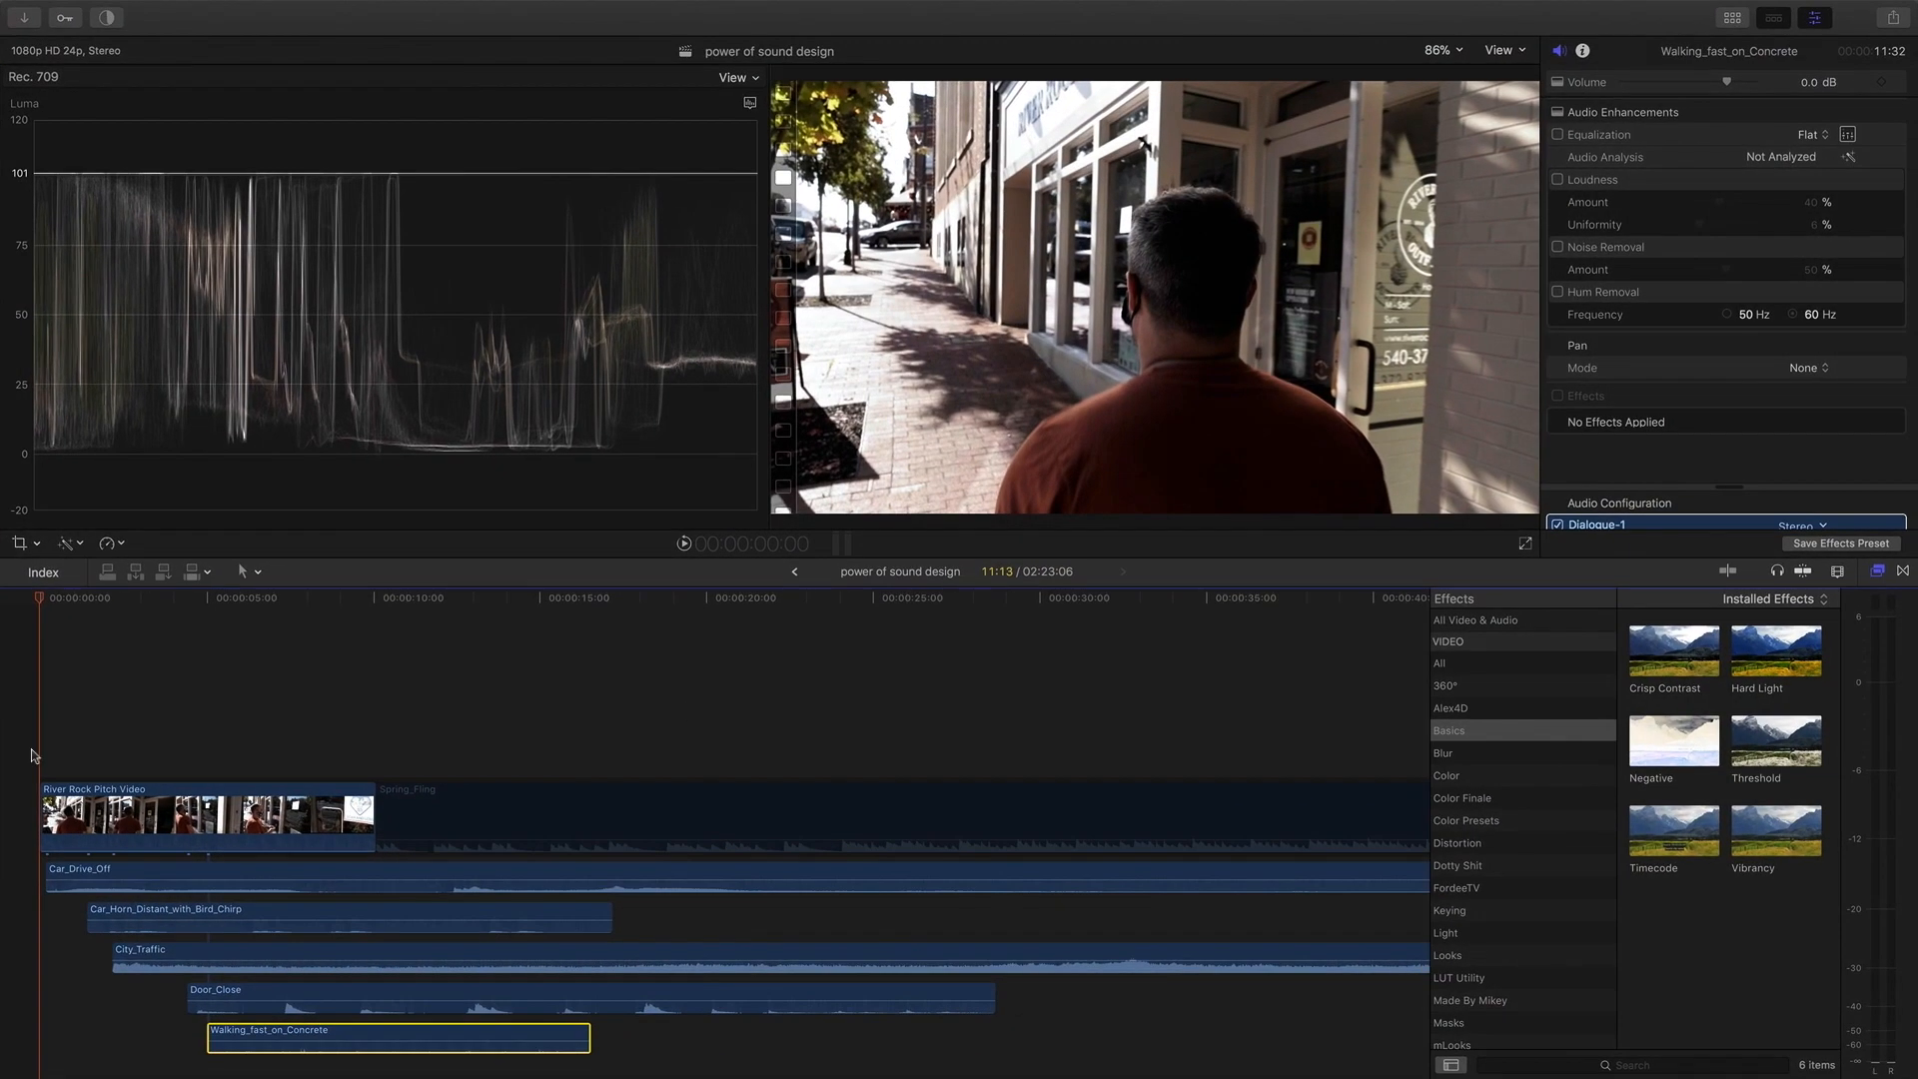
Move the Car_Drive_Off, Car_Horn_Distant_with_Bird_Chirp, City_Traffic and Door_Close clips past the end of River Rock Pitch Video.
key("super+equal")
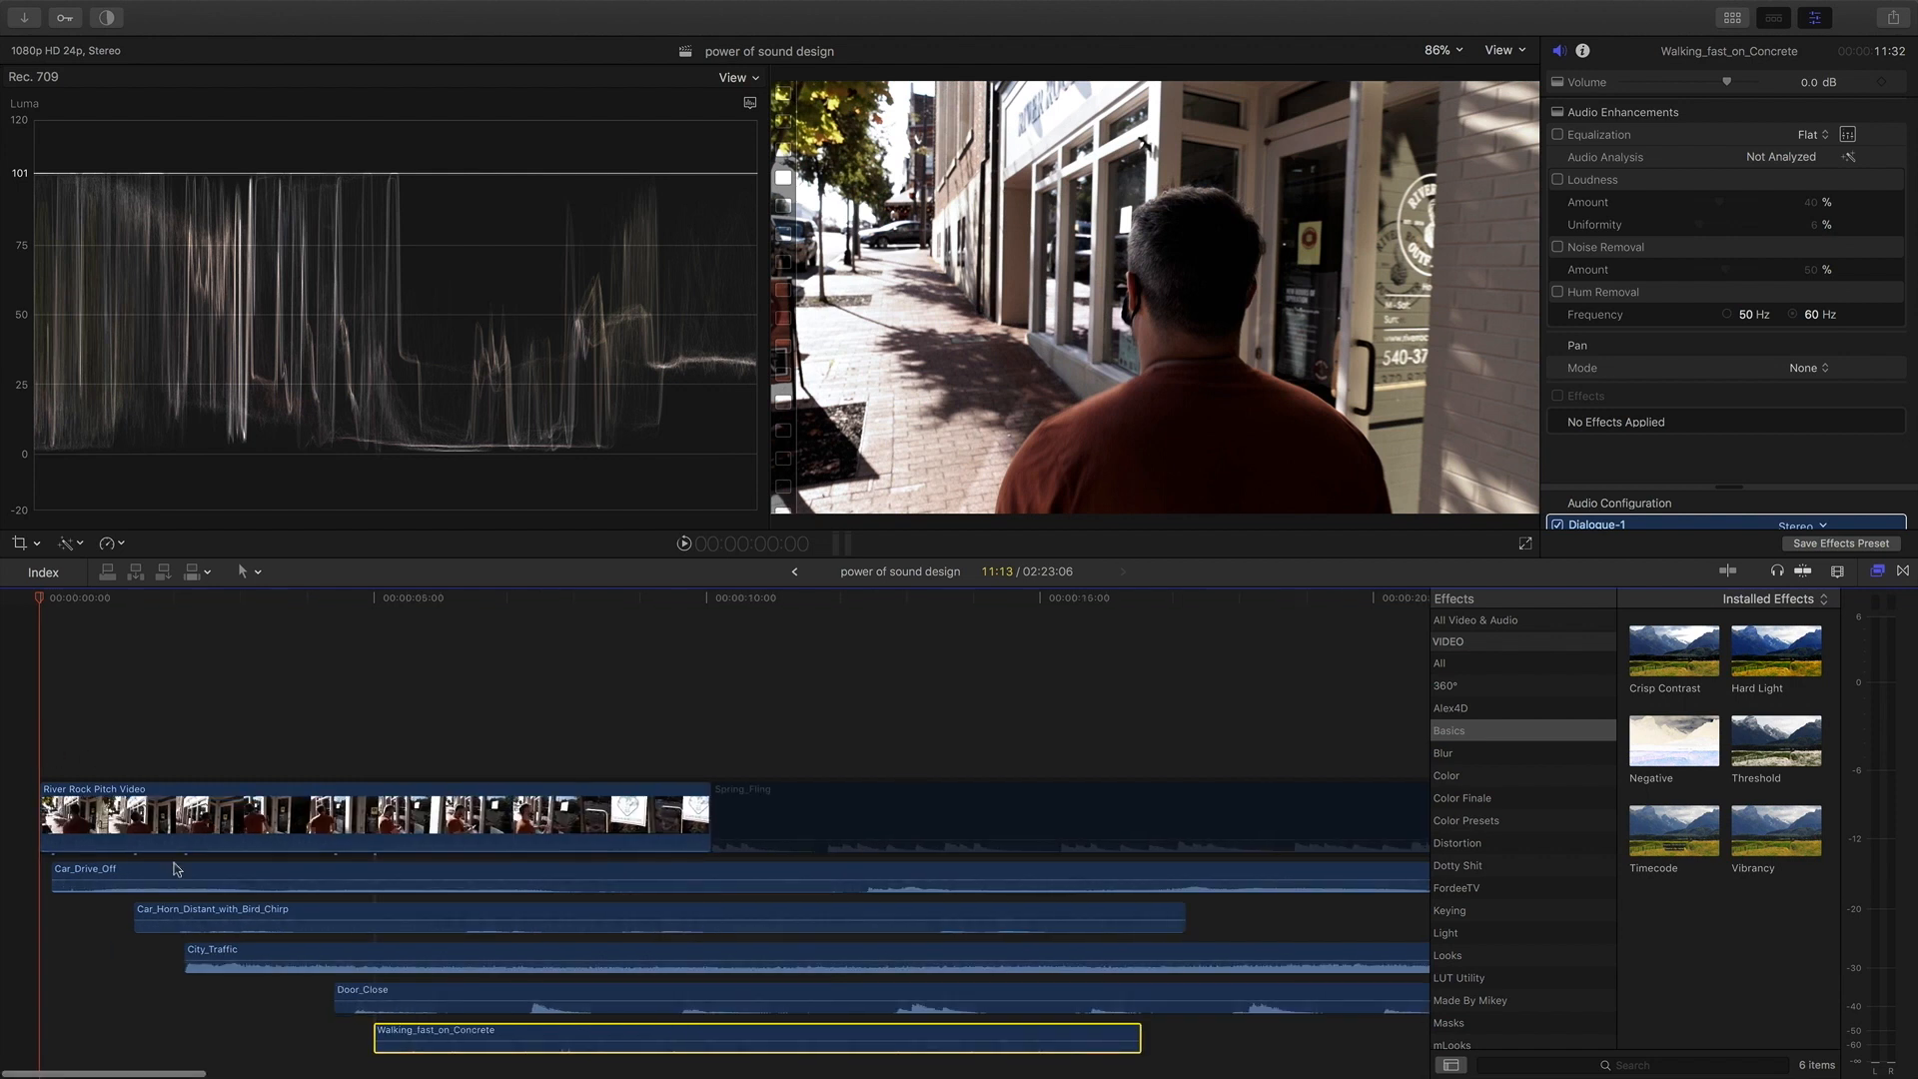
left_click_drag(176, 868, 145, 879)
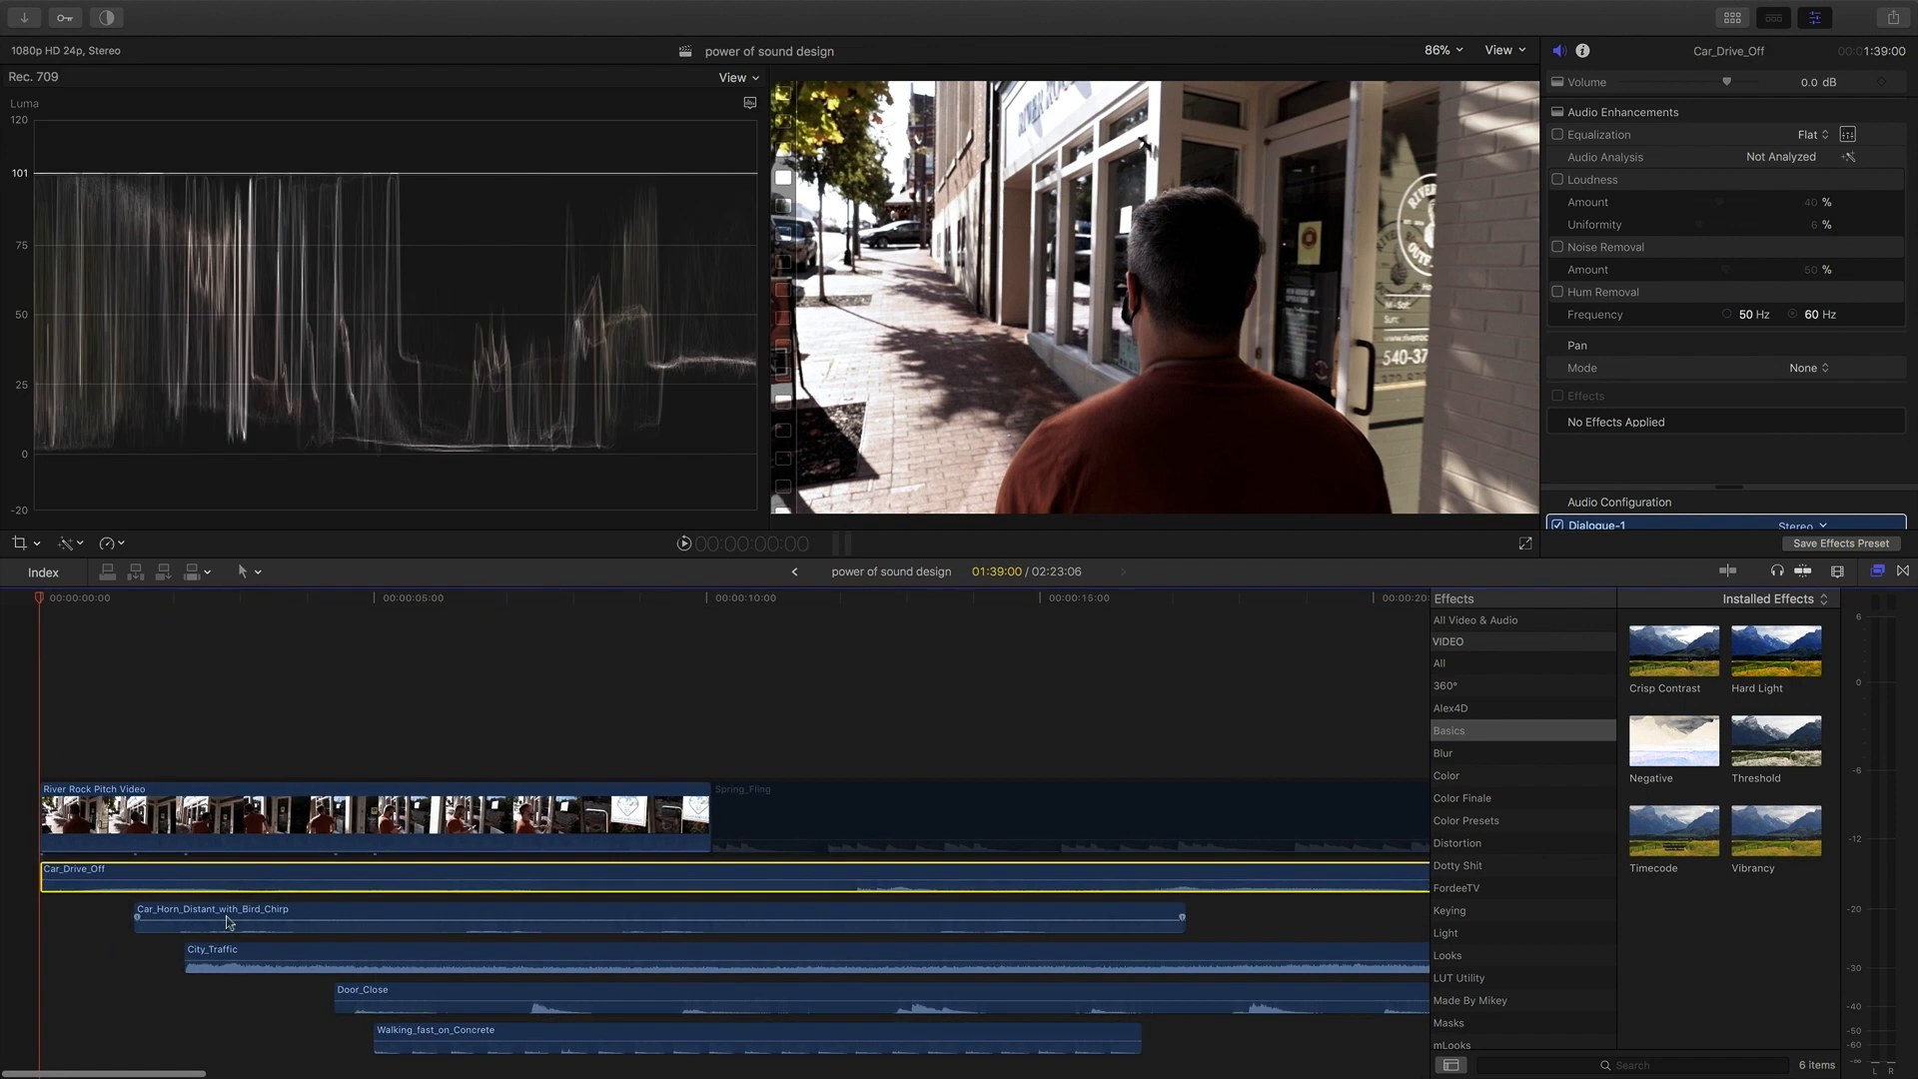
key("super+minus")
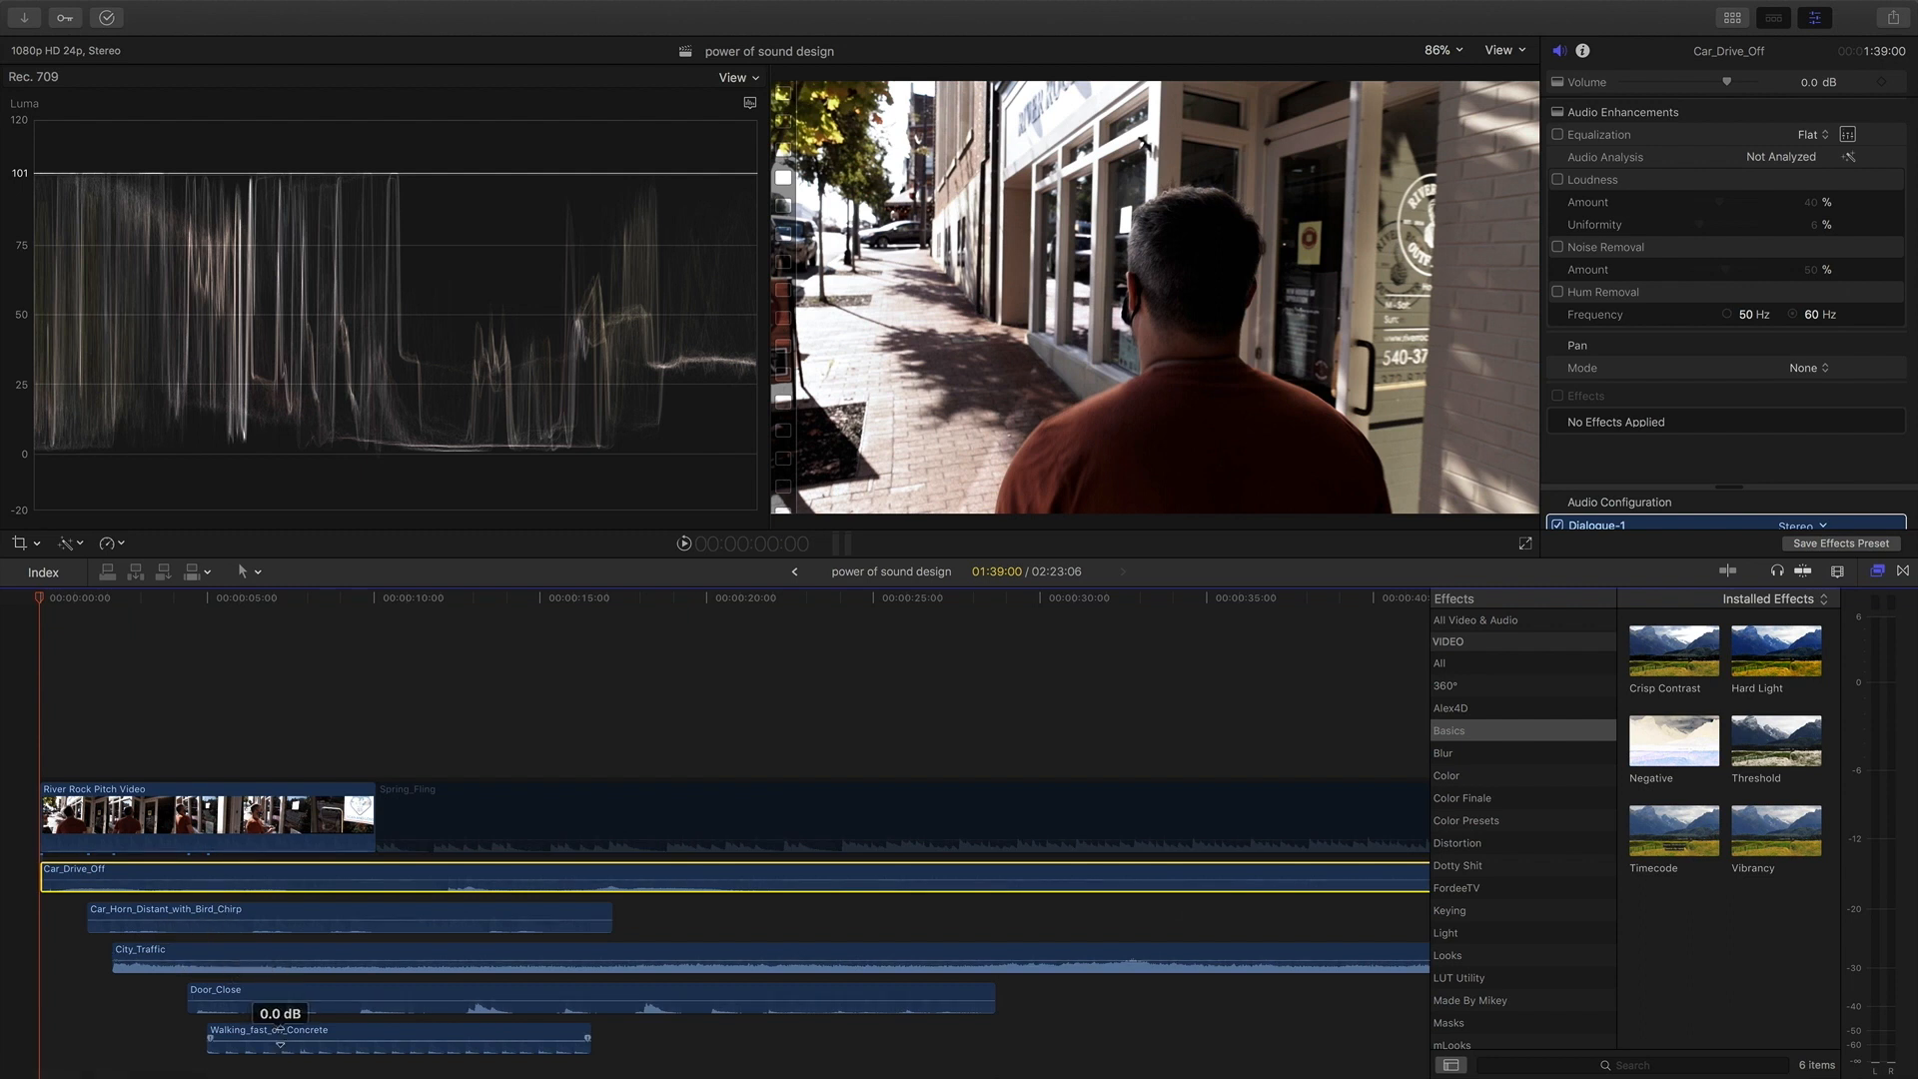
left_click_drag(231, 874, 727, 876)
left_click(350, 912)
left_click_drag(350, 912, 735, 914)
left_click_drag(367, 954, 794, 953)
left_click_drag(415, 997, 665, 996)
Align the Walking_fast_on_Concrete clip with the start of River Rock Pitch Video and play the opening to check the footsteps.
left_click(41, 749)
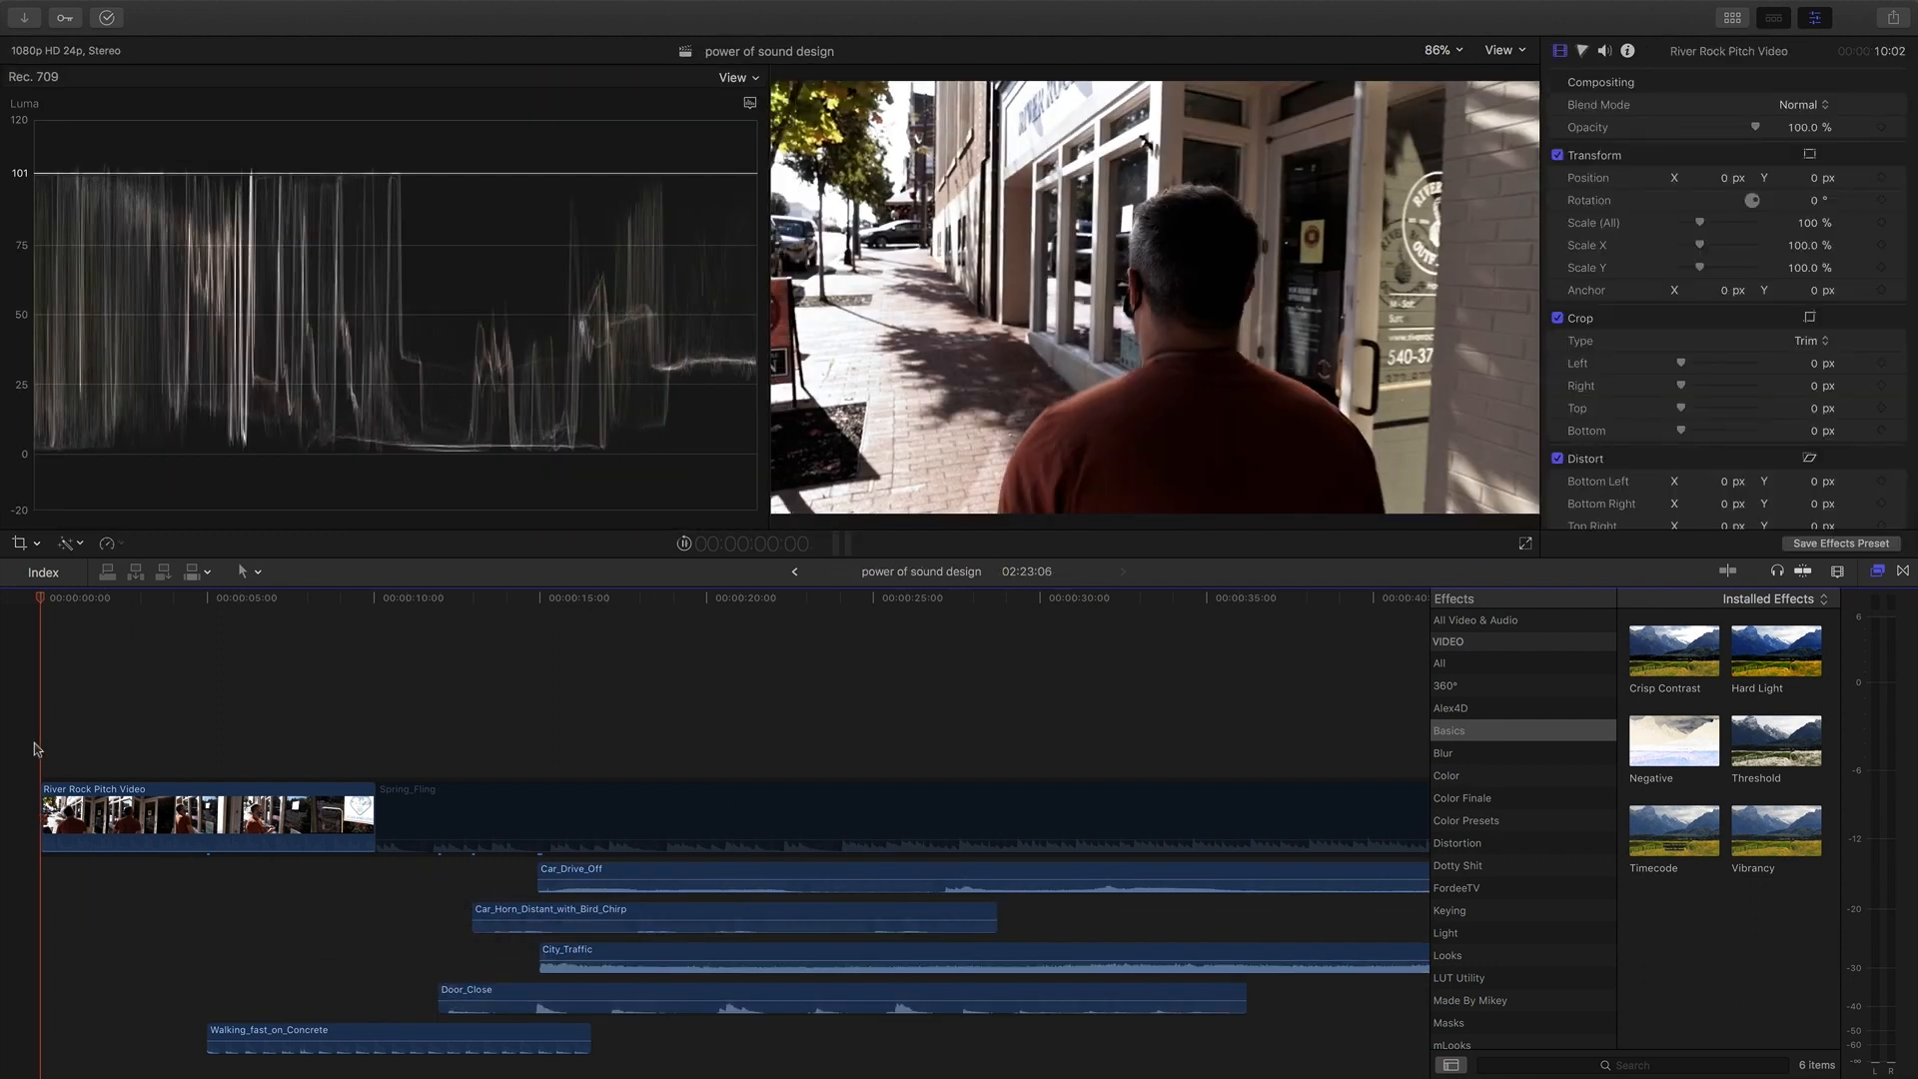
key("space")
key("space")
left_click_drag(350, 1036, 183, 904)
left_click(34, 754)
key("space")
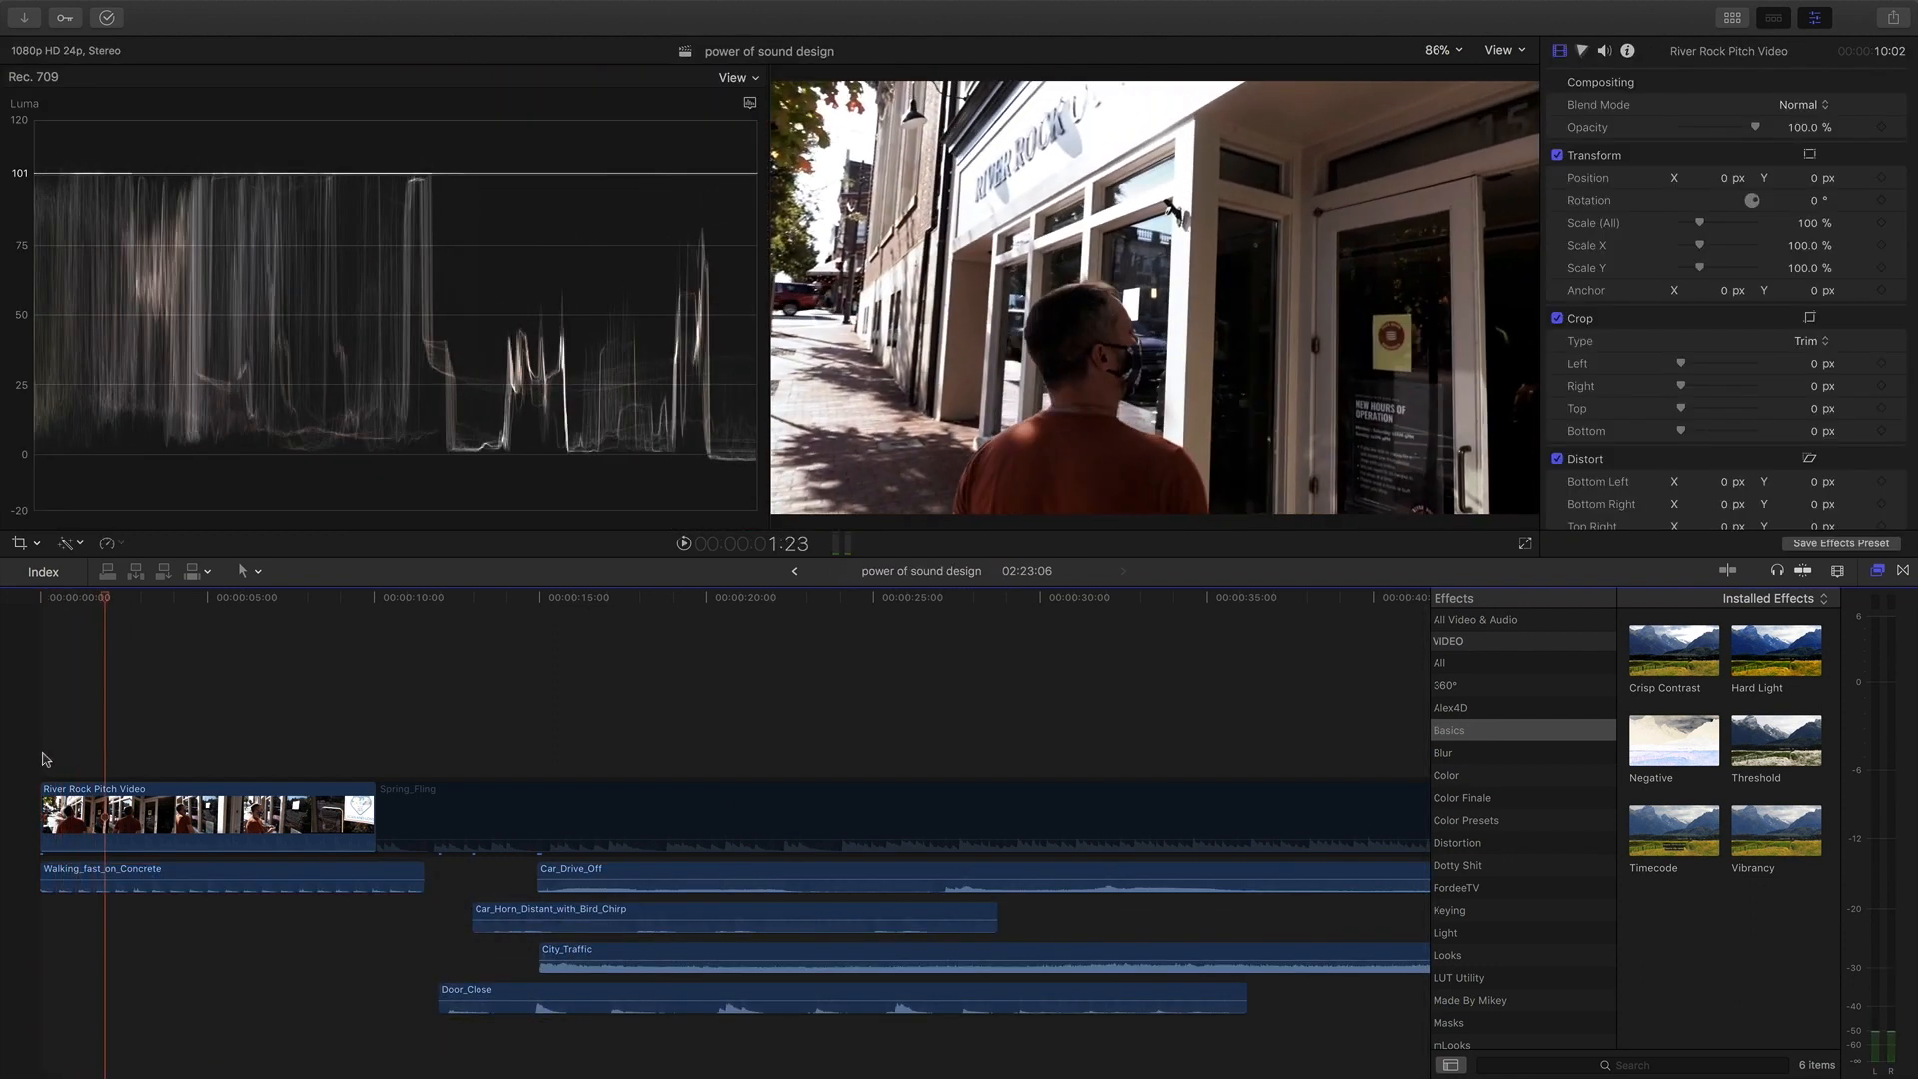
key("space")
Raise the volume of the Walking_fast_on_Concrete clip to 7.8 dB and play it from the start.
left_click(35, 754)
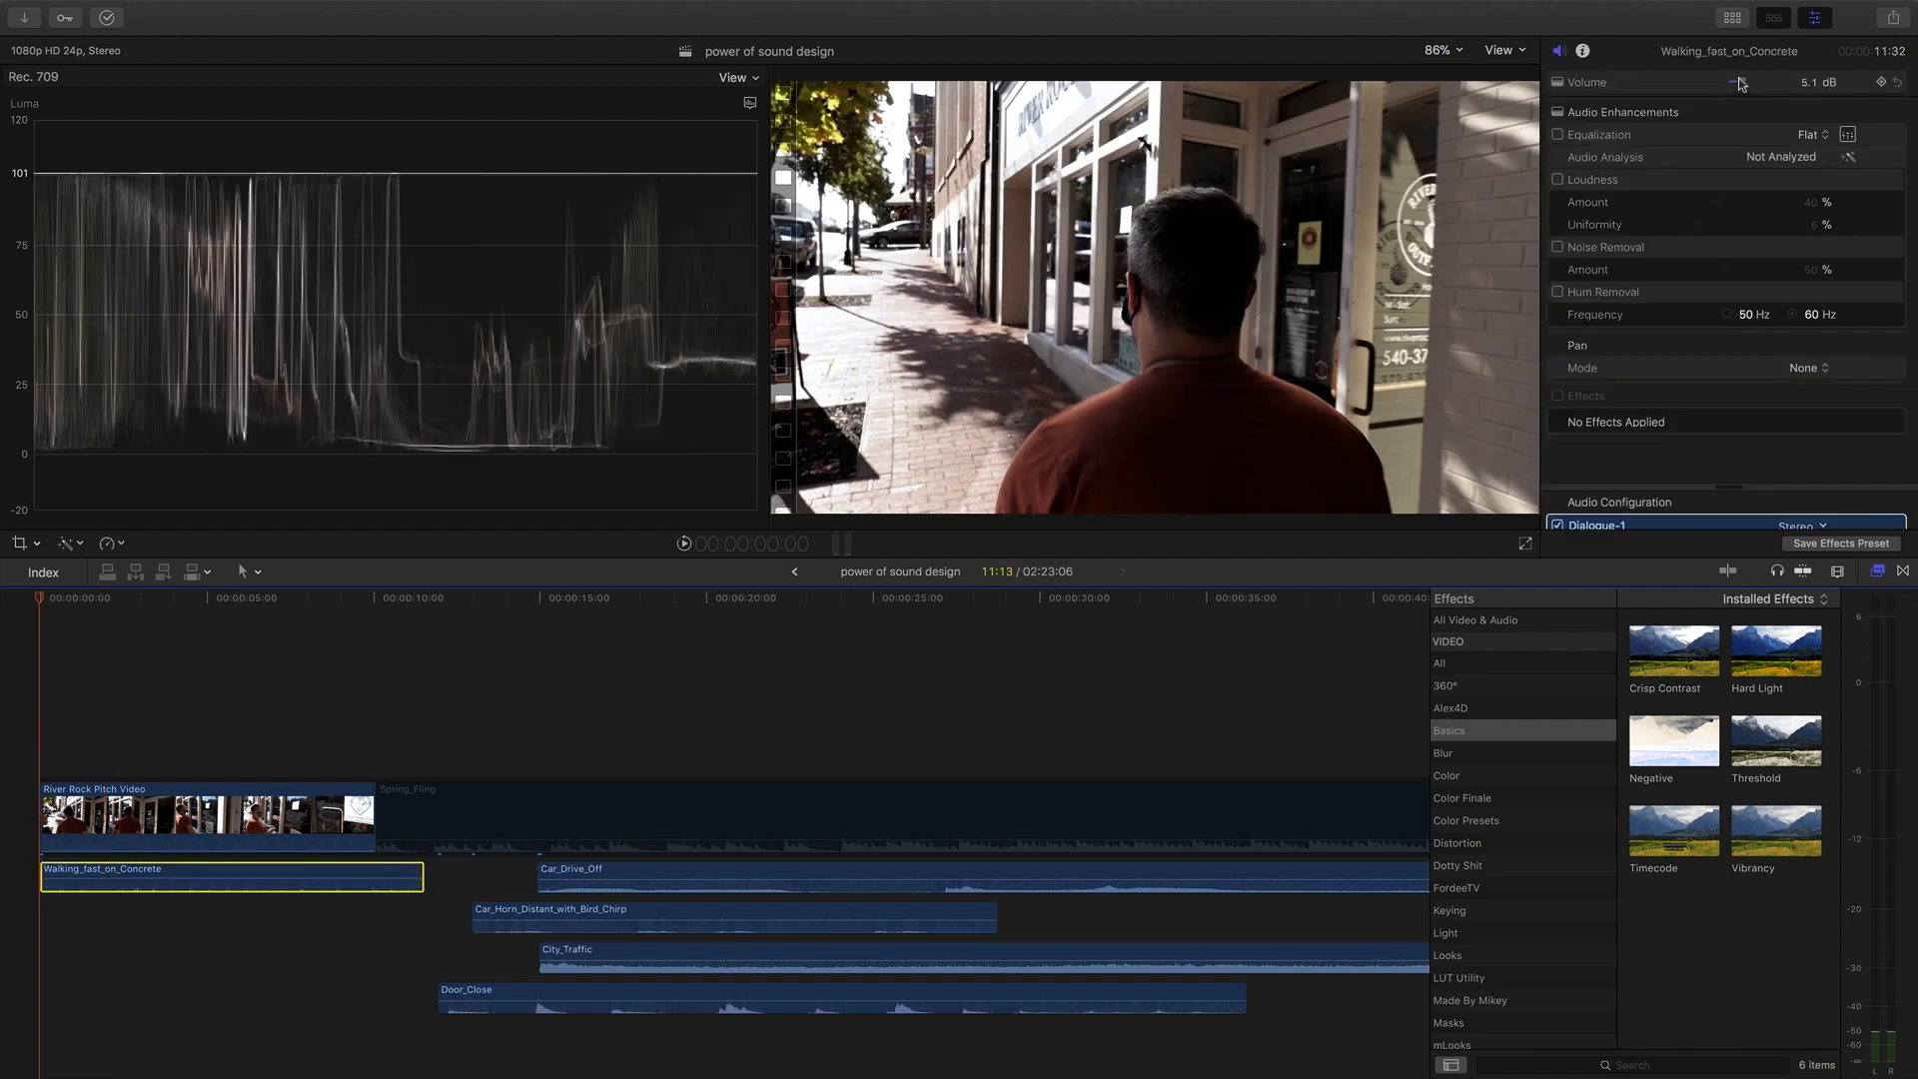
left_click(22, 761)
key("space")
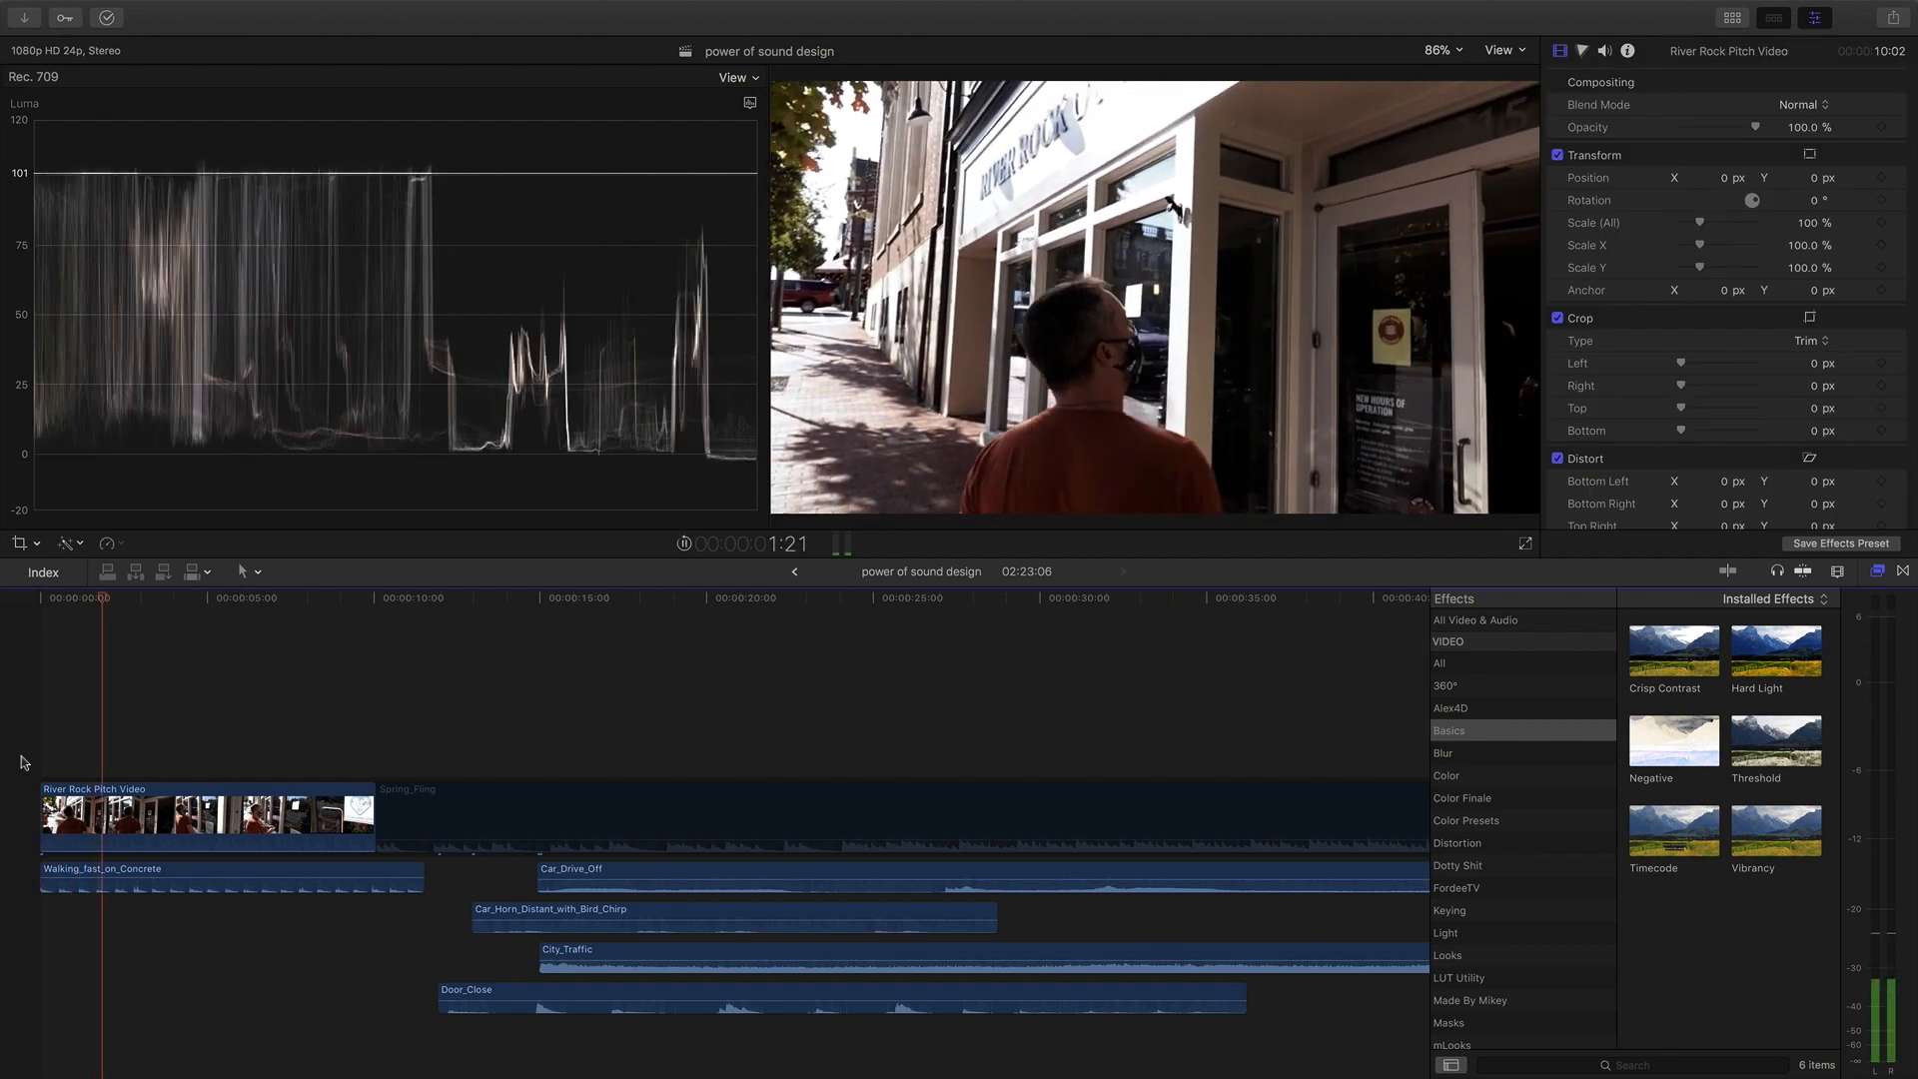
Split the Walking_fast_on_Concrete clip at 2:05 and move the second part to start at about 3 seconds.
key("super+equal")
key("super+equal")
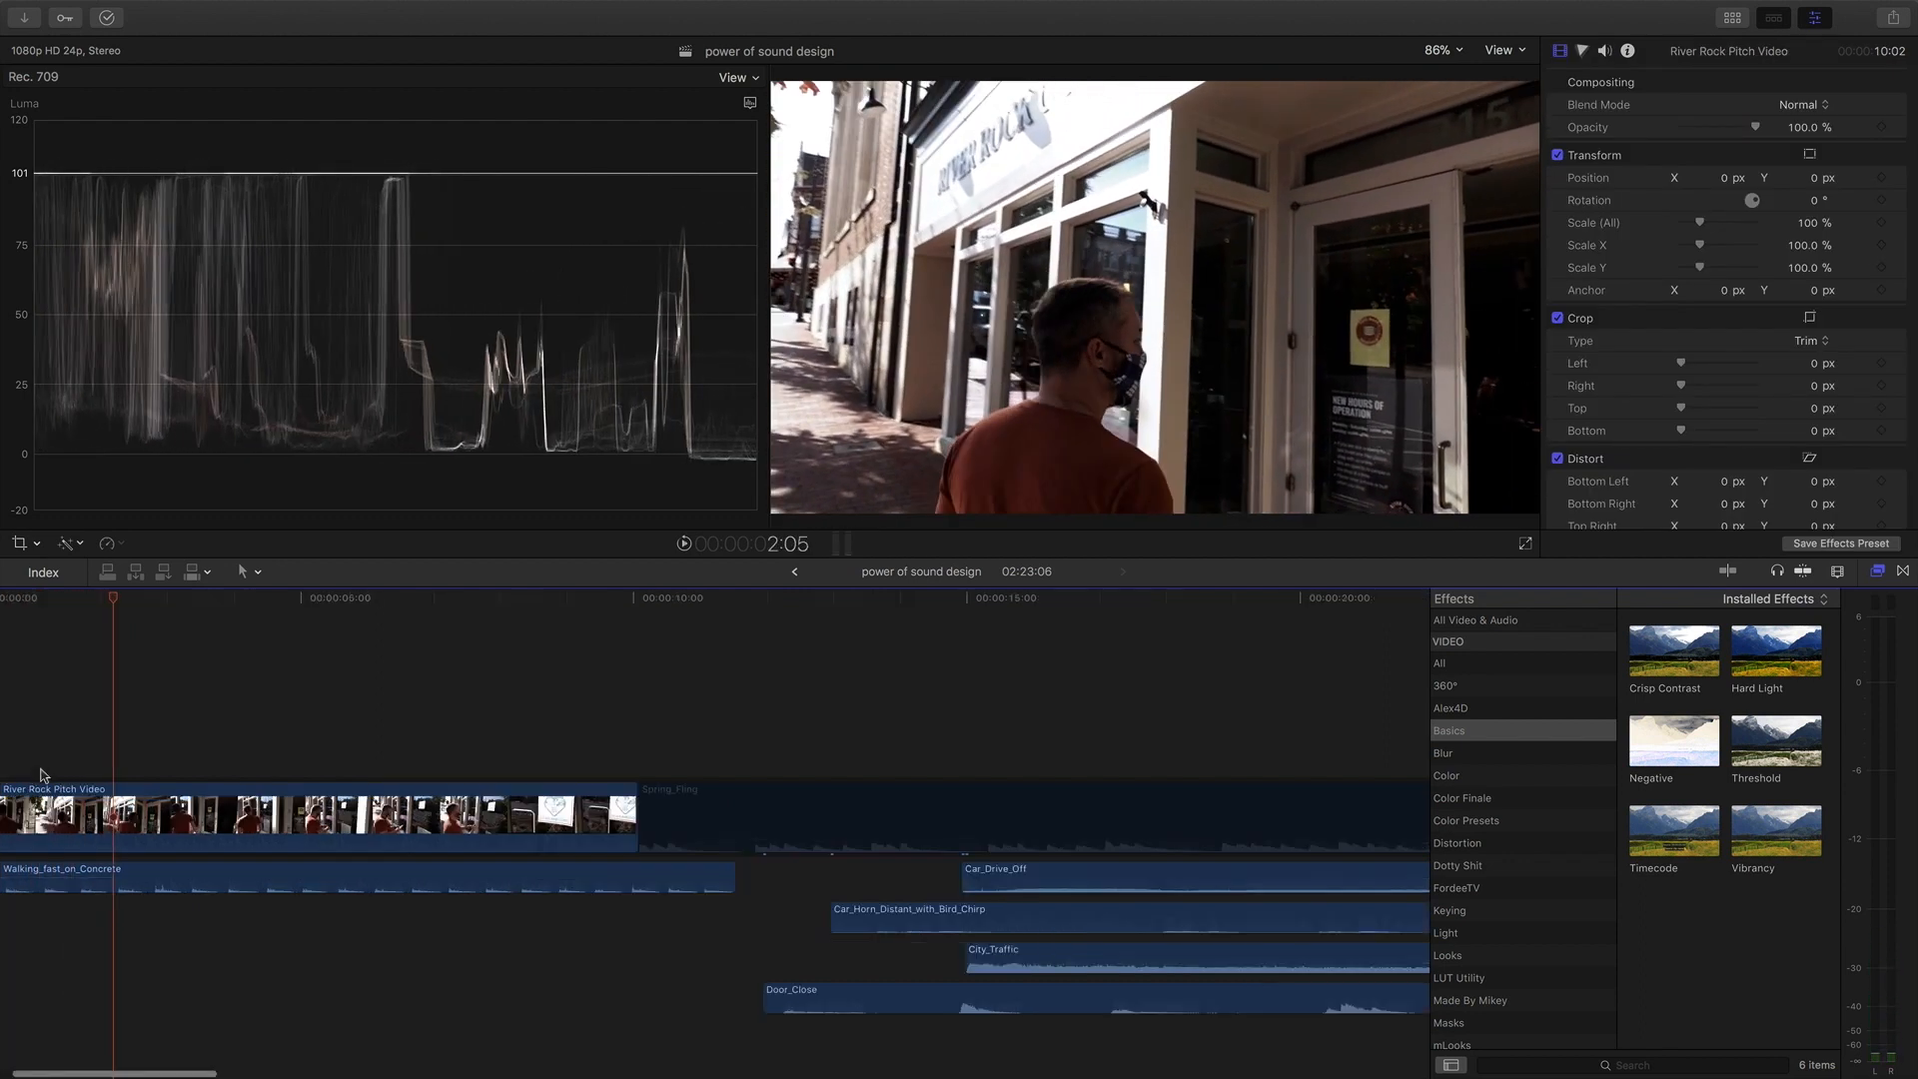
mouse_move(113, 877)
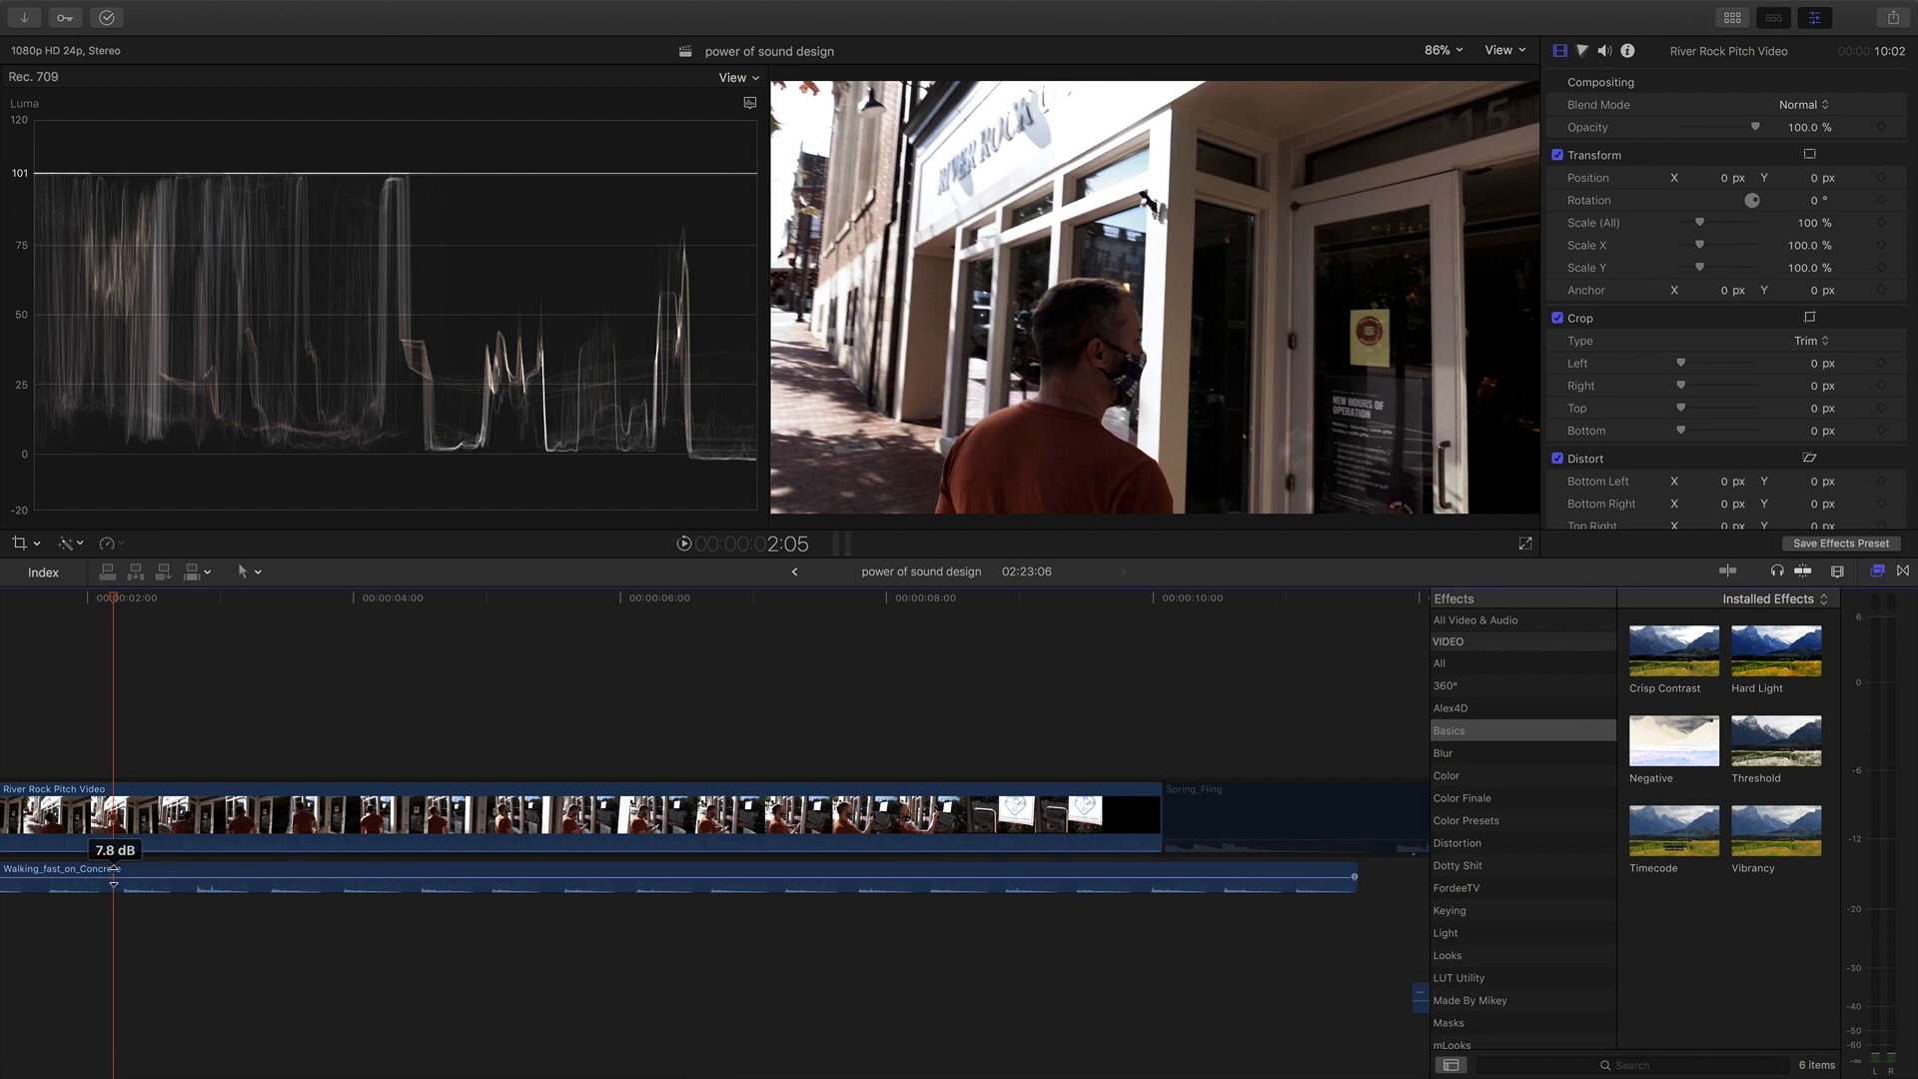
key("b")
left_click(113, 876)
left_click_drag(139, 879, 300, 875)
Play on to where the walking stops, cut the second Walking_fast_on_Concrete clip at 5:09, and delete the remainder.
key("space")
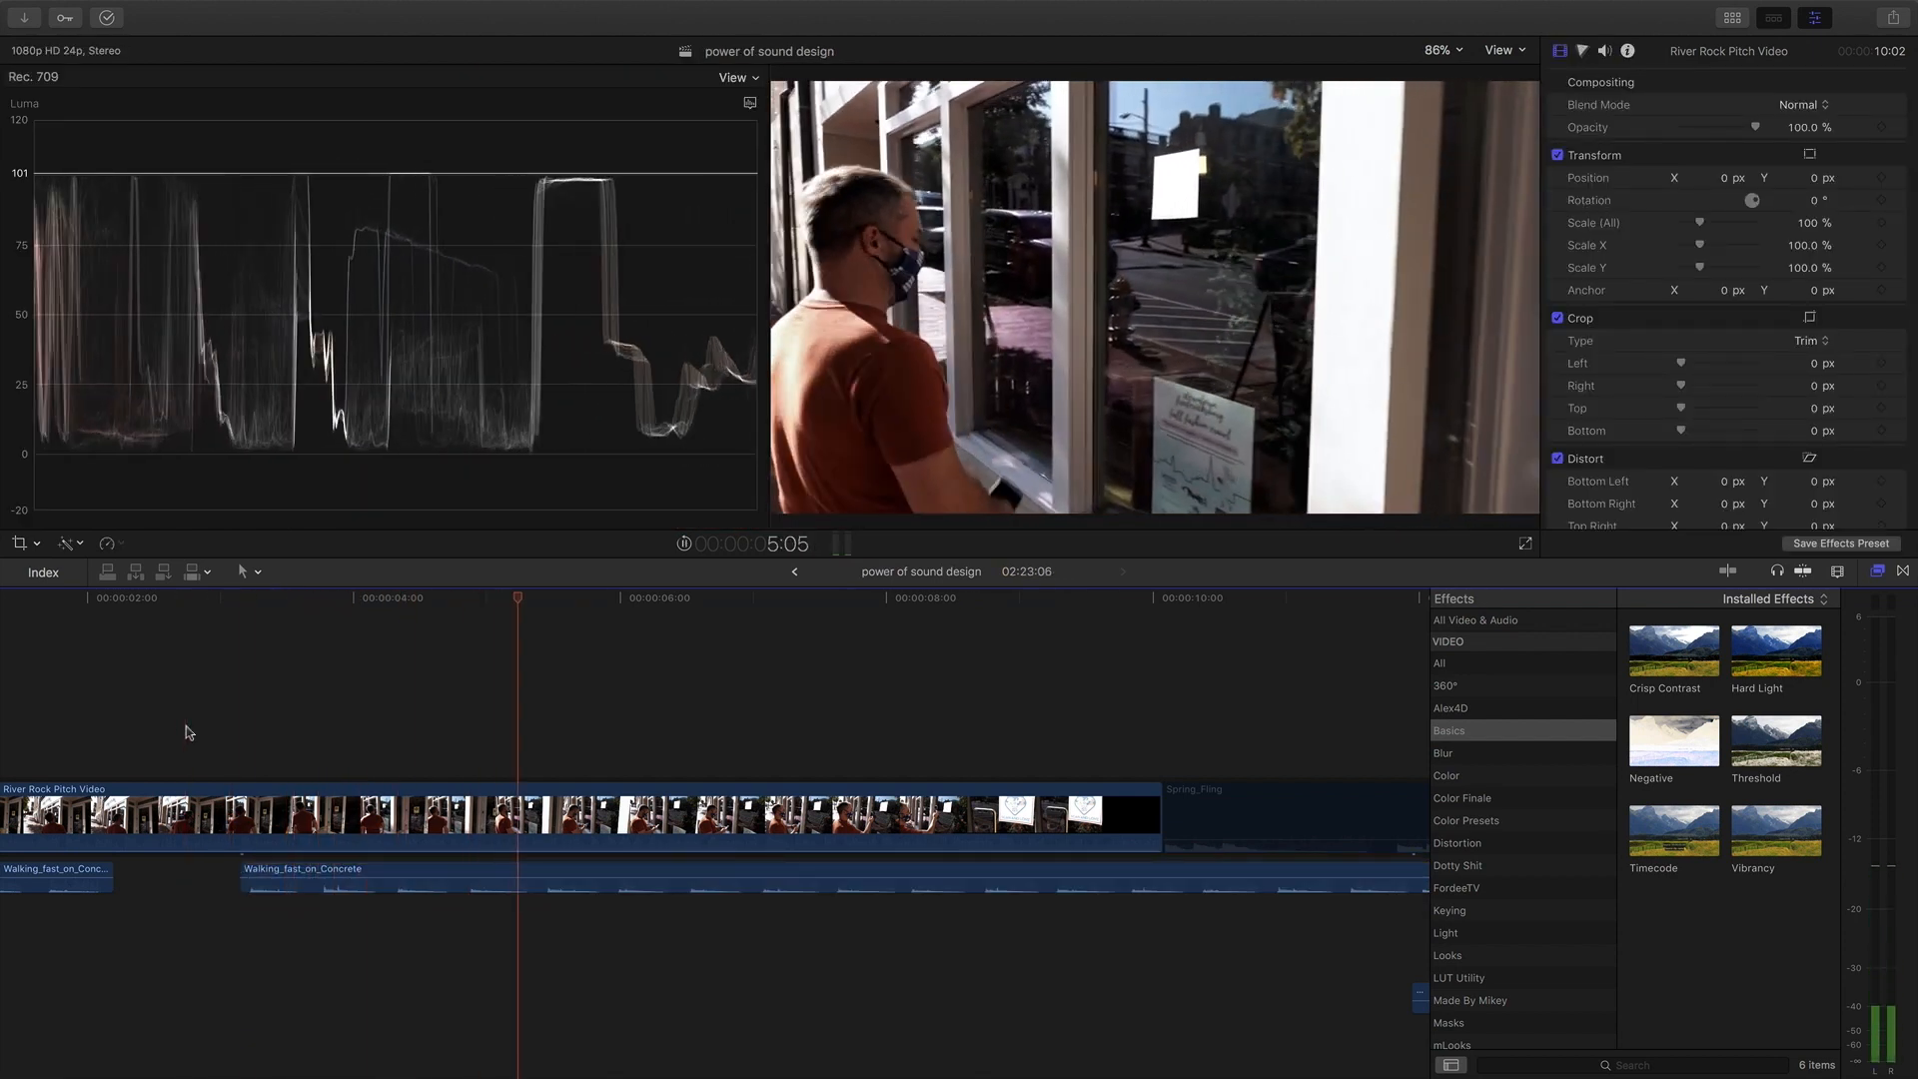
key("space")
key("b")
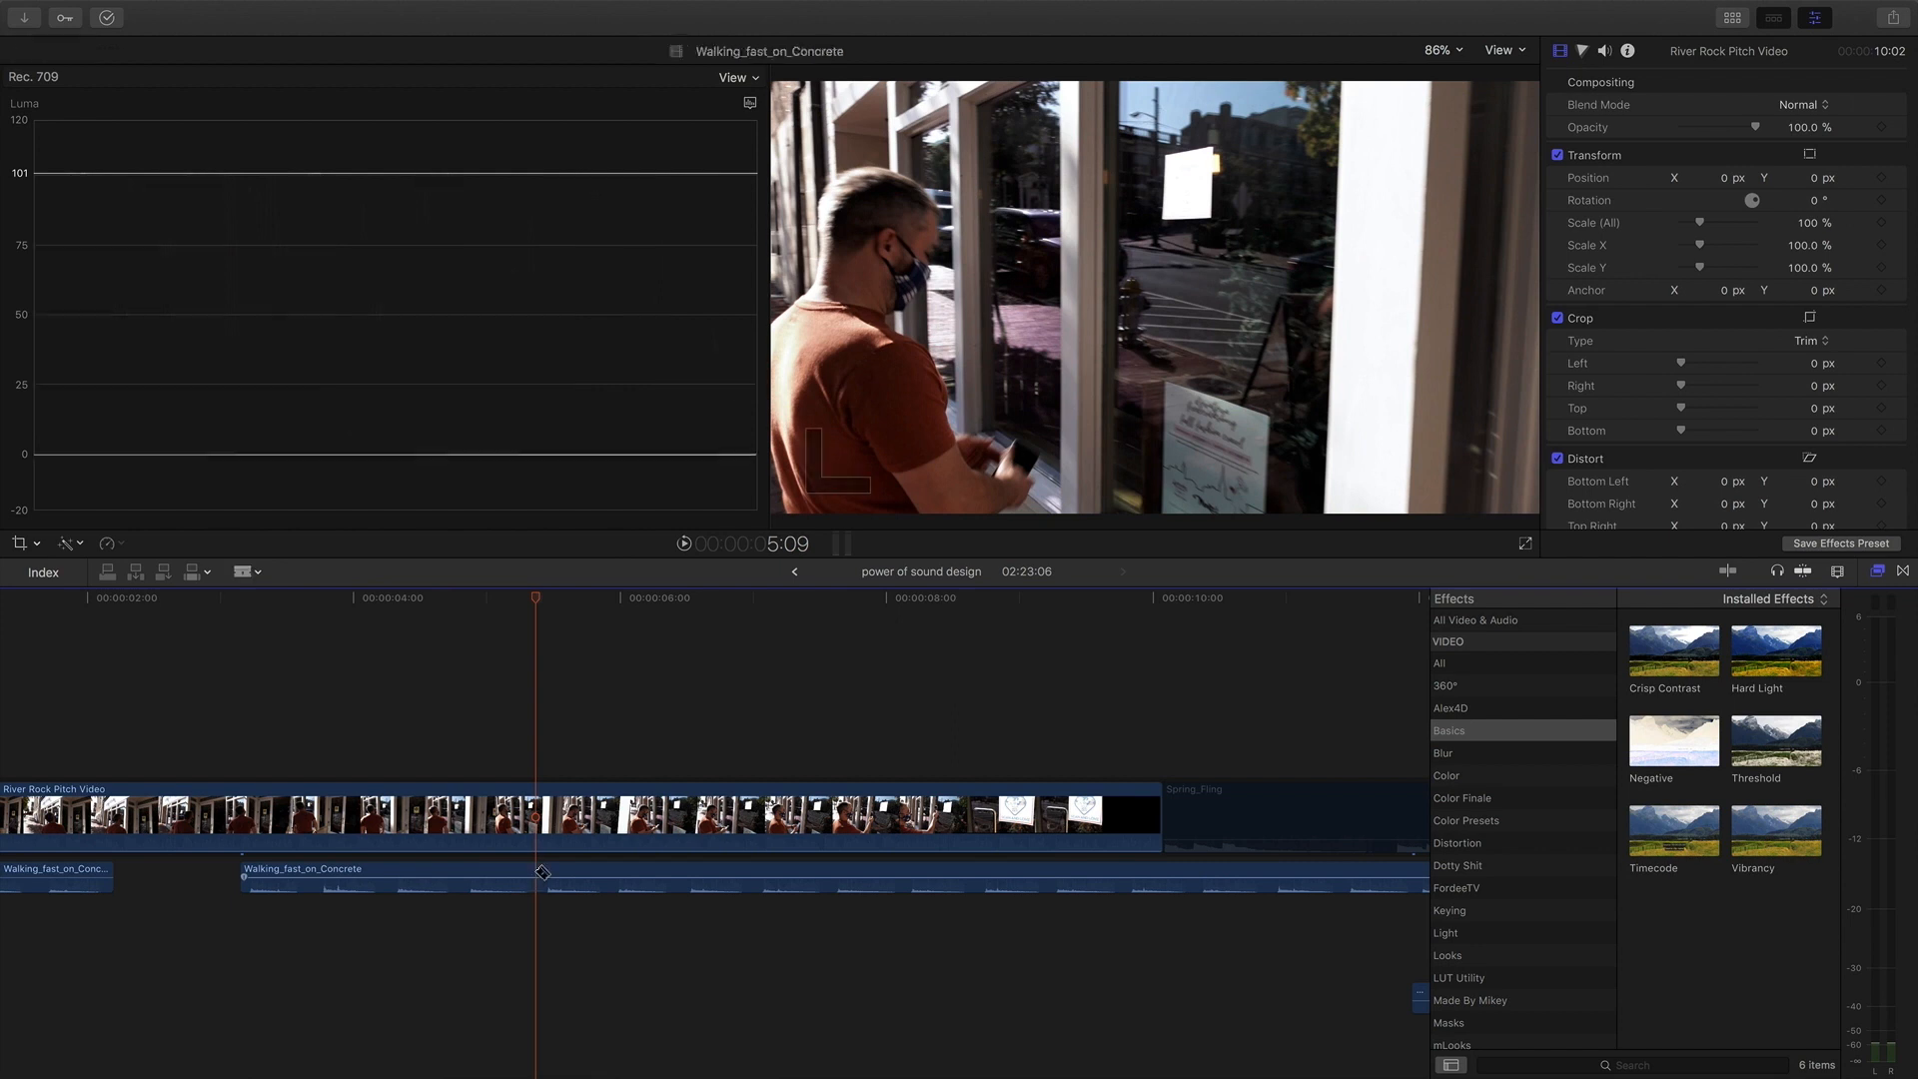
left_click(535, 876)
key("a")
left_click(586, 869)
key("Delete")
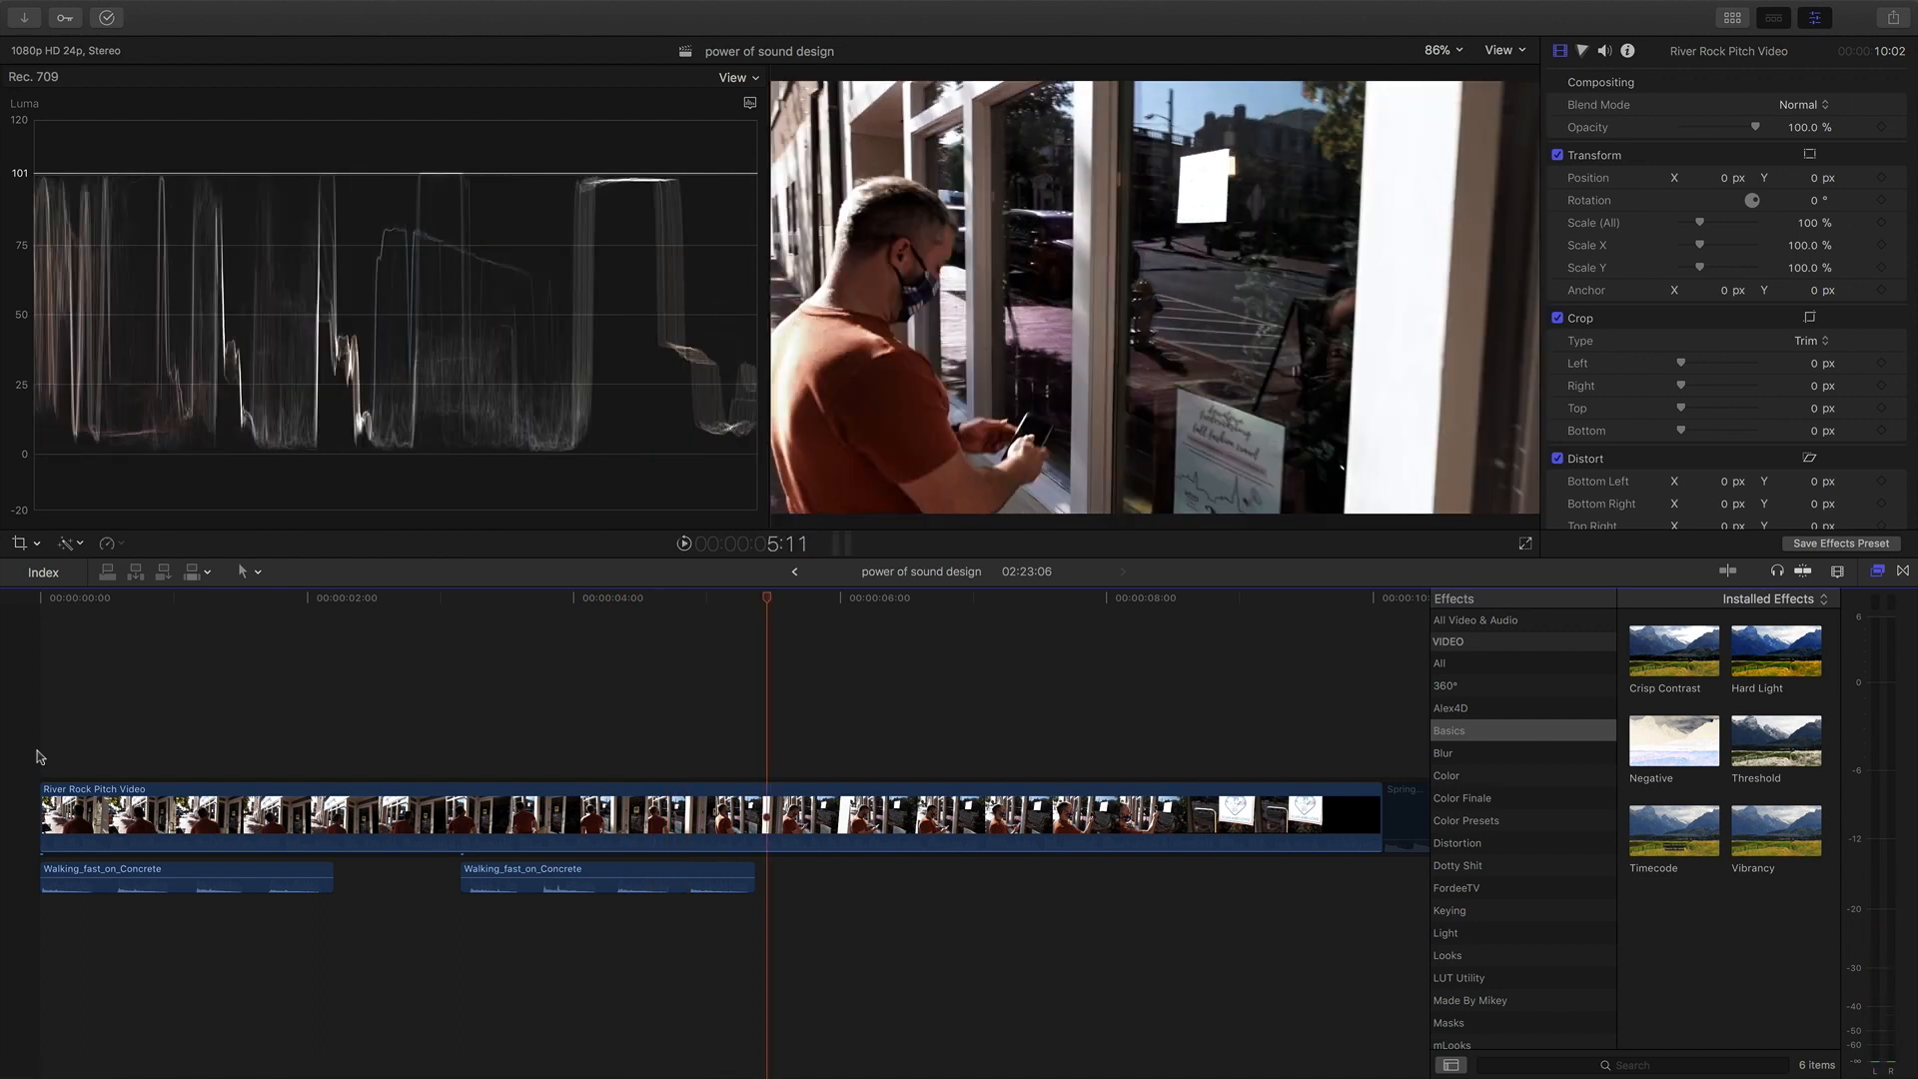
Align the City_Traffic clip with the start of River Rock Pitch Video and play the edit from the beginning.
key("super+minus")
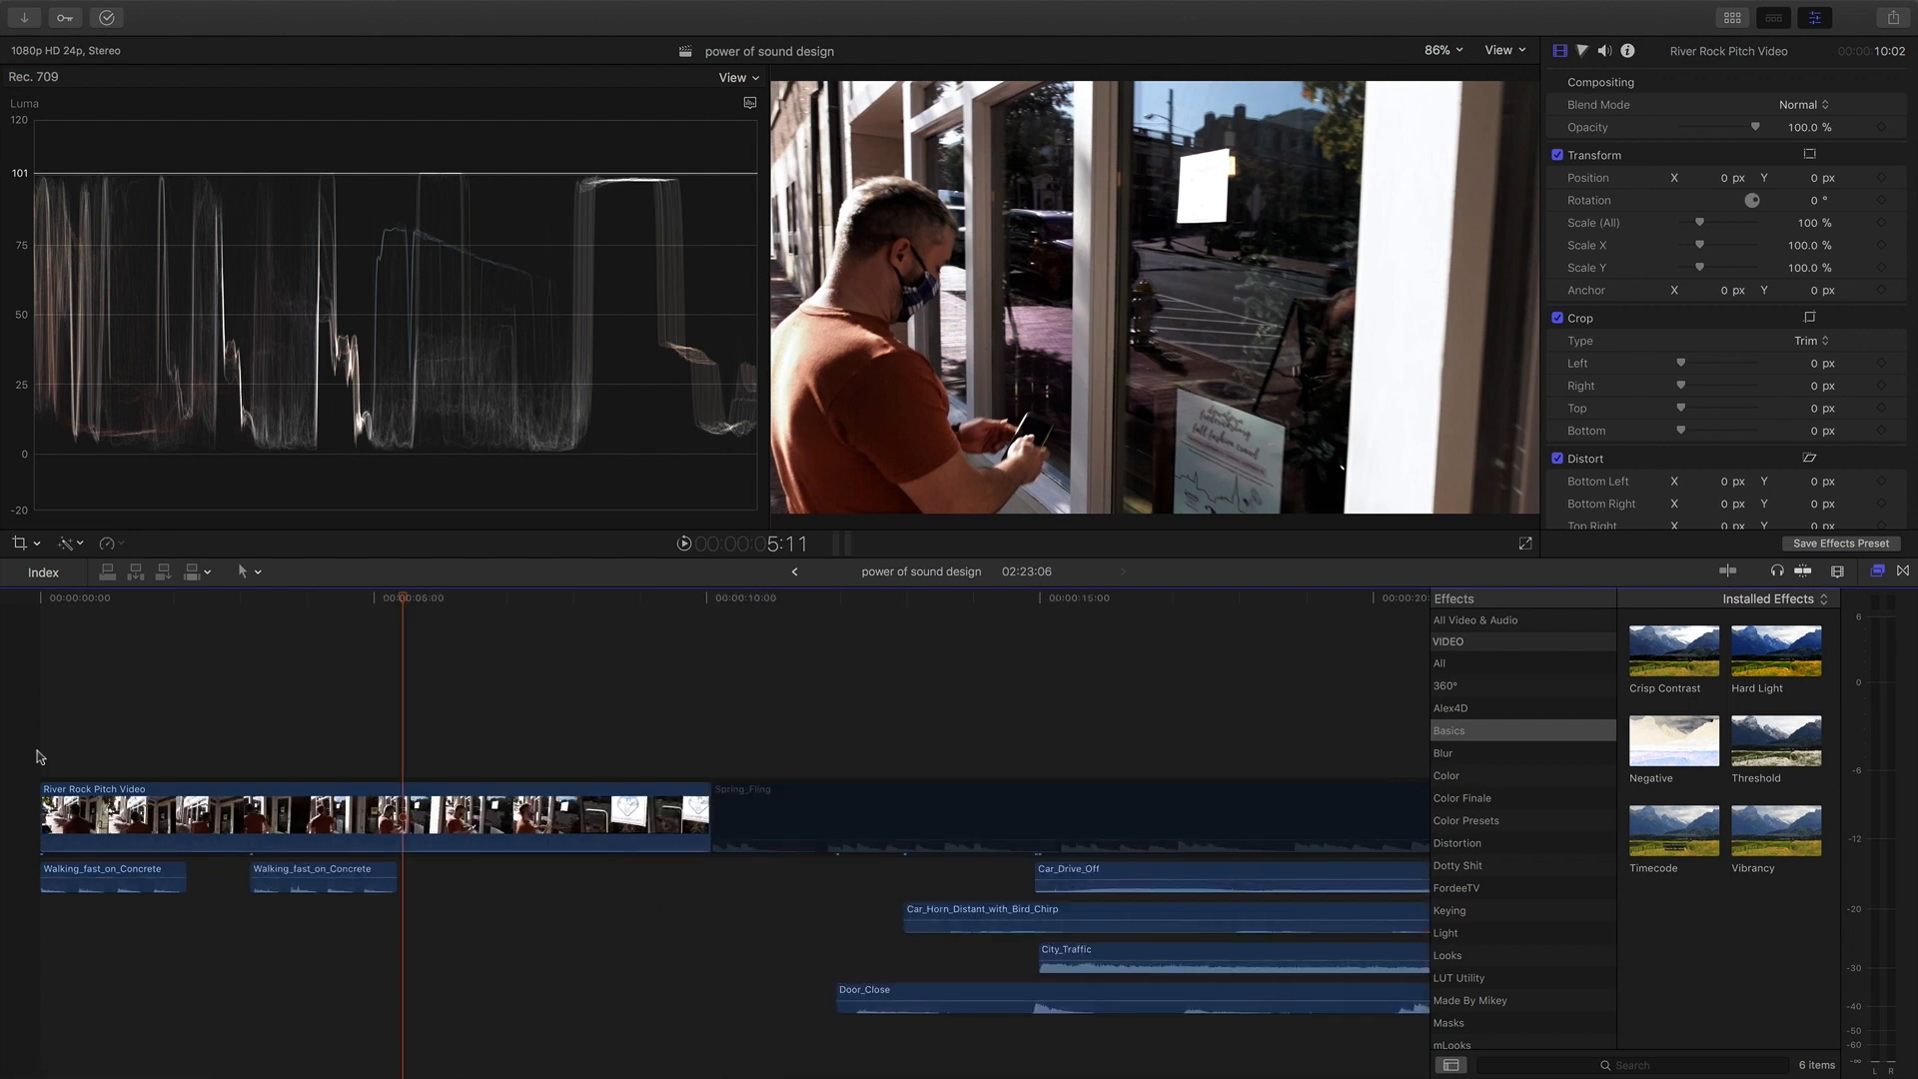
scroll(260, 777, "right", 1)
scroll(262, 777, "left", 2)
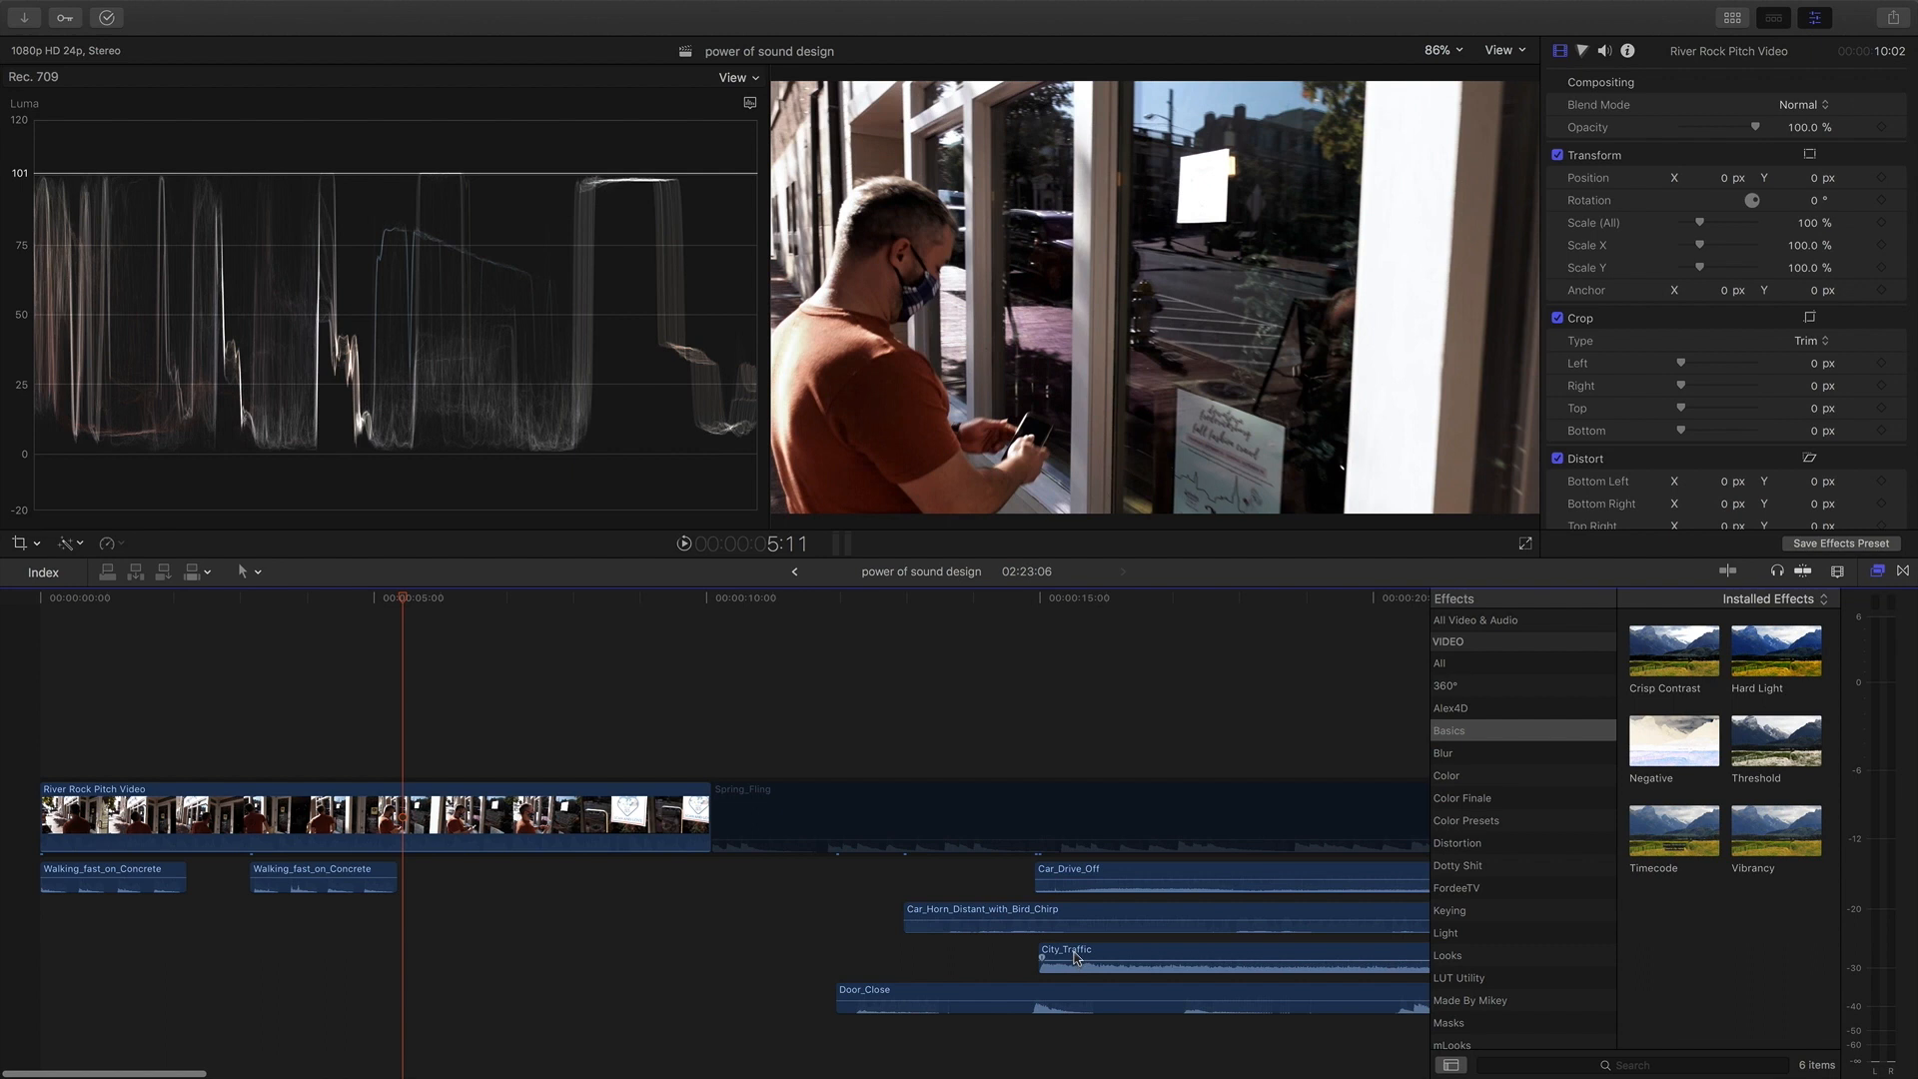
left_click_drag(1079, 957, 81, 957)
left_click(22, 727)
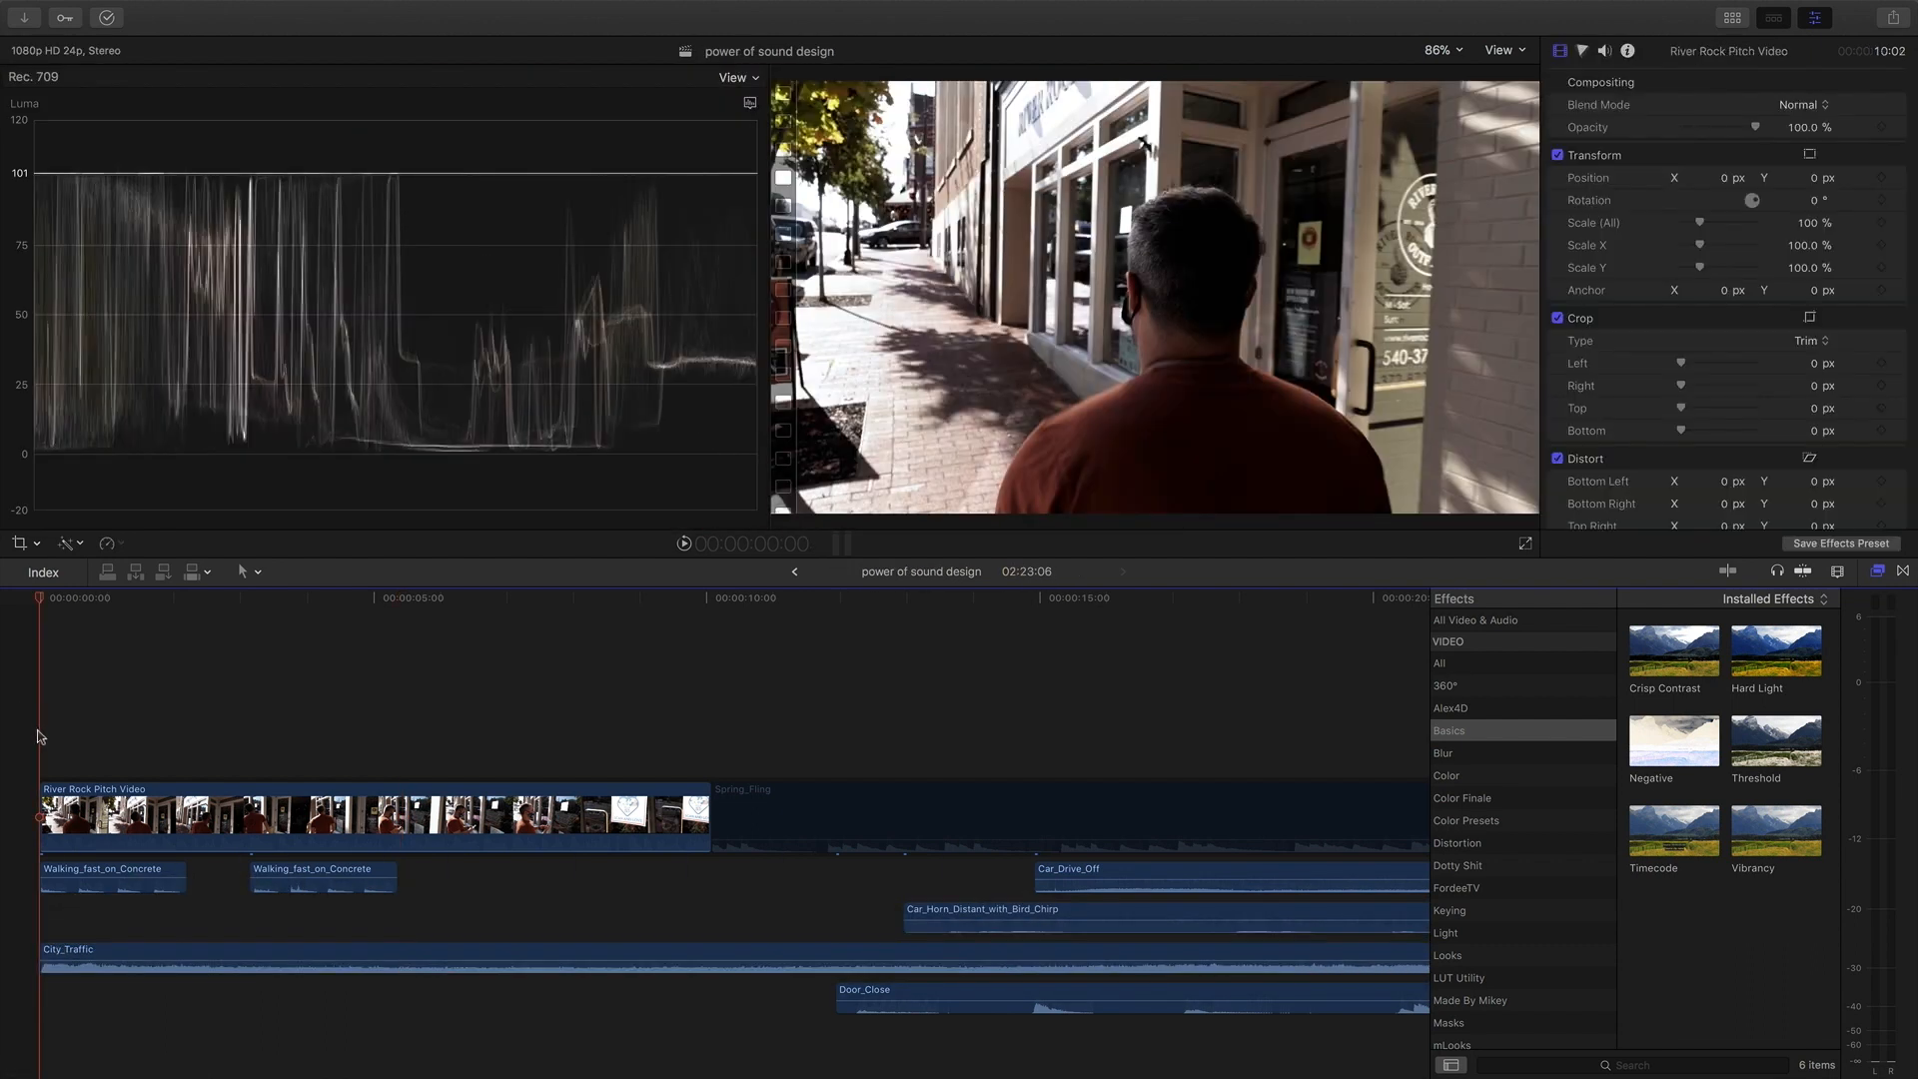
key("space")
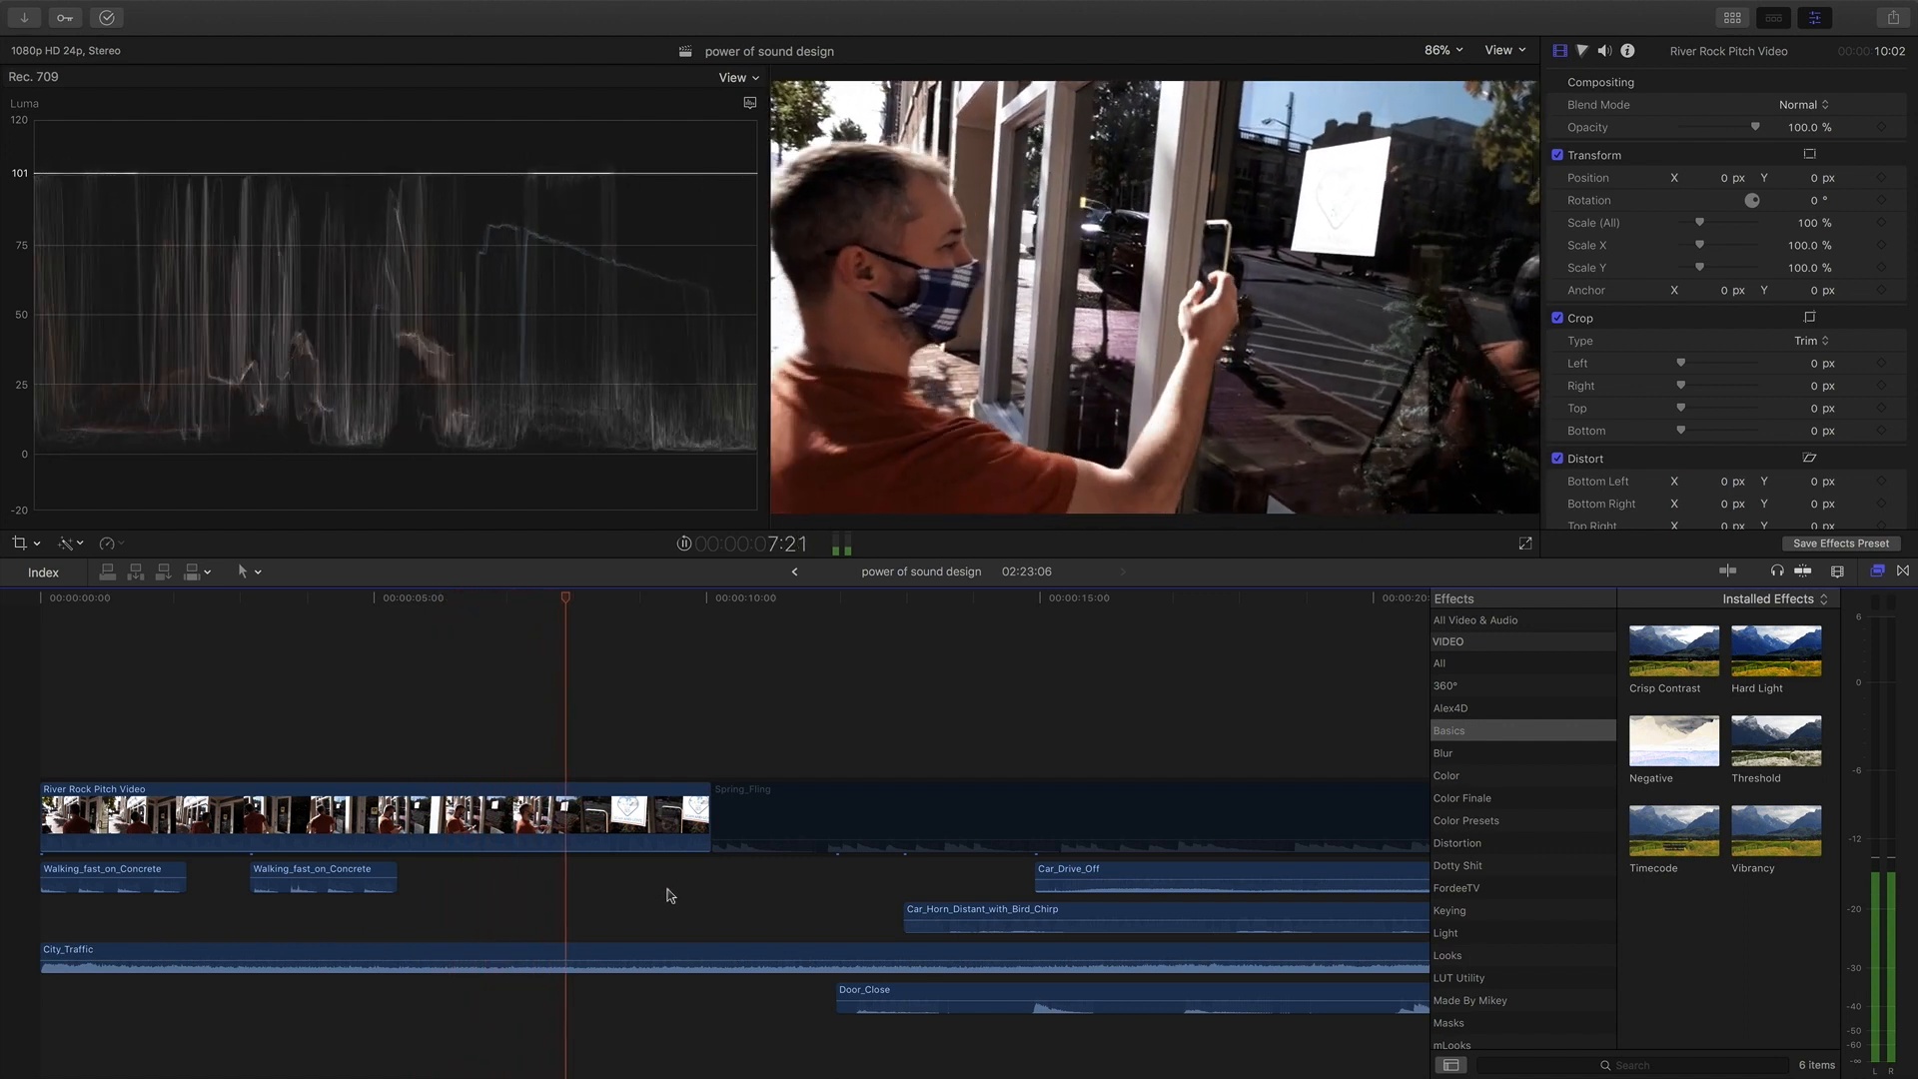
Cut the City_Traffic clip just past the end of River Rock Pitch Video and delete the remainder.
key("b")
left_click(719, 958)
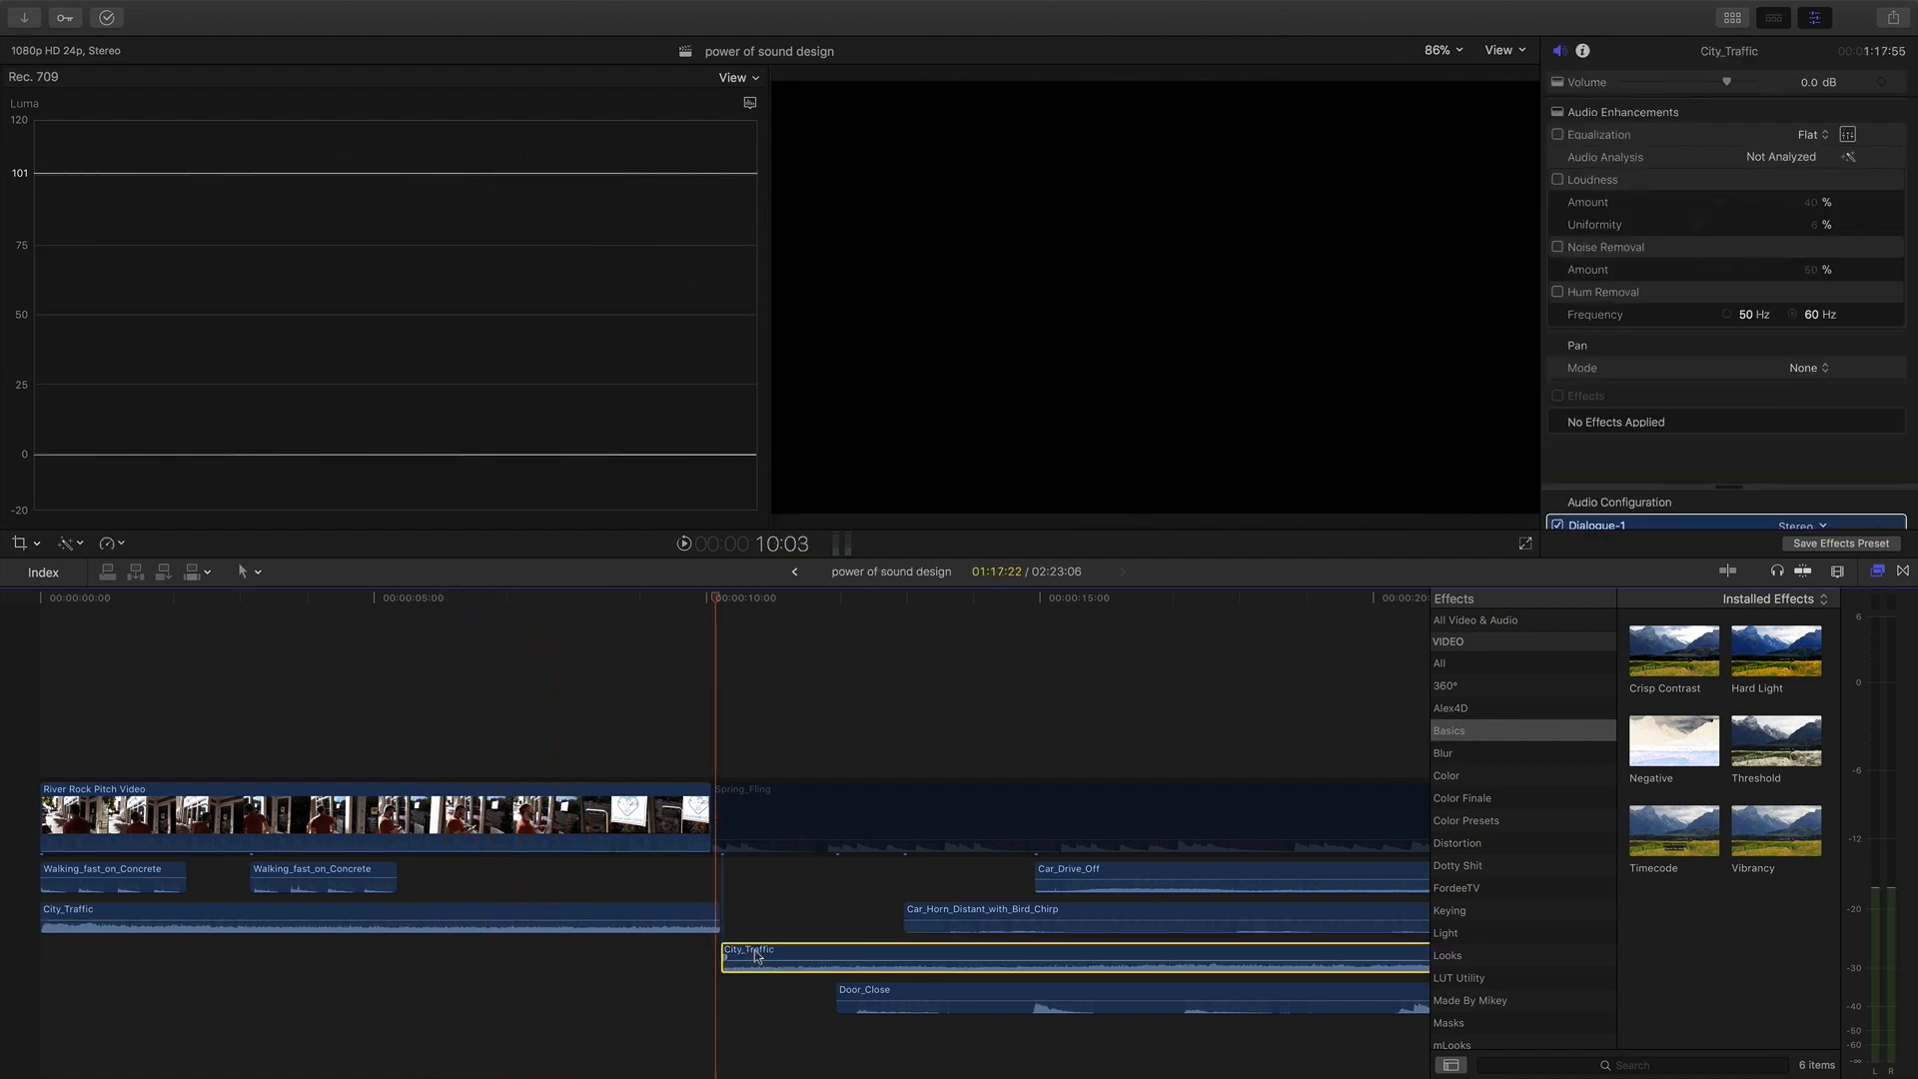
key("Delete")
Lower the volume of the City_Traffic clip to -11.1 dB and play the edit from the start.
left_click(240, 917)
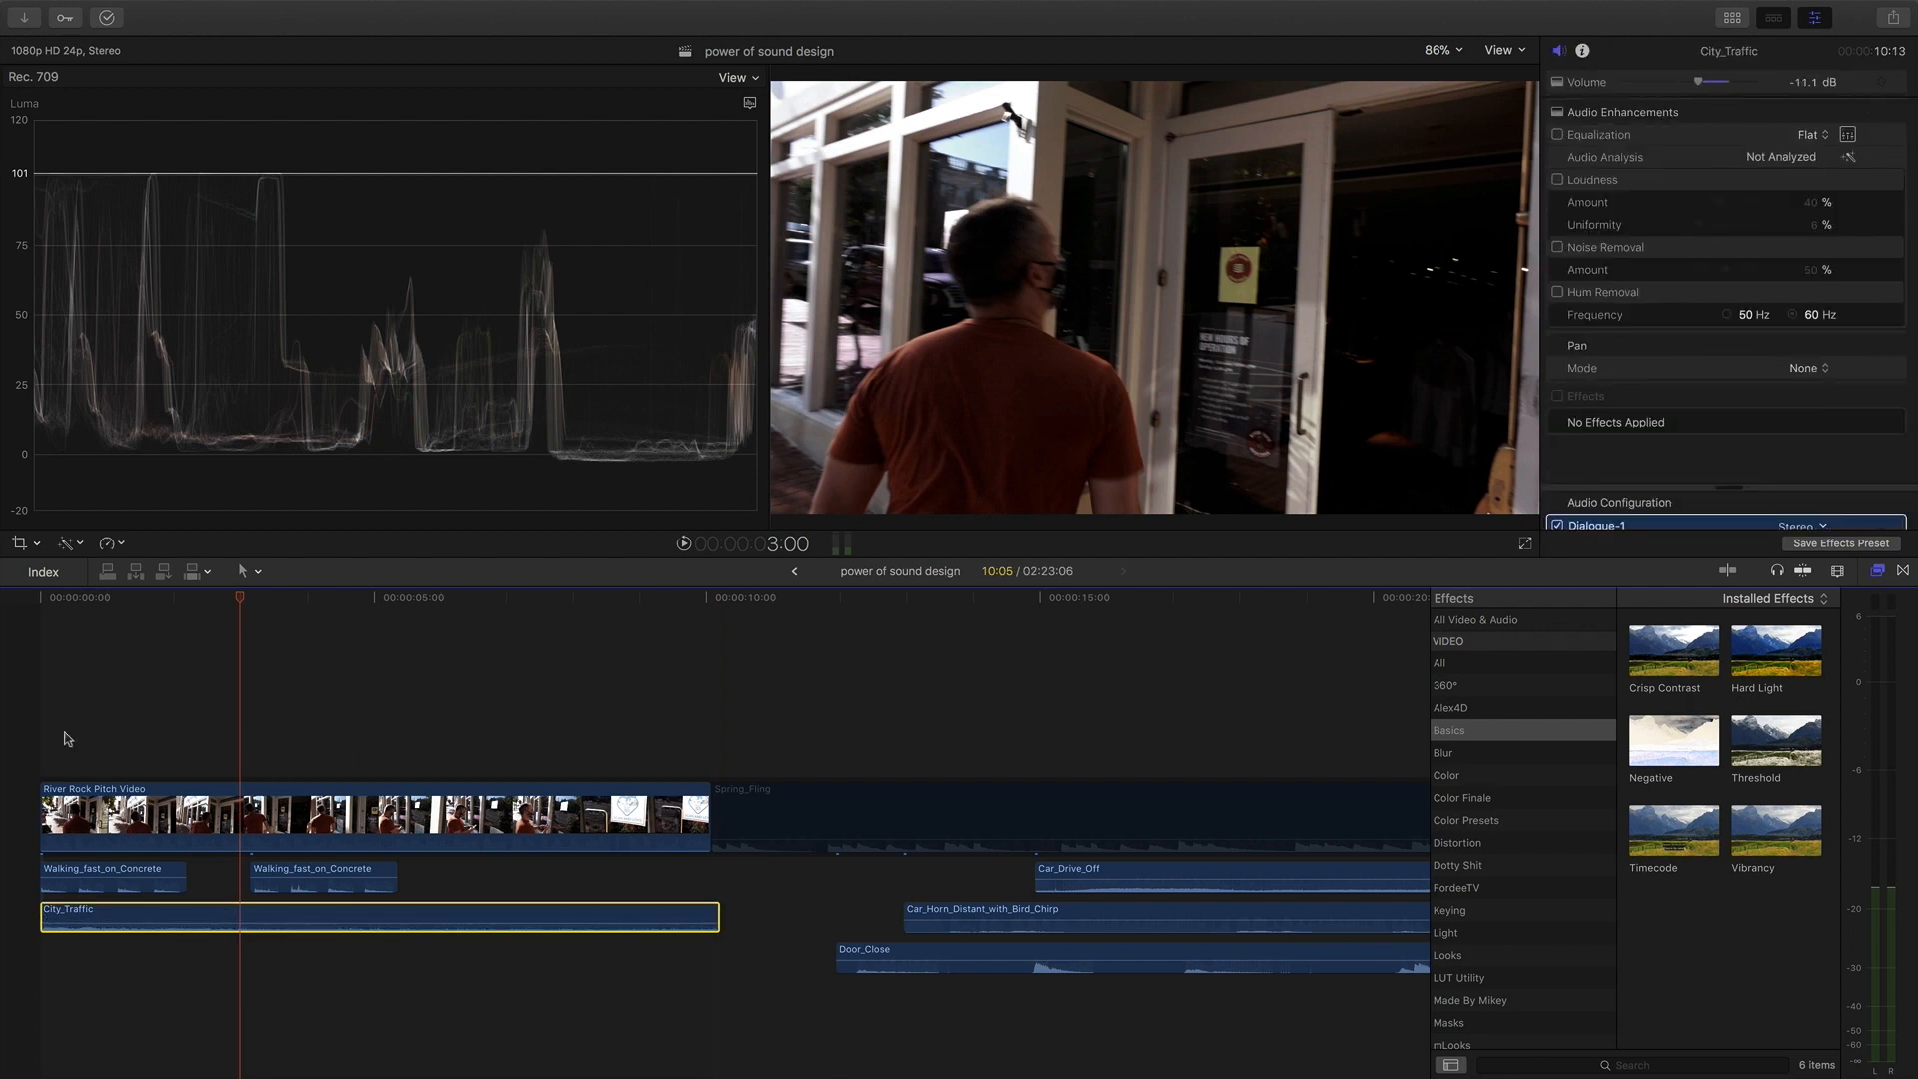
left_click(33, 744)
key("space")
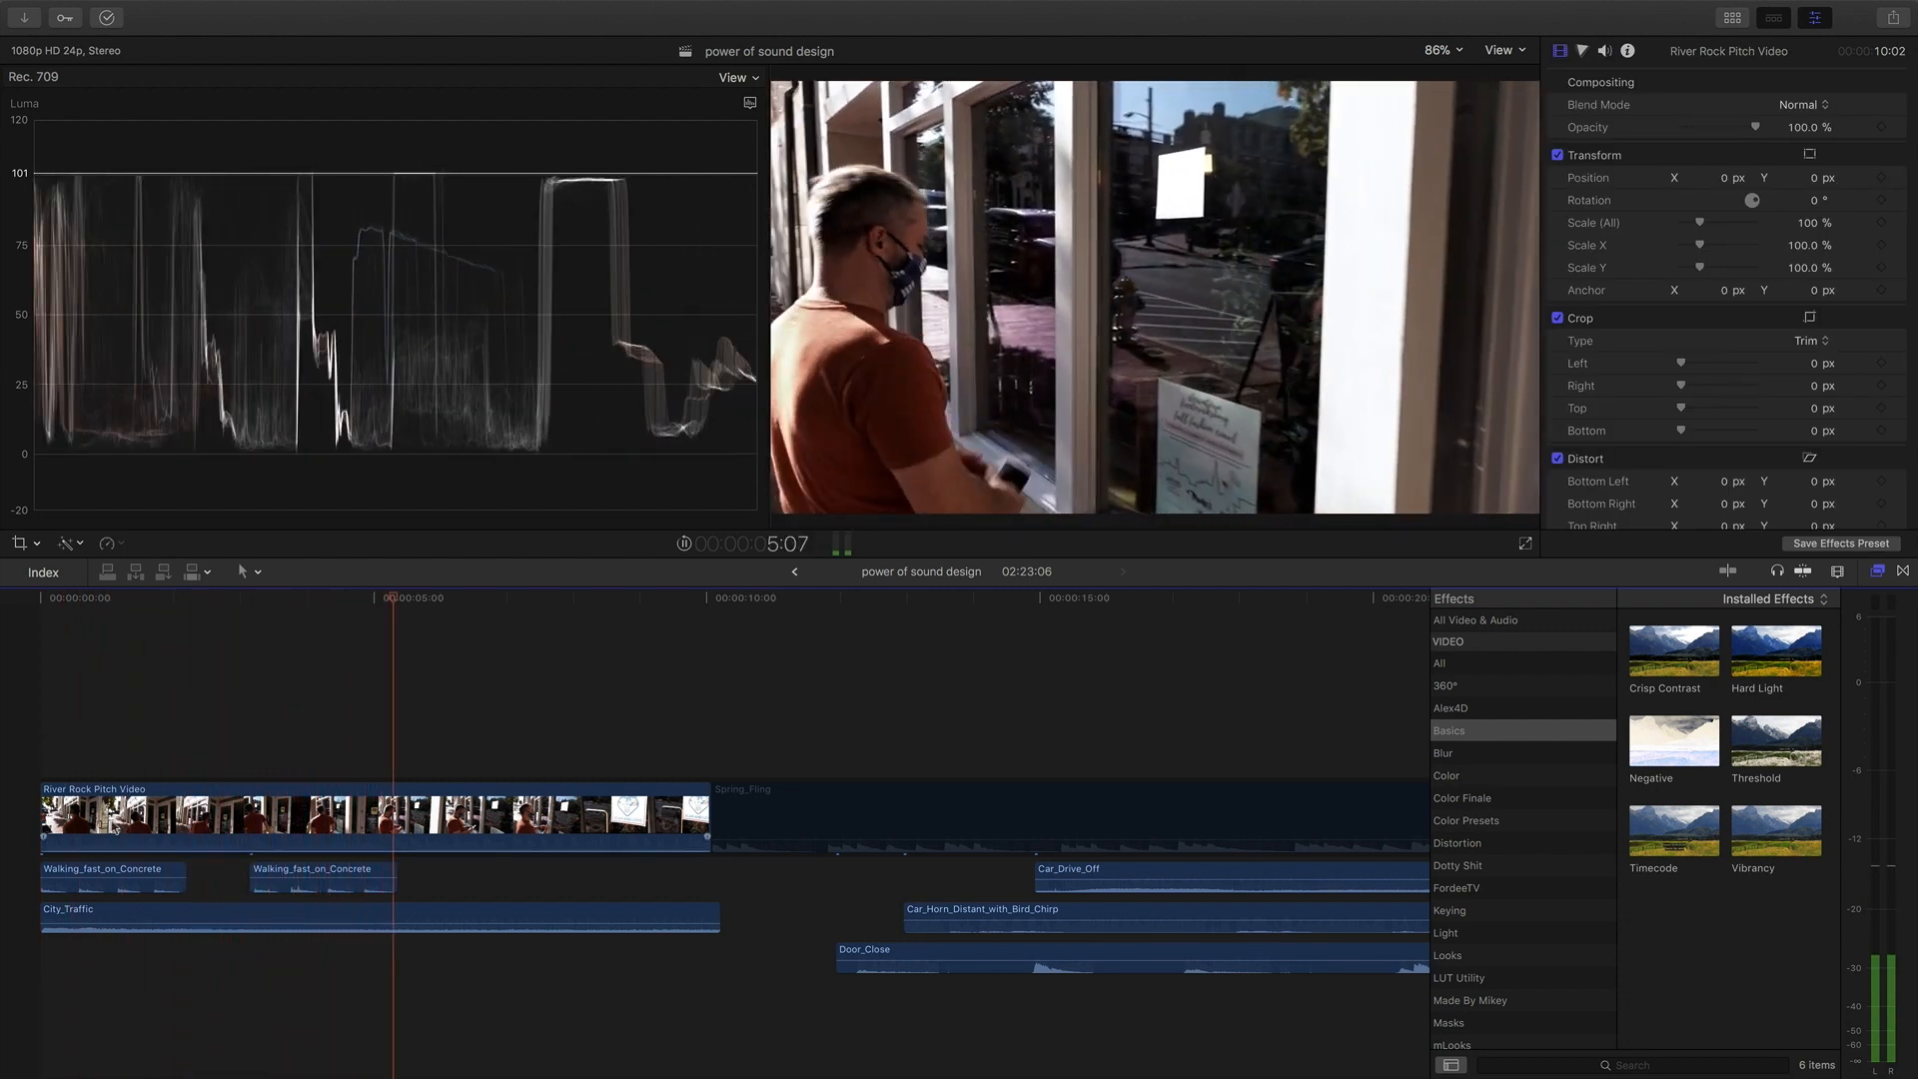
key("space")
Align the Door_Close clip with the start of River Rock Pitch Video and return the playhead to the beginning.
scroll(710, 856, "right", 1)
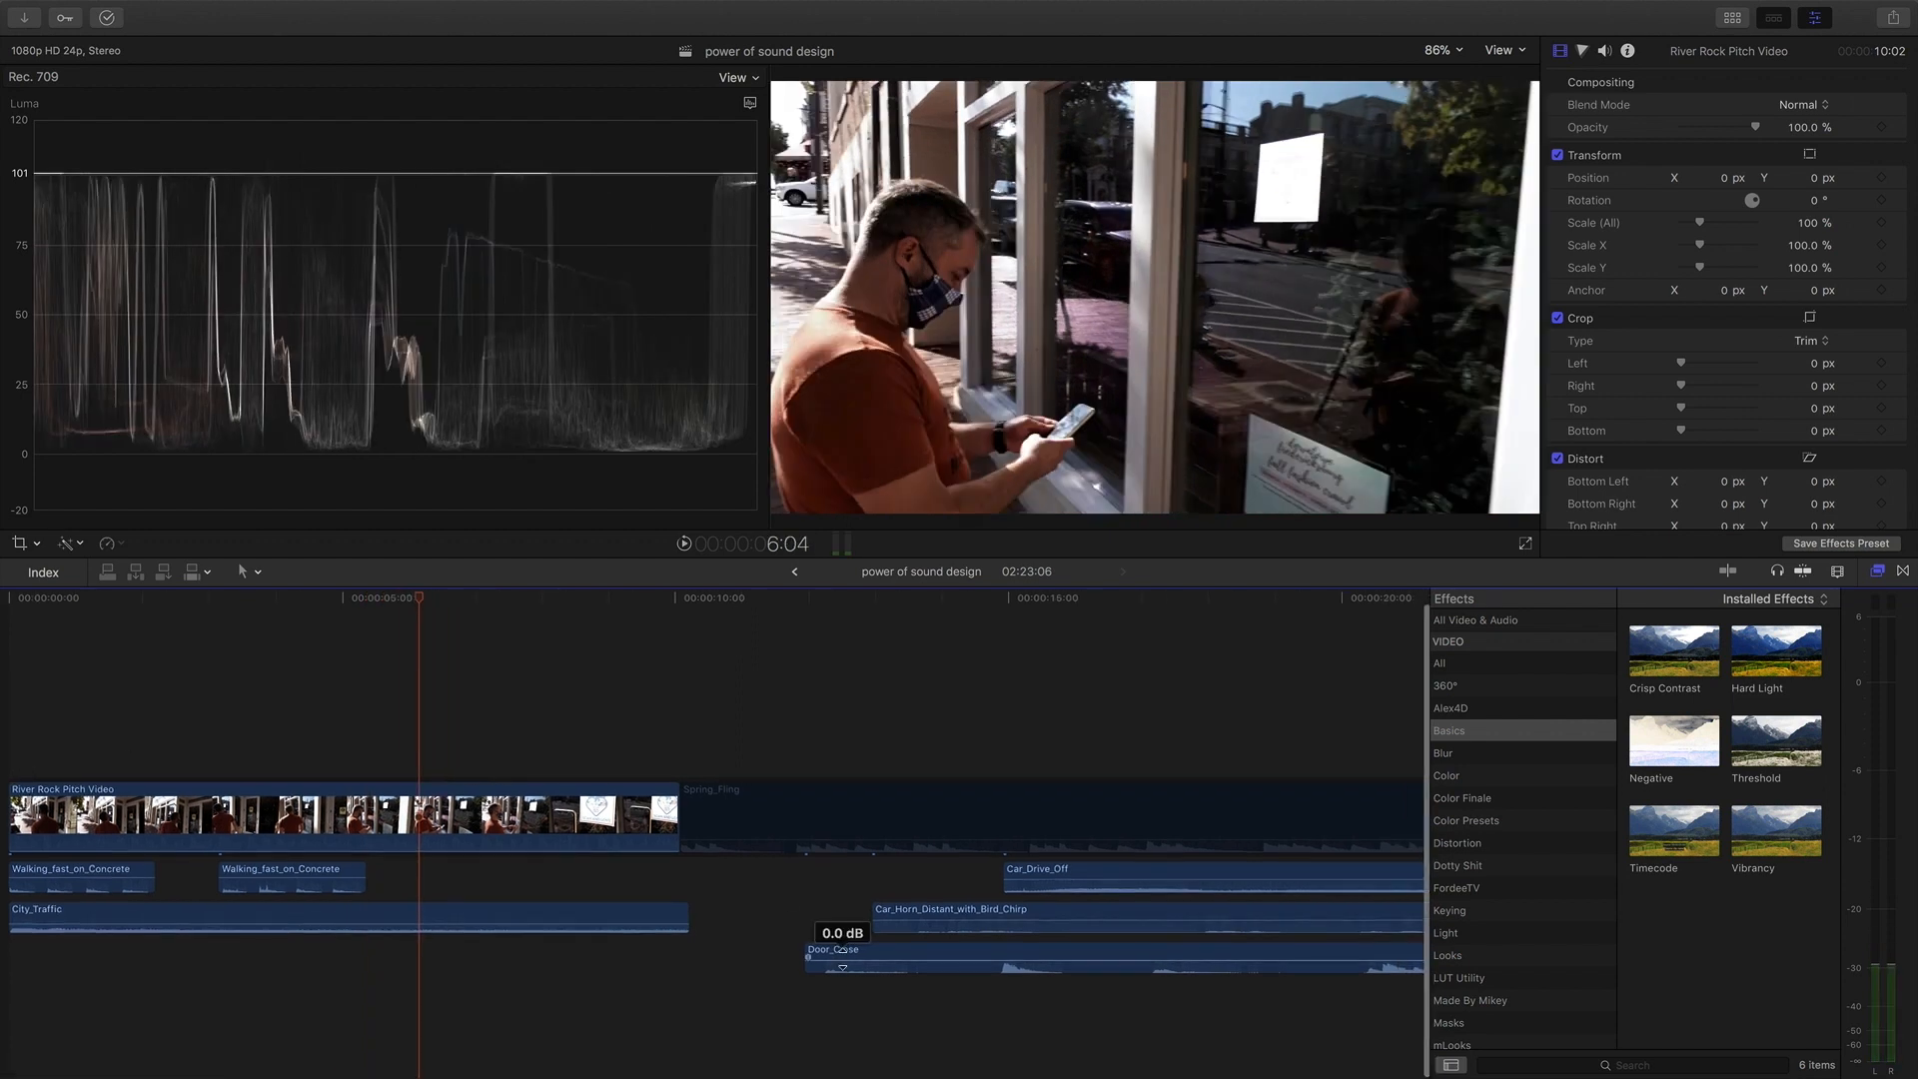
left_click_drag(862, 954, 168, 957)
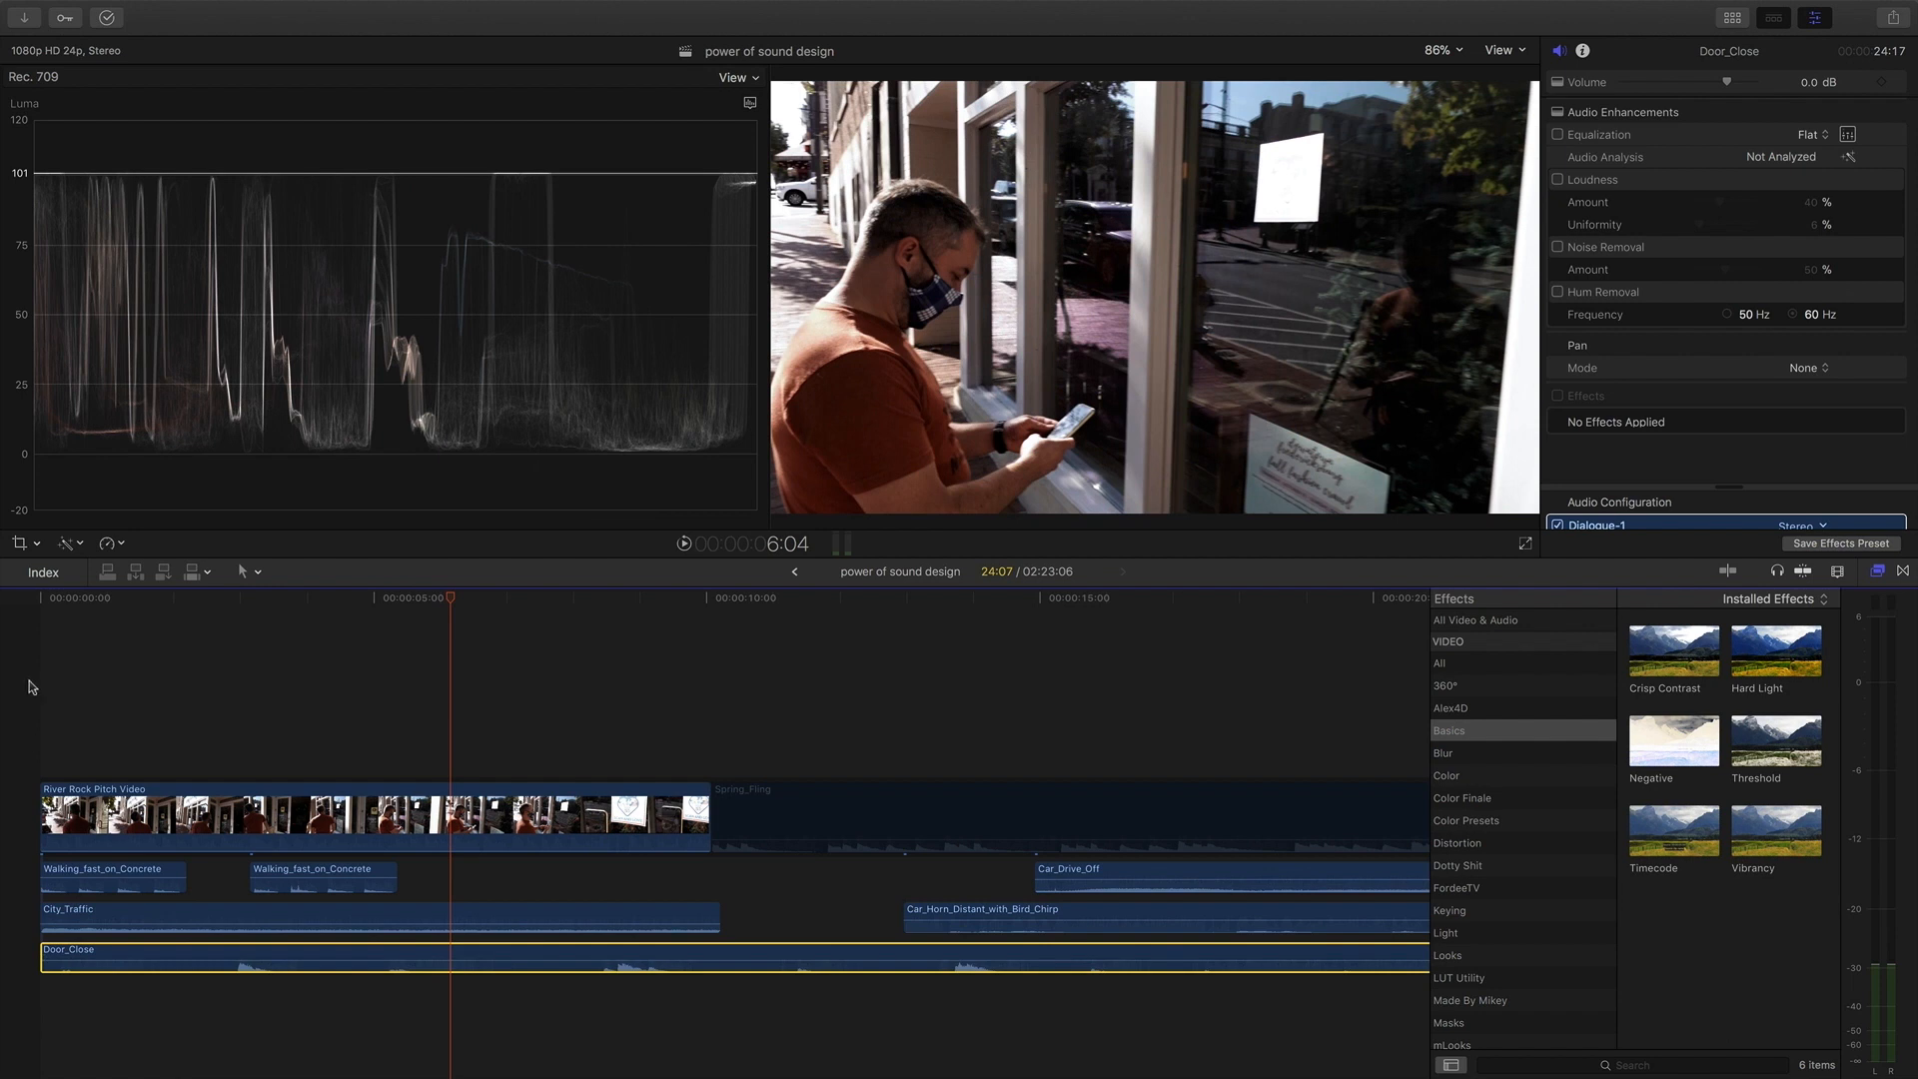
left_click(48, 717)
key("Home")
Play the edit and disable both Walking_fast_on_Concrete clips and the City_Traffic clip.
key("space")
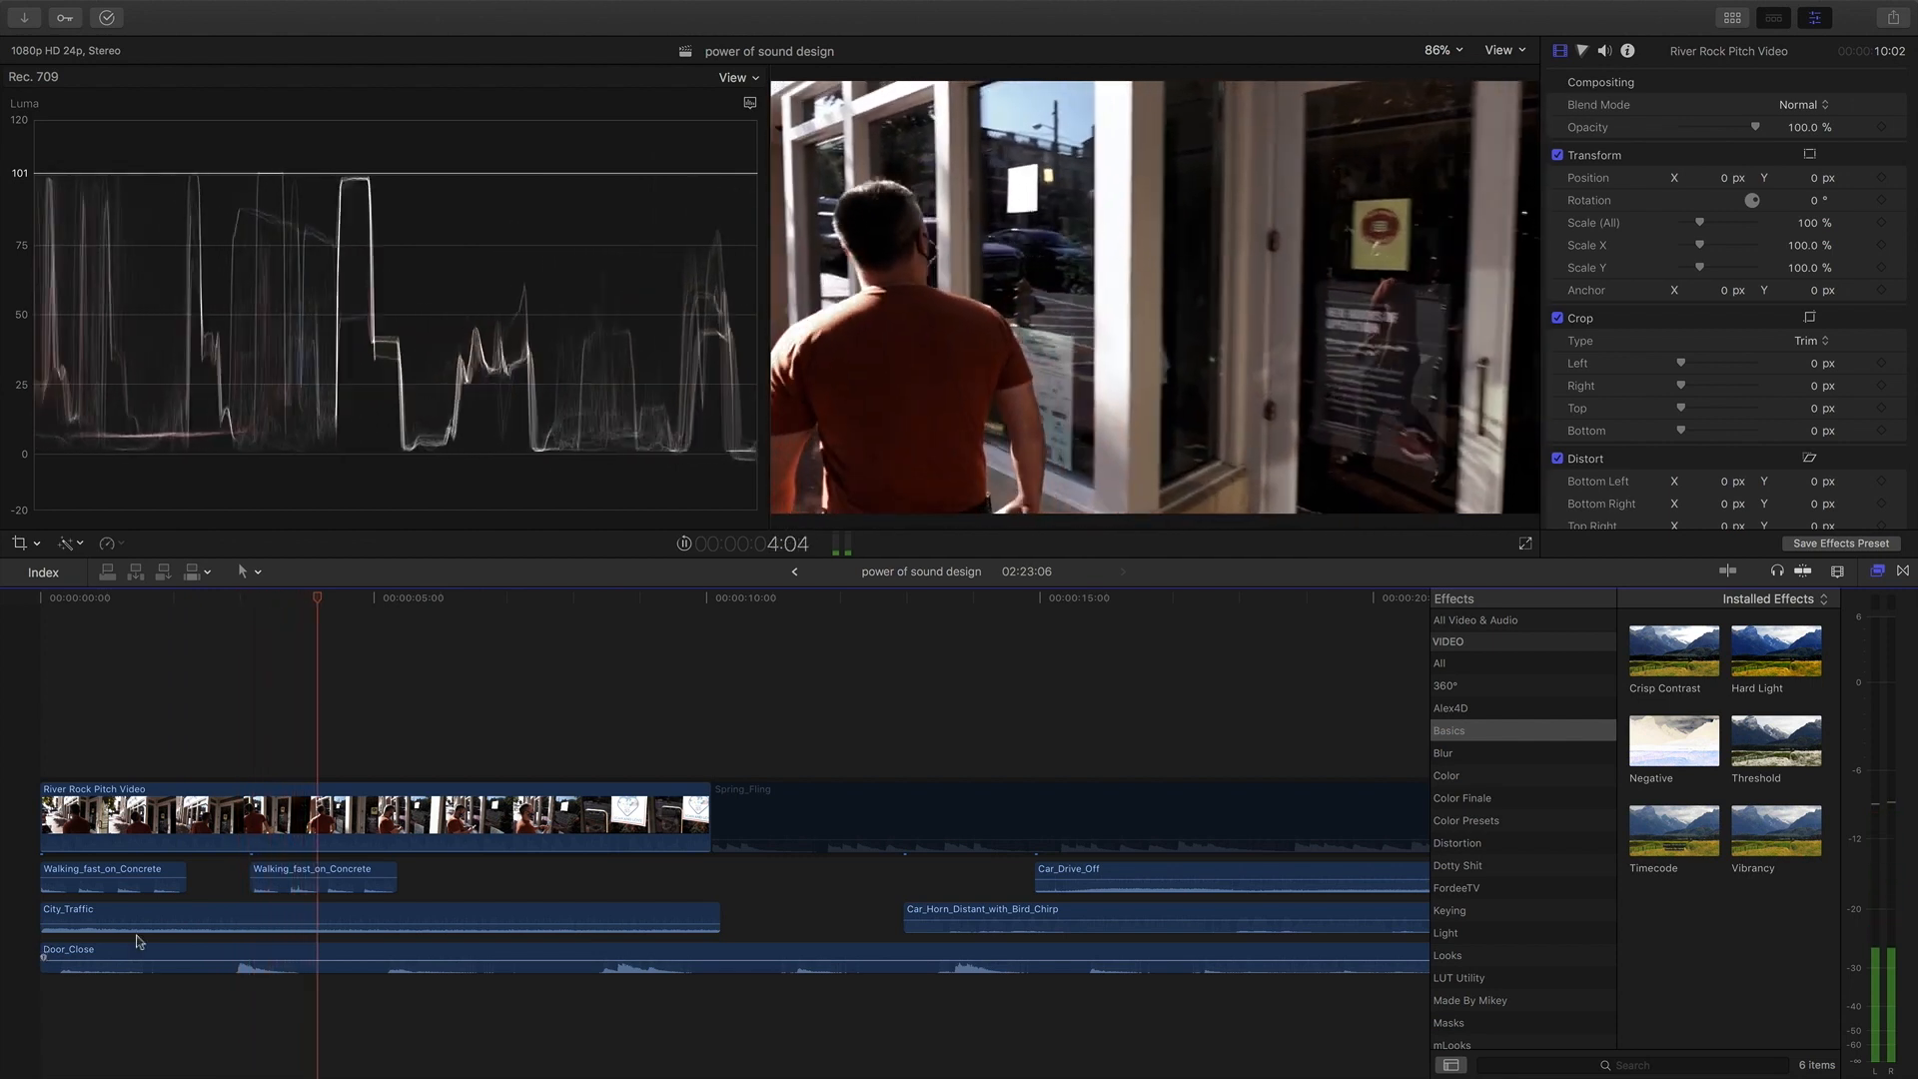
left_click_drag(431, 875, 181, 911)
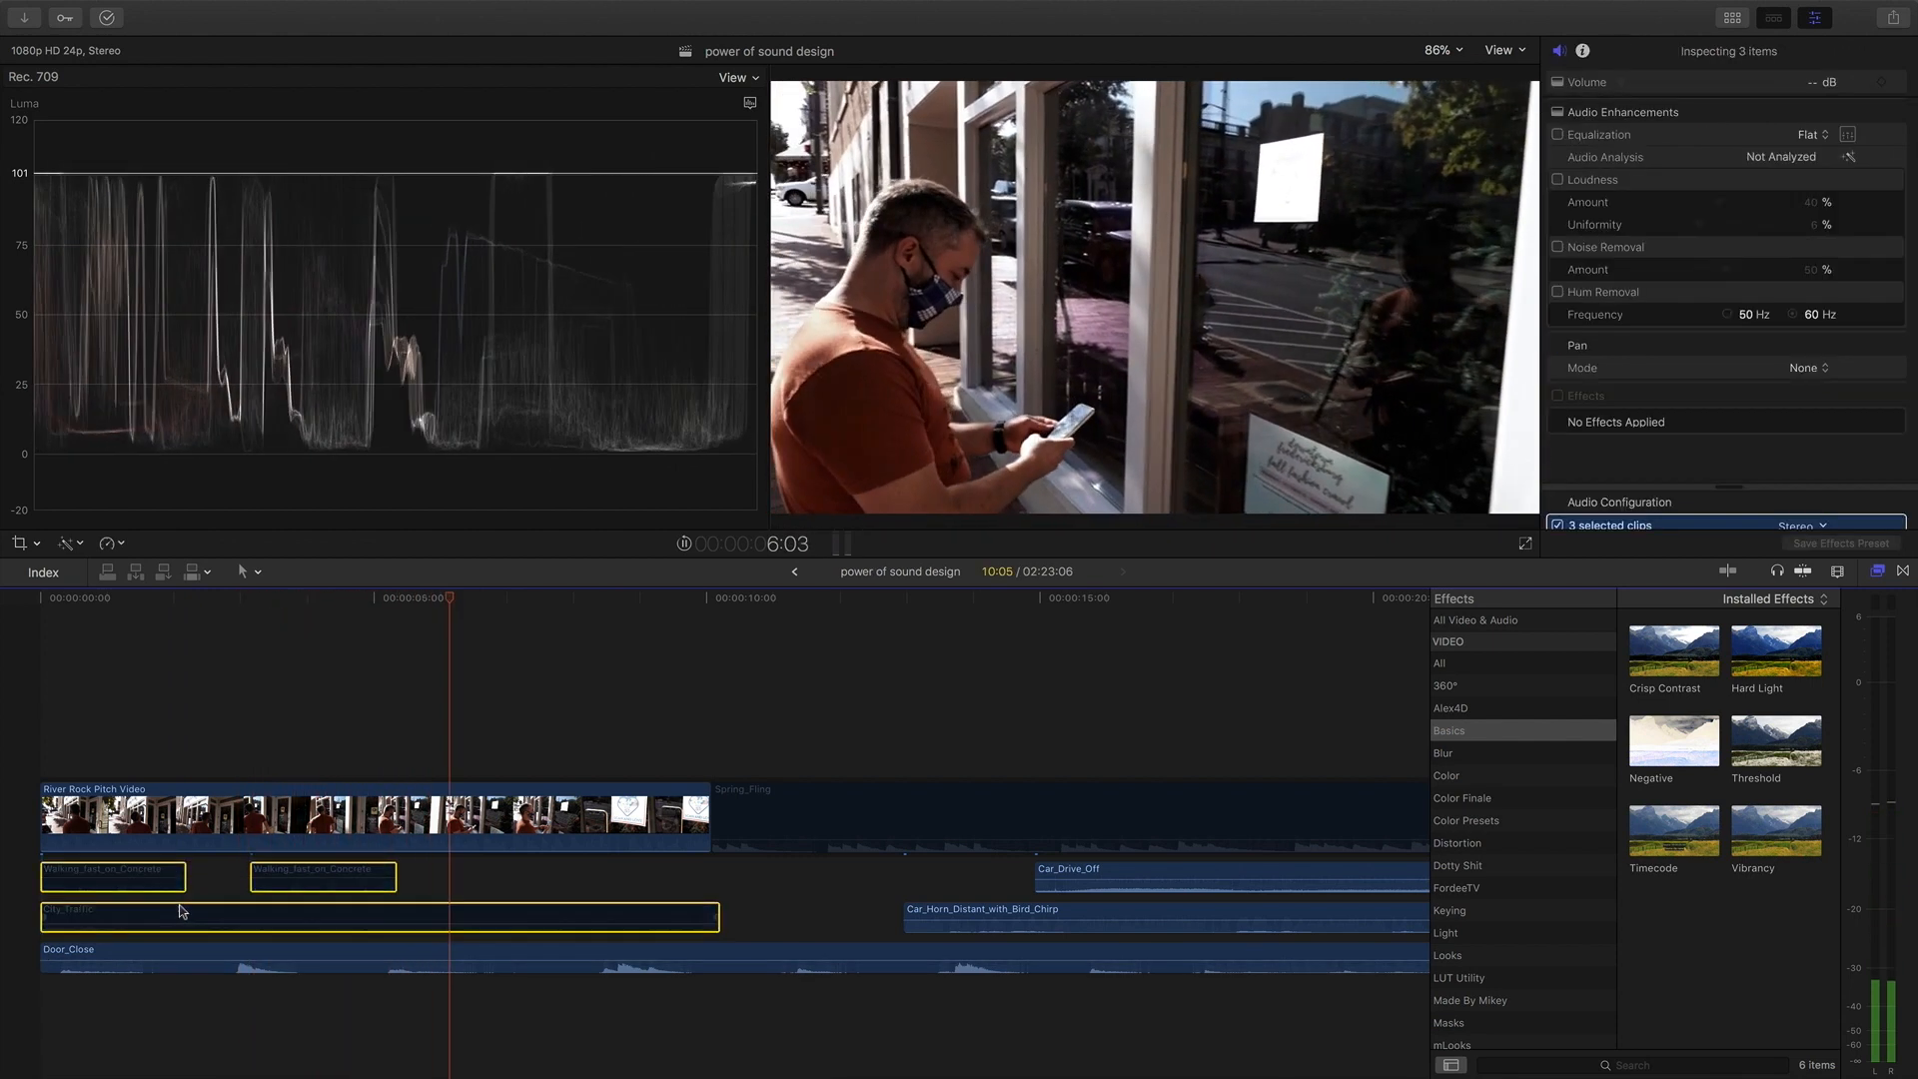
left_click(600, 896)
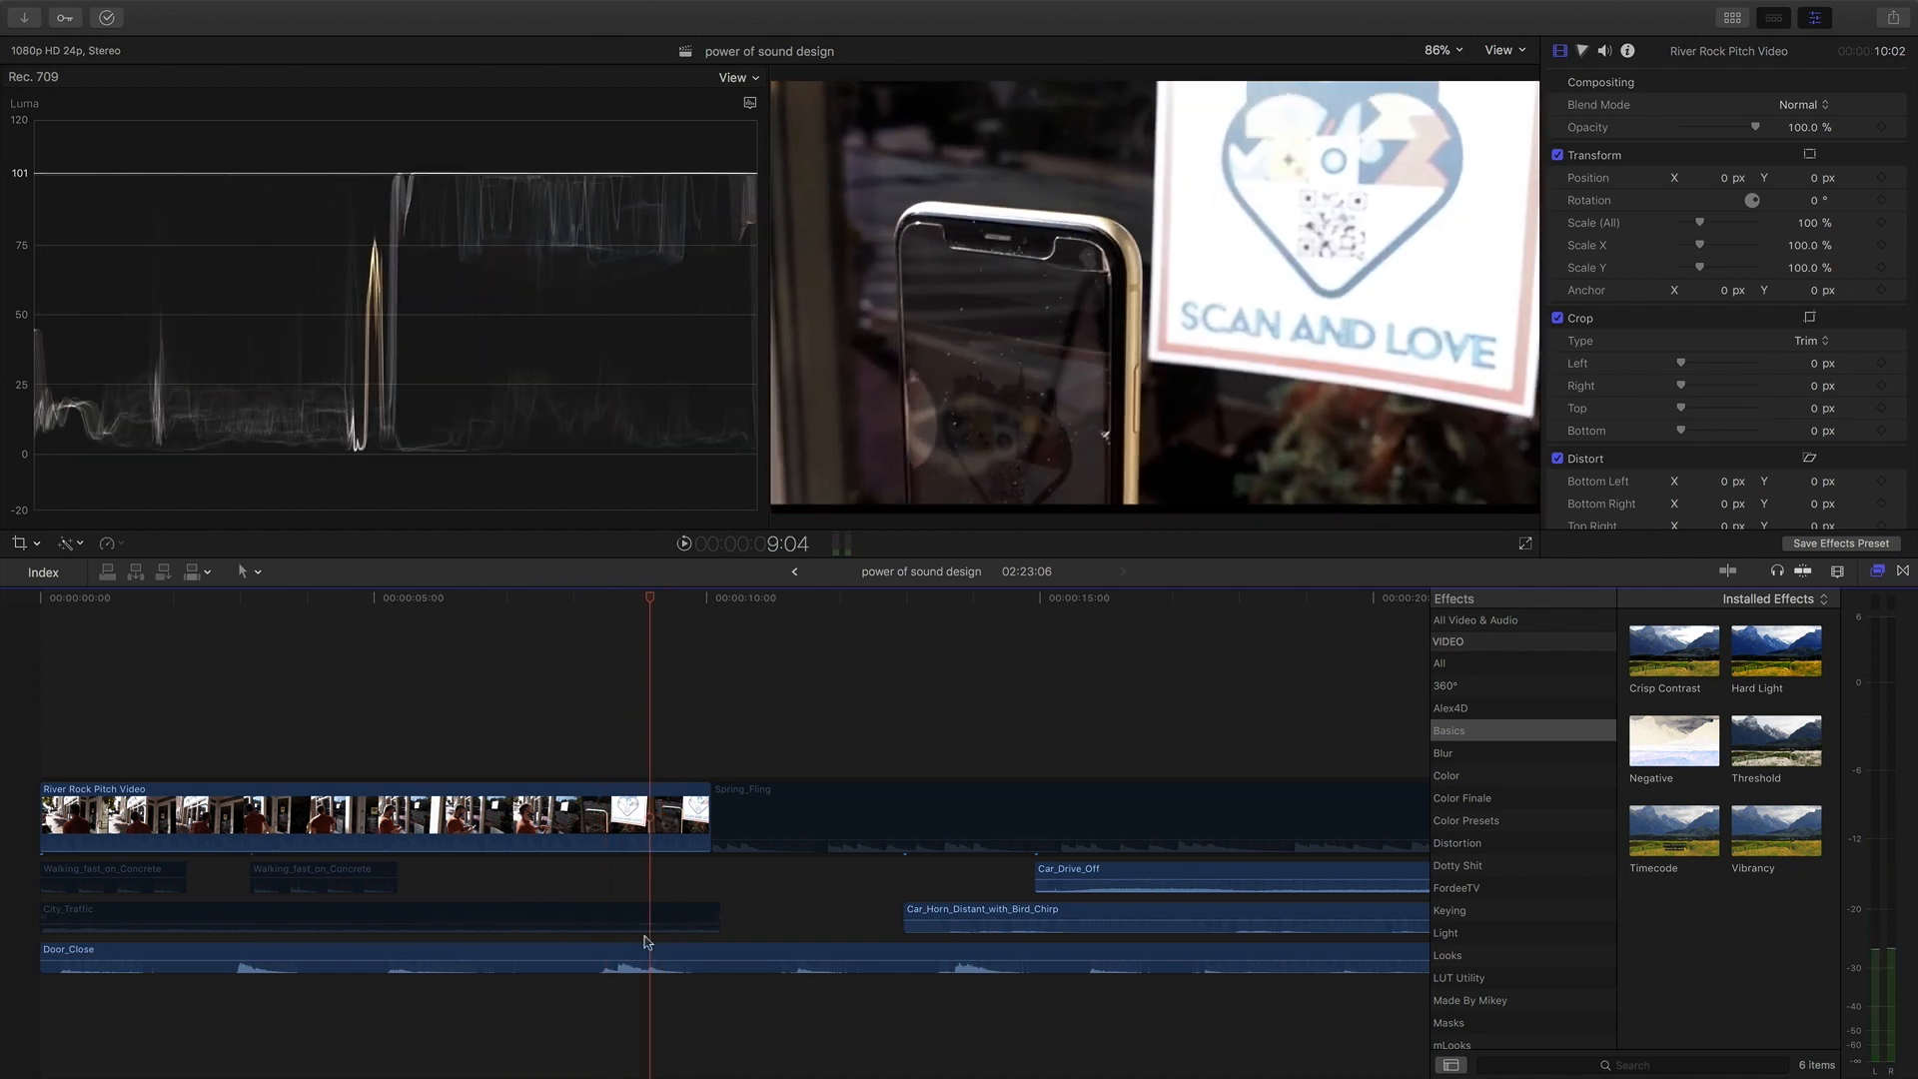
Trim the start of Door_Close to just past the video's end, move the clip back to the timeline start, and play it.
left_click_drag(47, 953, 530, 954)
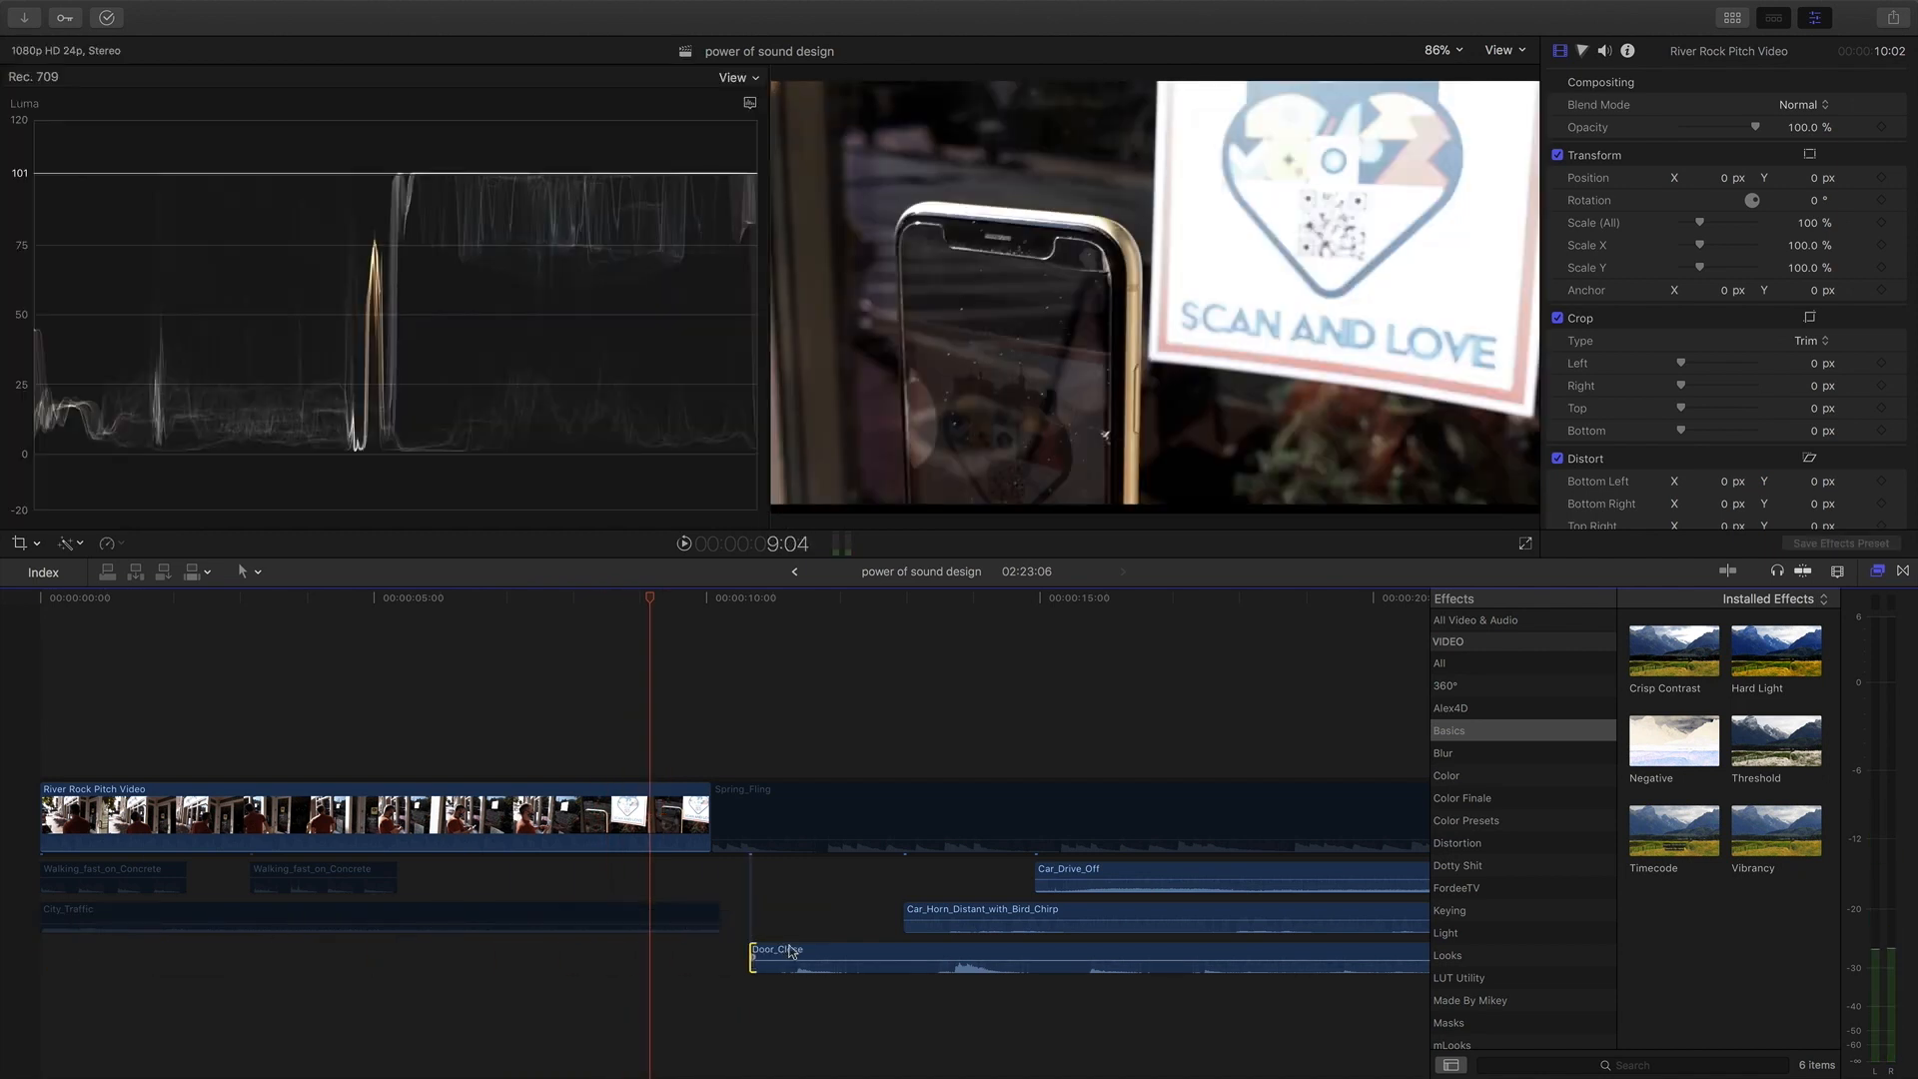
left_click_drag(689, 964, 125, 964)
left_click(50, 727)
key("space")
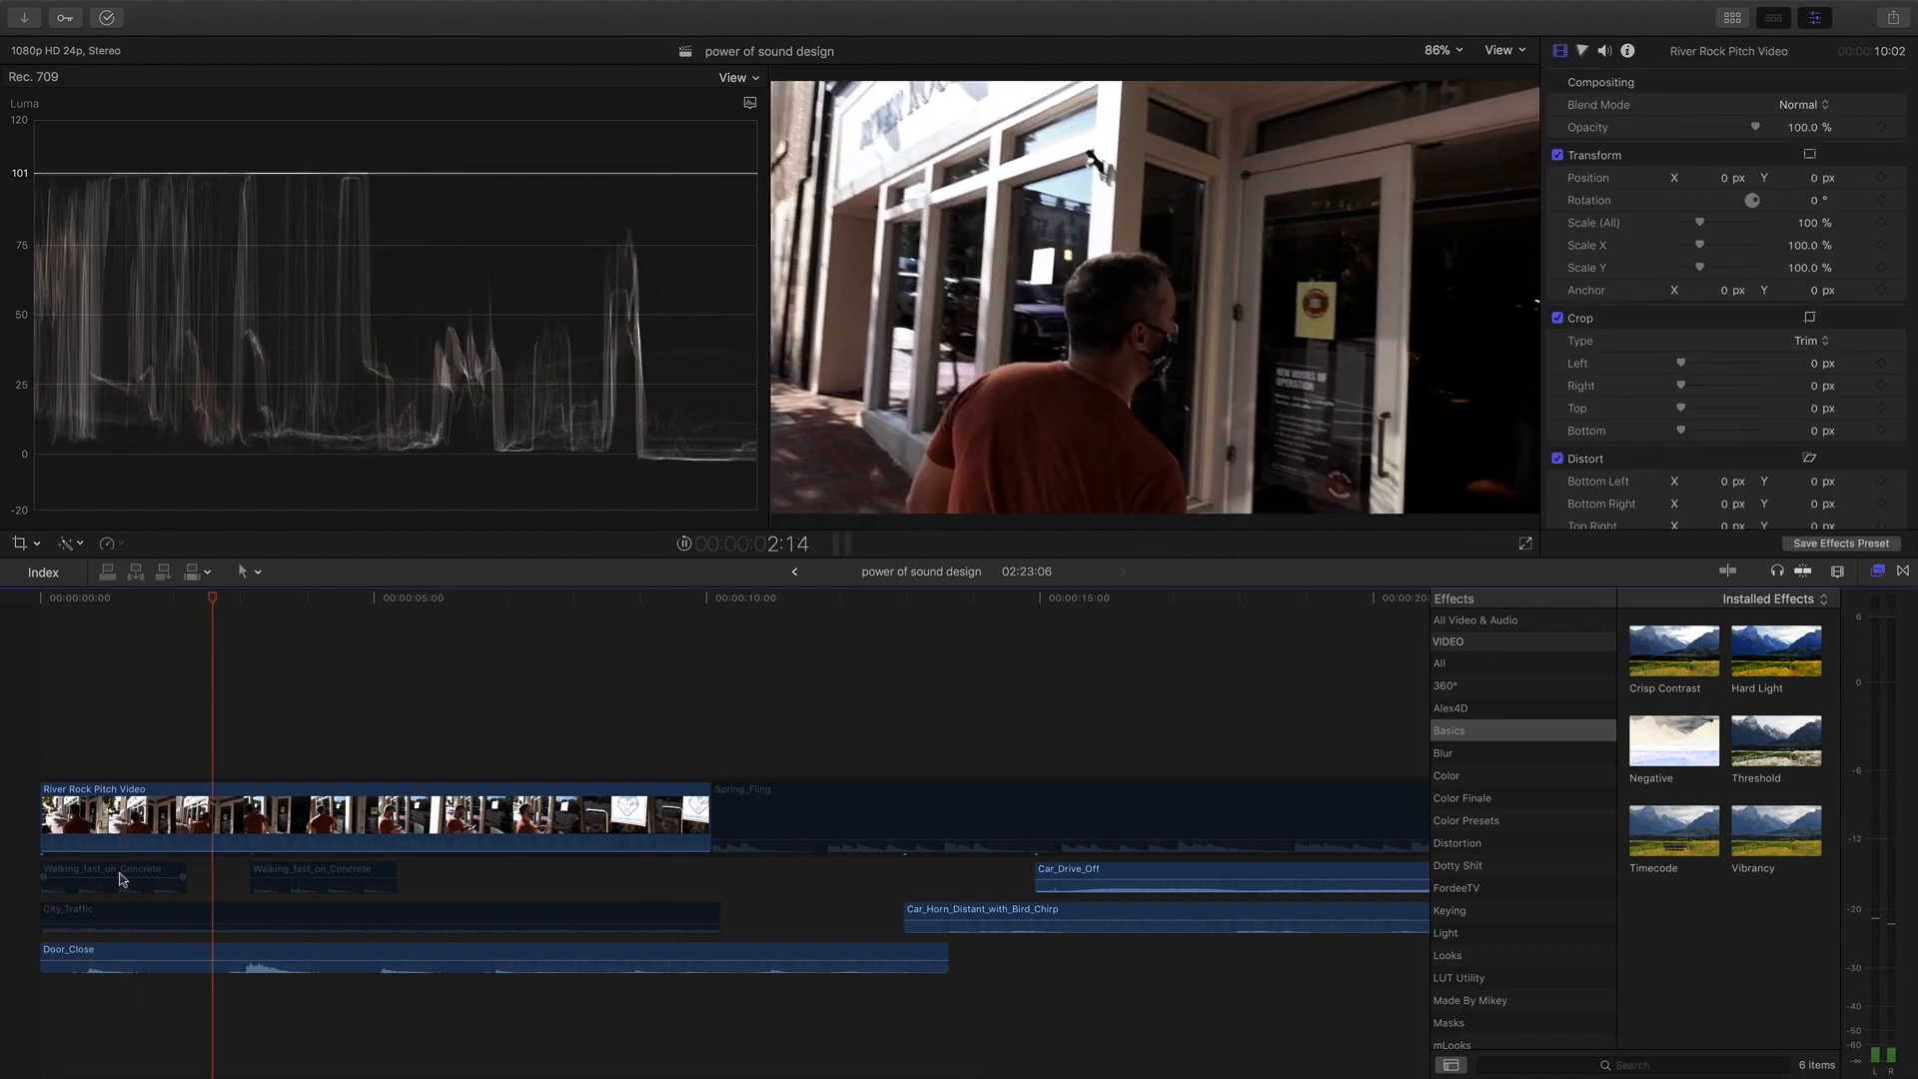
Trim about 02:15 off the start of Door_Close, shift the clip slightly earlier, and stop playback at 4:10.
left_click_drag(42, 957, 222, 941)
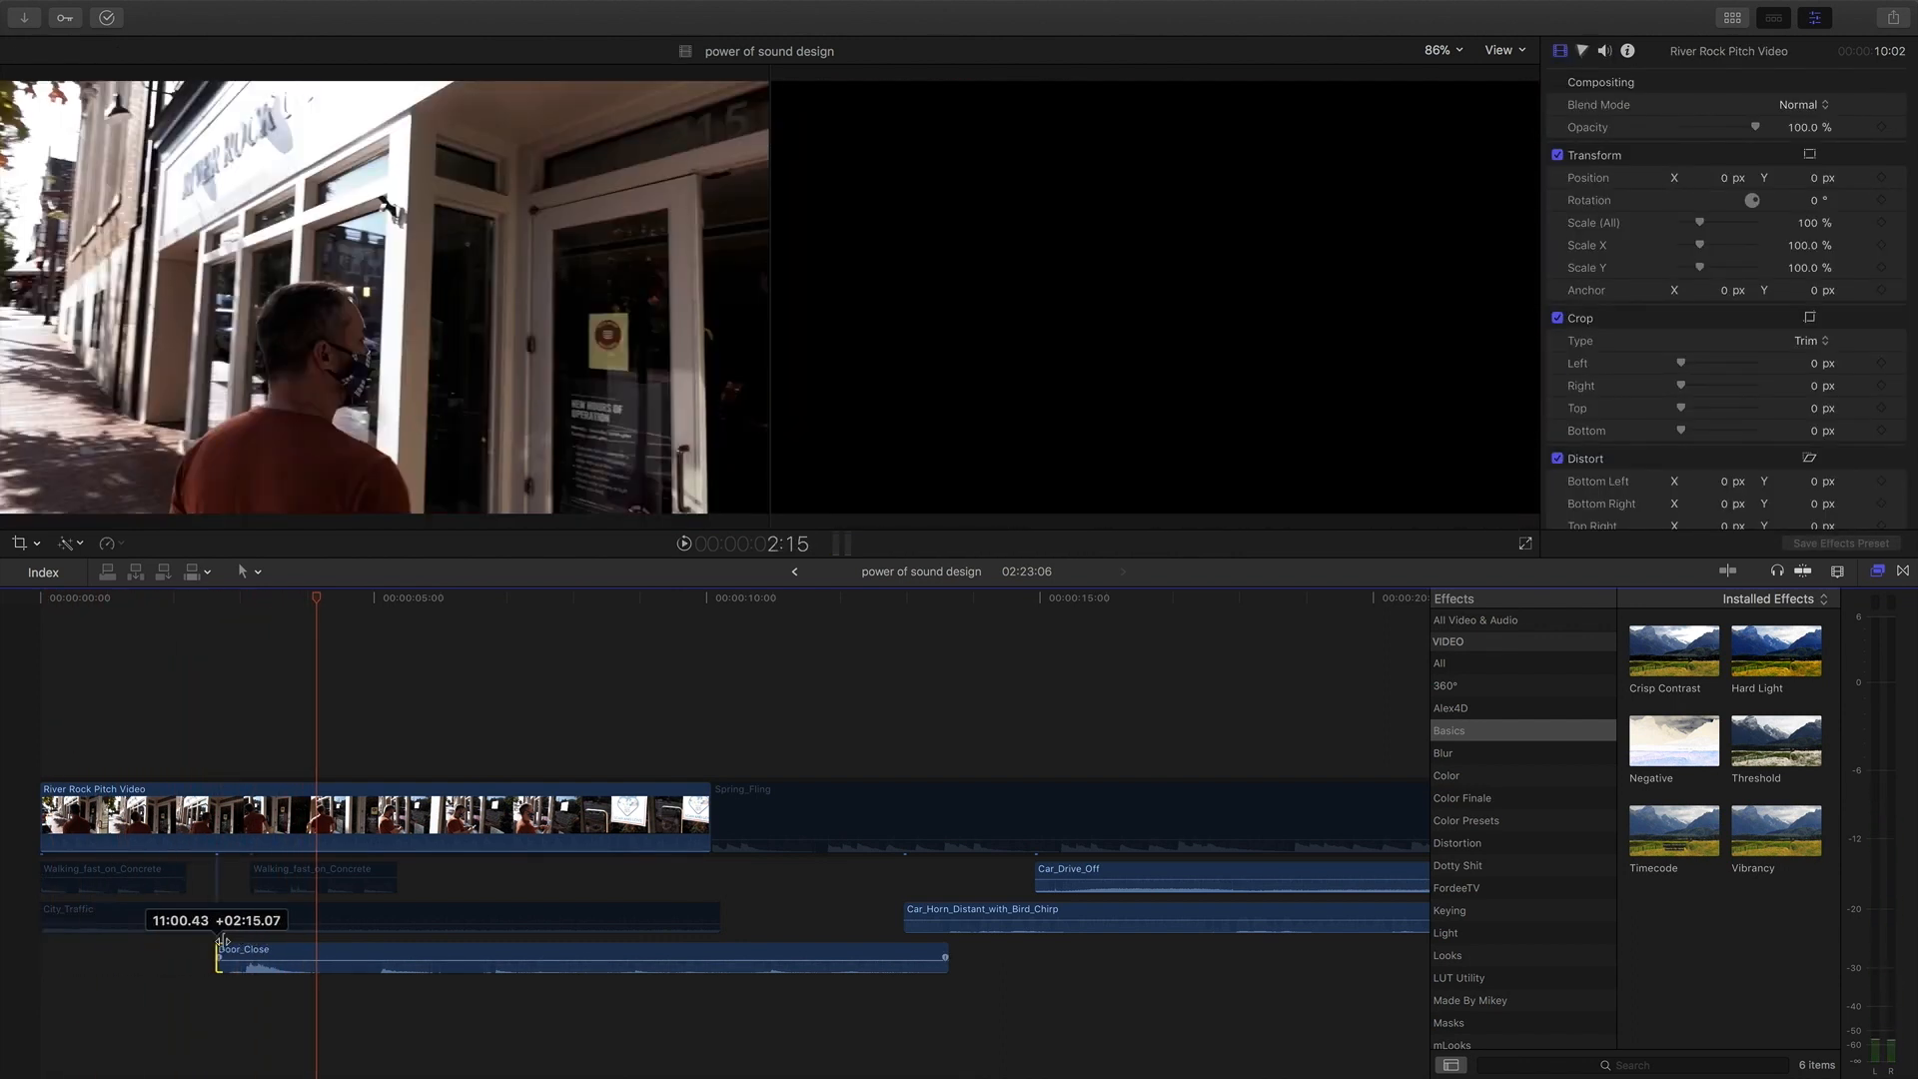
left_click_drag(355, 957, 318, 957)
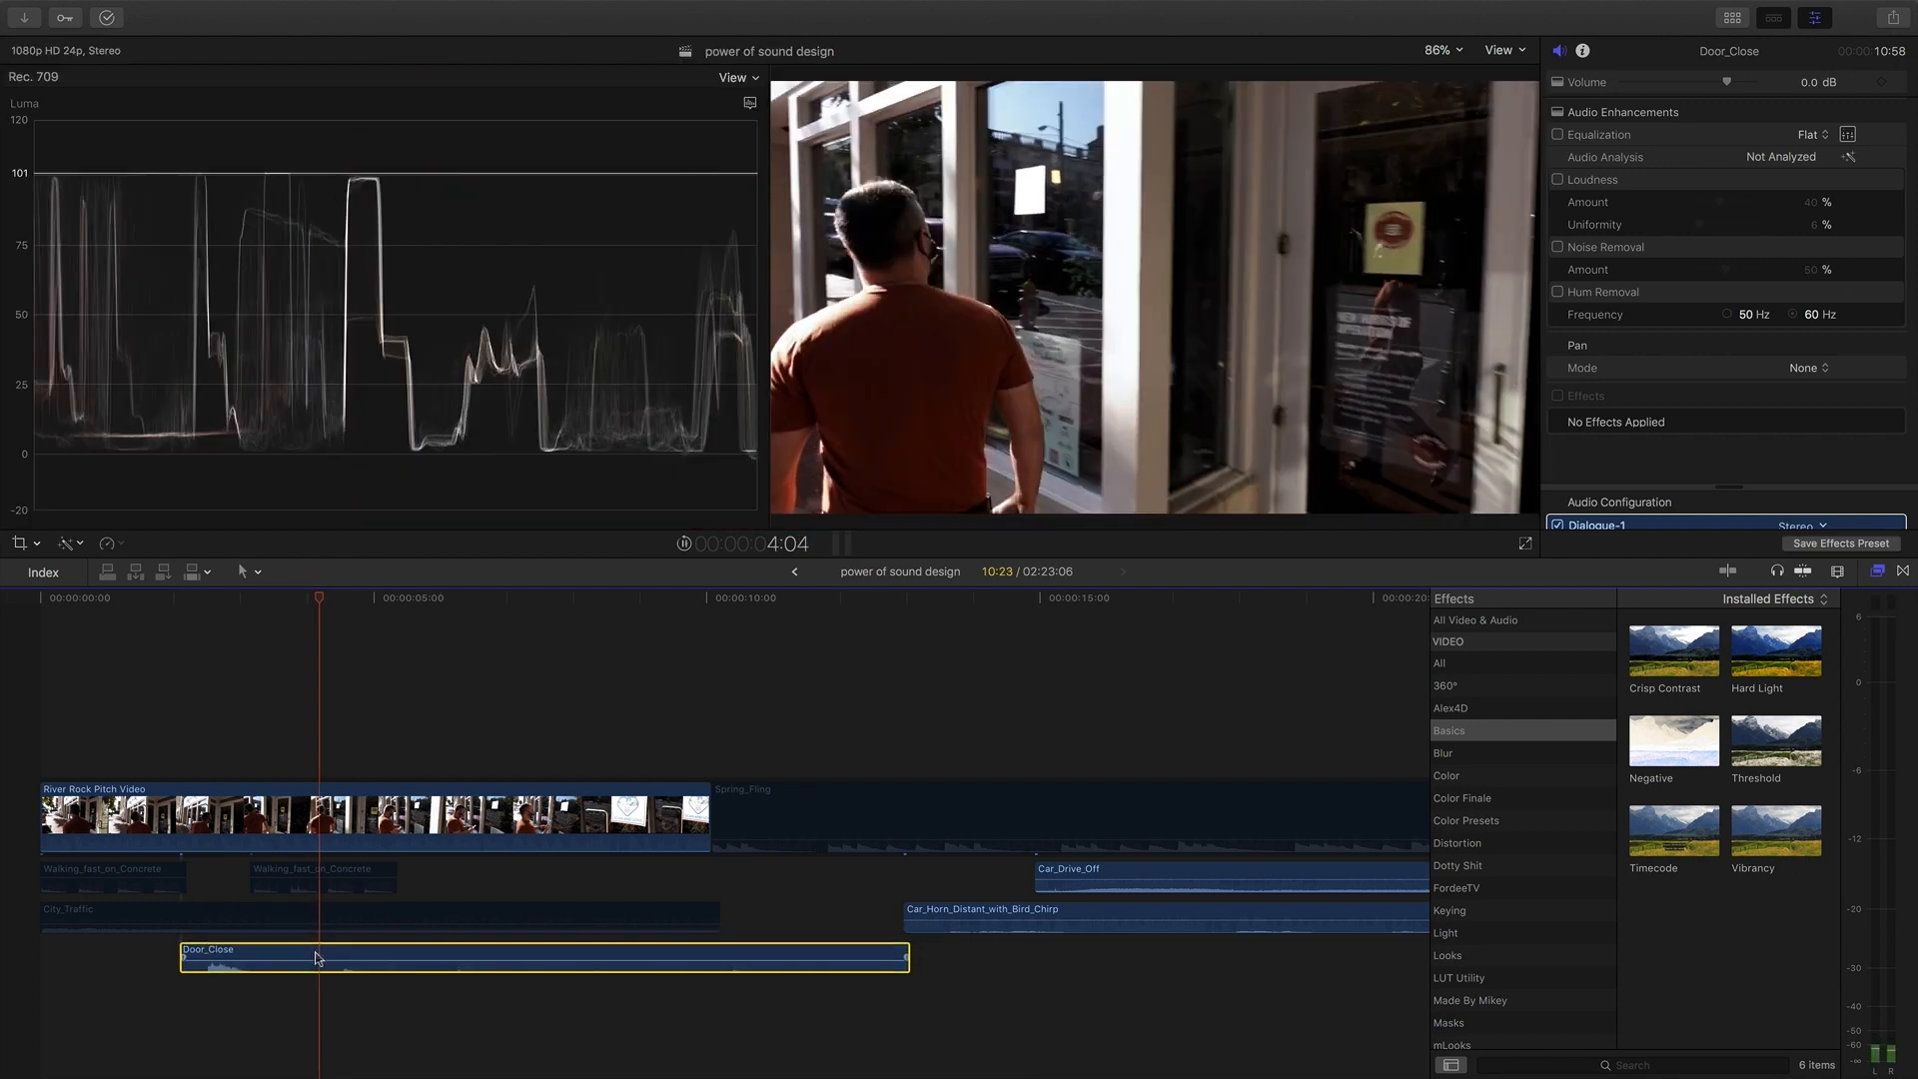
key("space")
Split Door_Close at 4:10, delete the remainder, and play the kept part with its volume lowered to -5.1 dB.
key("super+b")
left_click(398, 957)
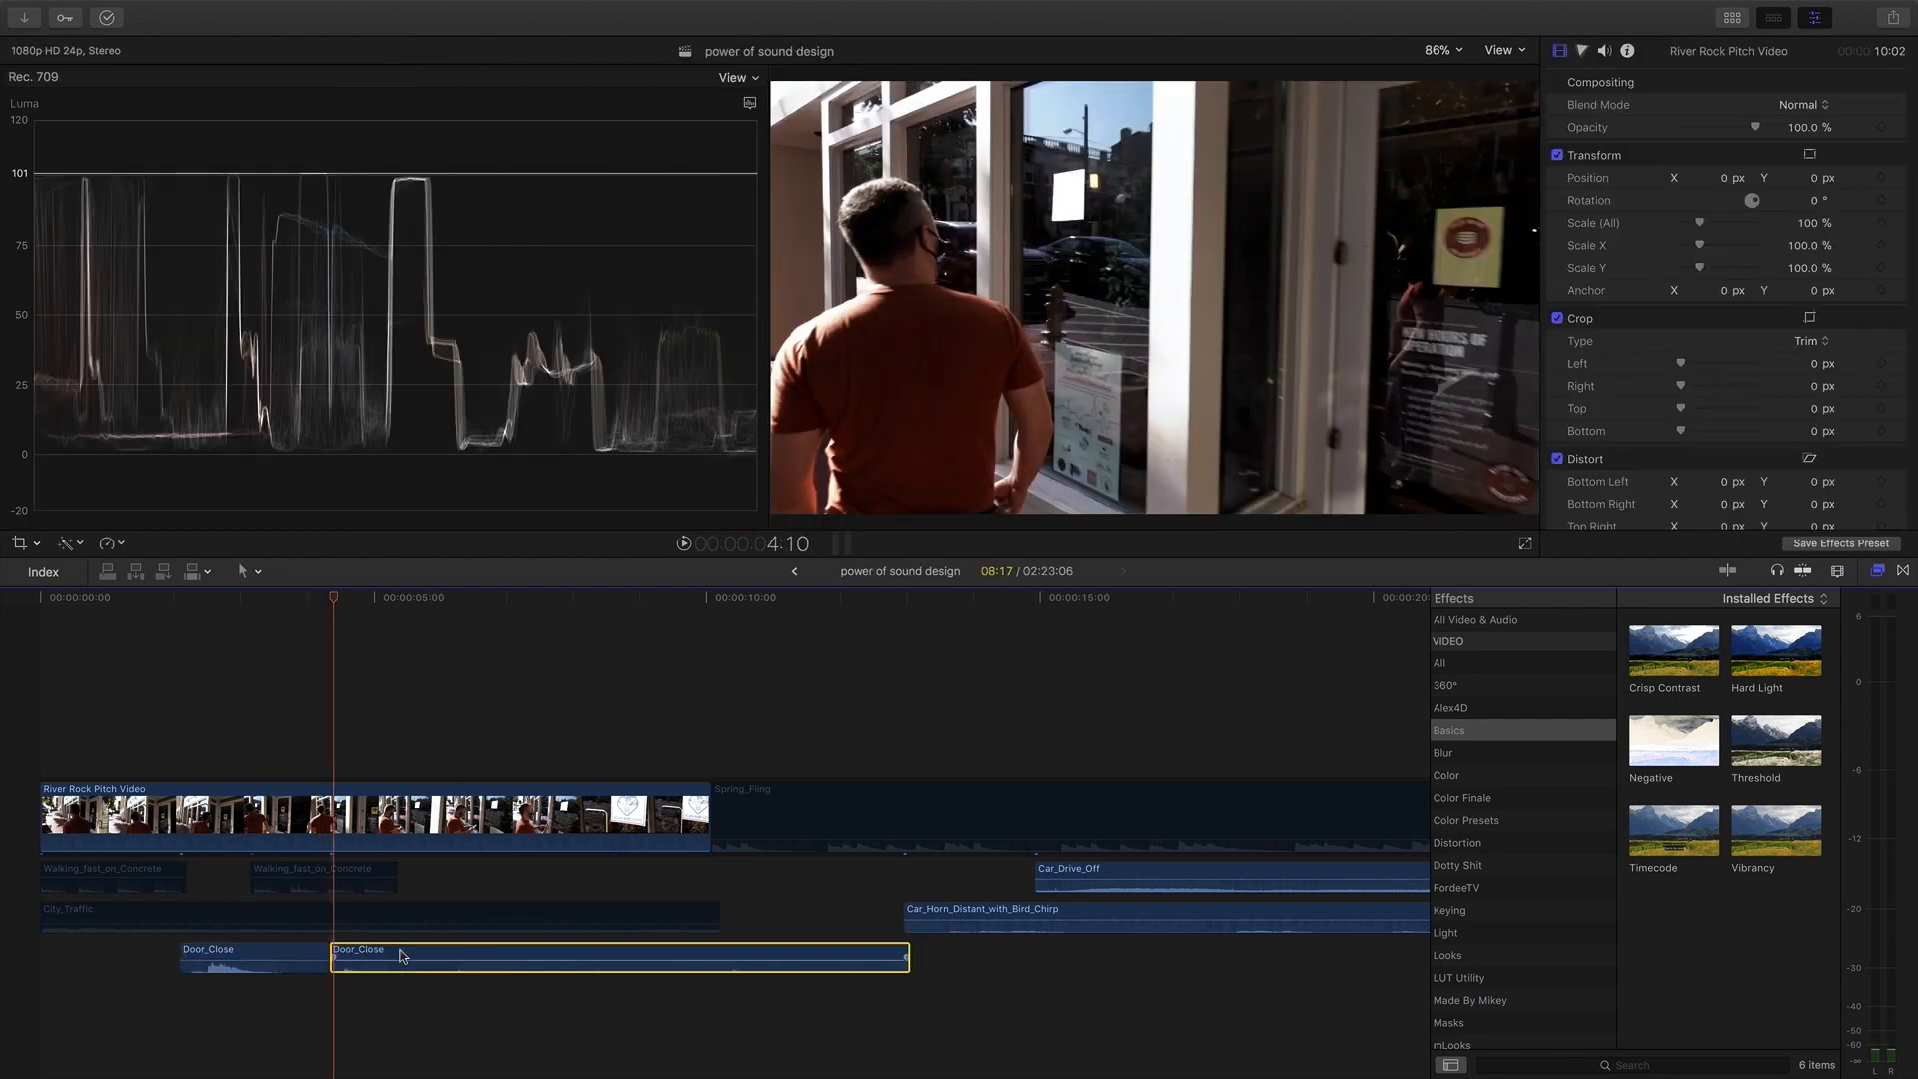
key("Delete")
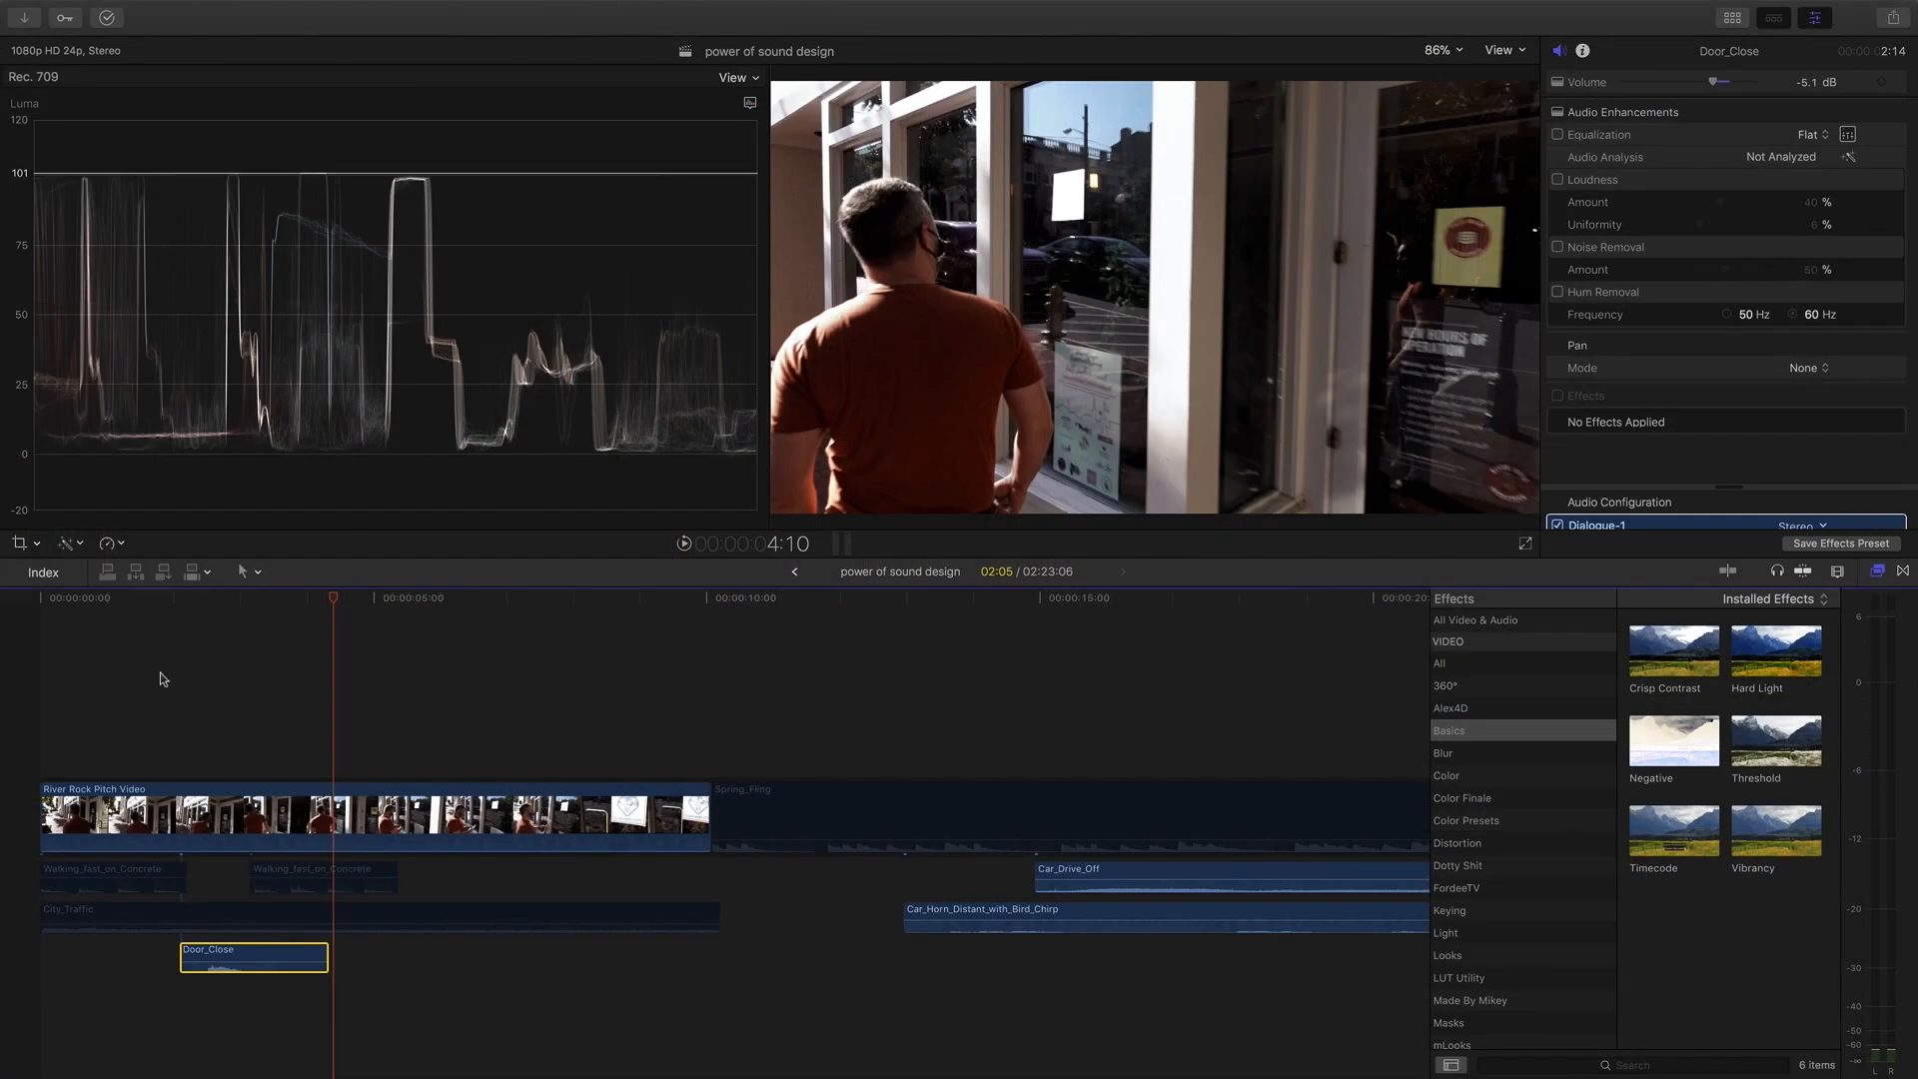
left_click(160, 673)
key("space")
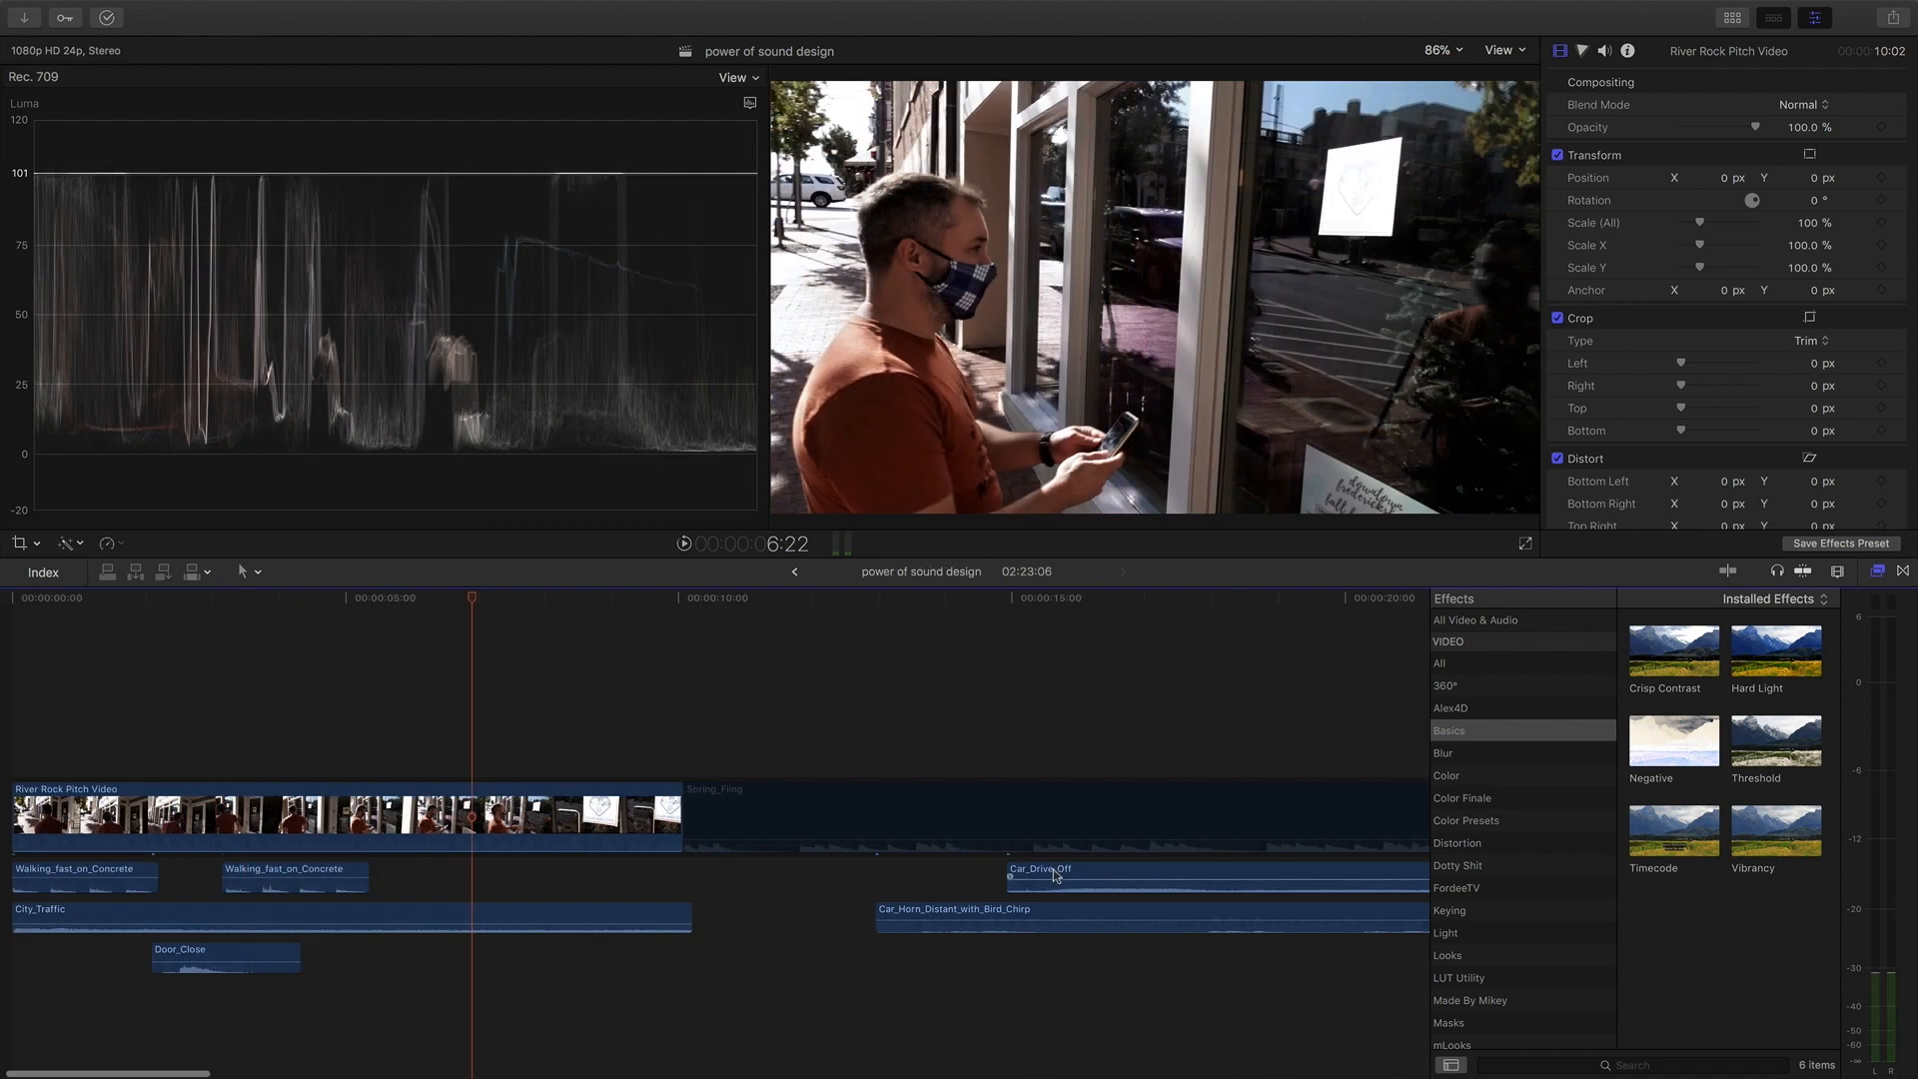
Move the Car_Drive_Off clip to the start of the timeline, beneath the other sound clips.
left_click_drag(1052, 869, 47, 1012)
left_click_drag(33, 1017, 33, 994)
key("super+7")
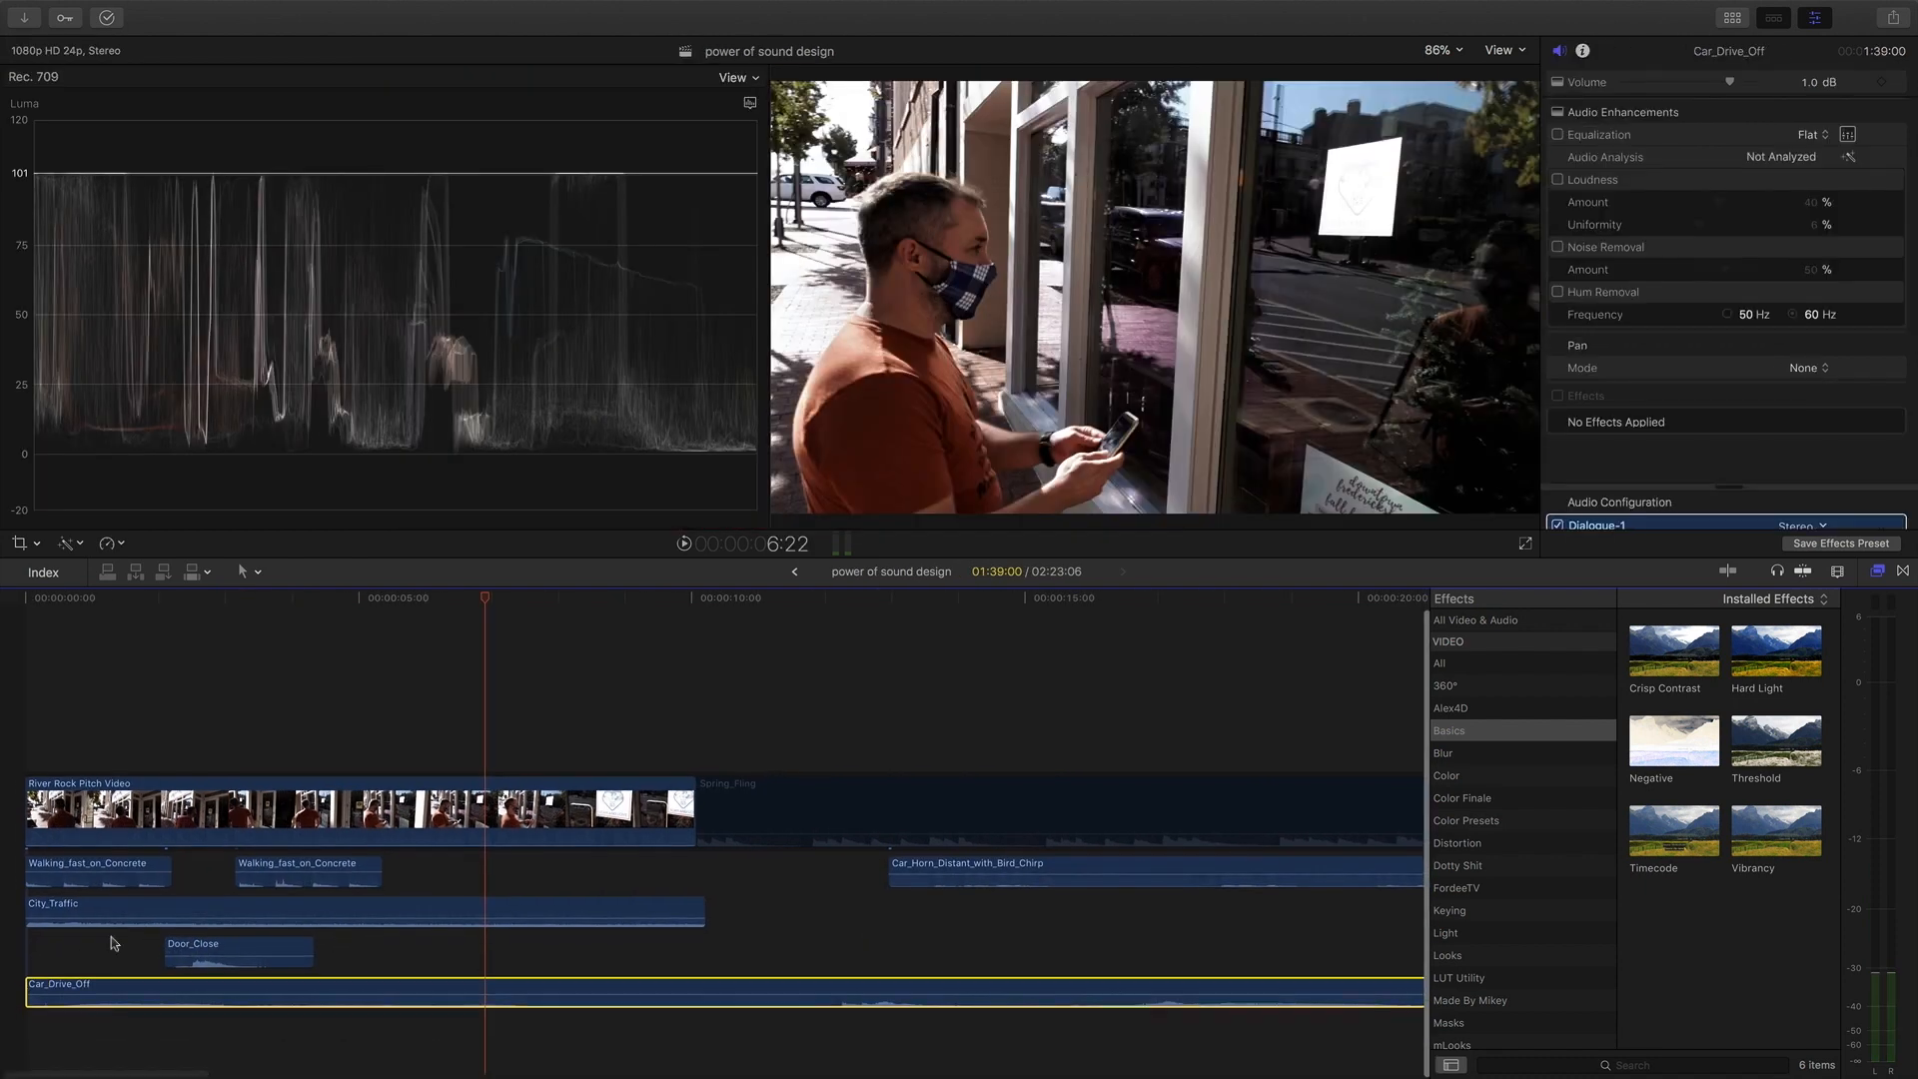
Disable both Walking_fast_on_Concrete clips, City_Traffic and Door_Close, and play the edit from the start to audition Car_Drive_Off.
left_click_drag(412, 867, 97, 955)
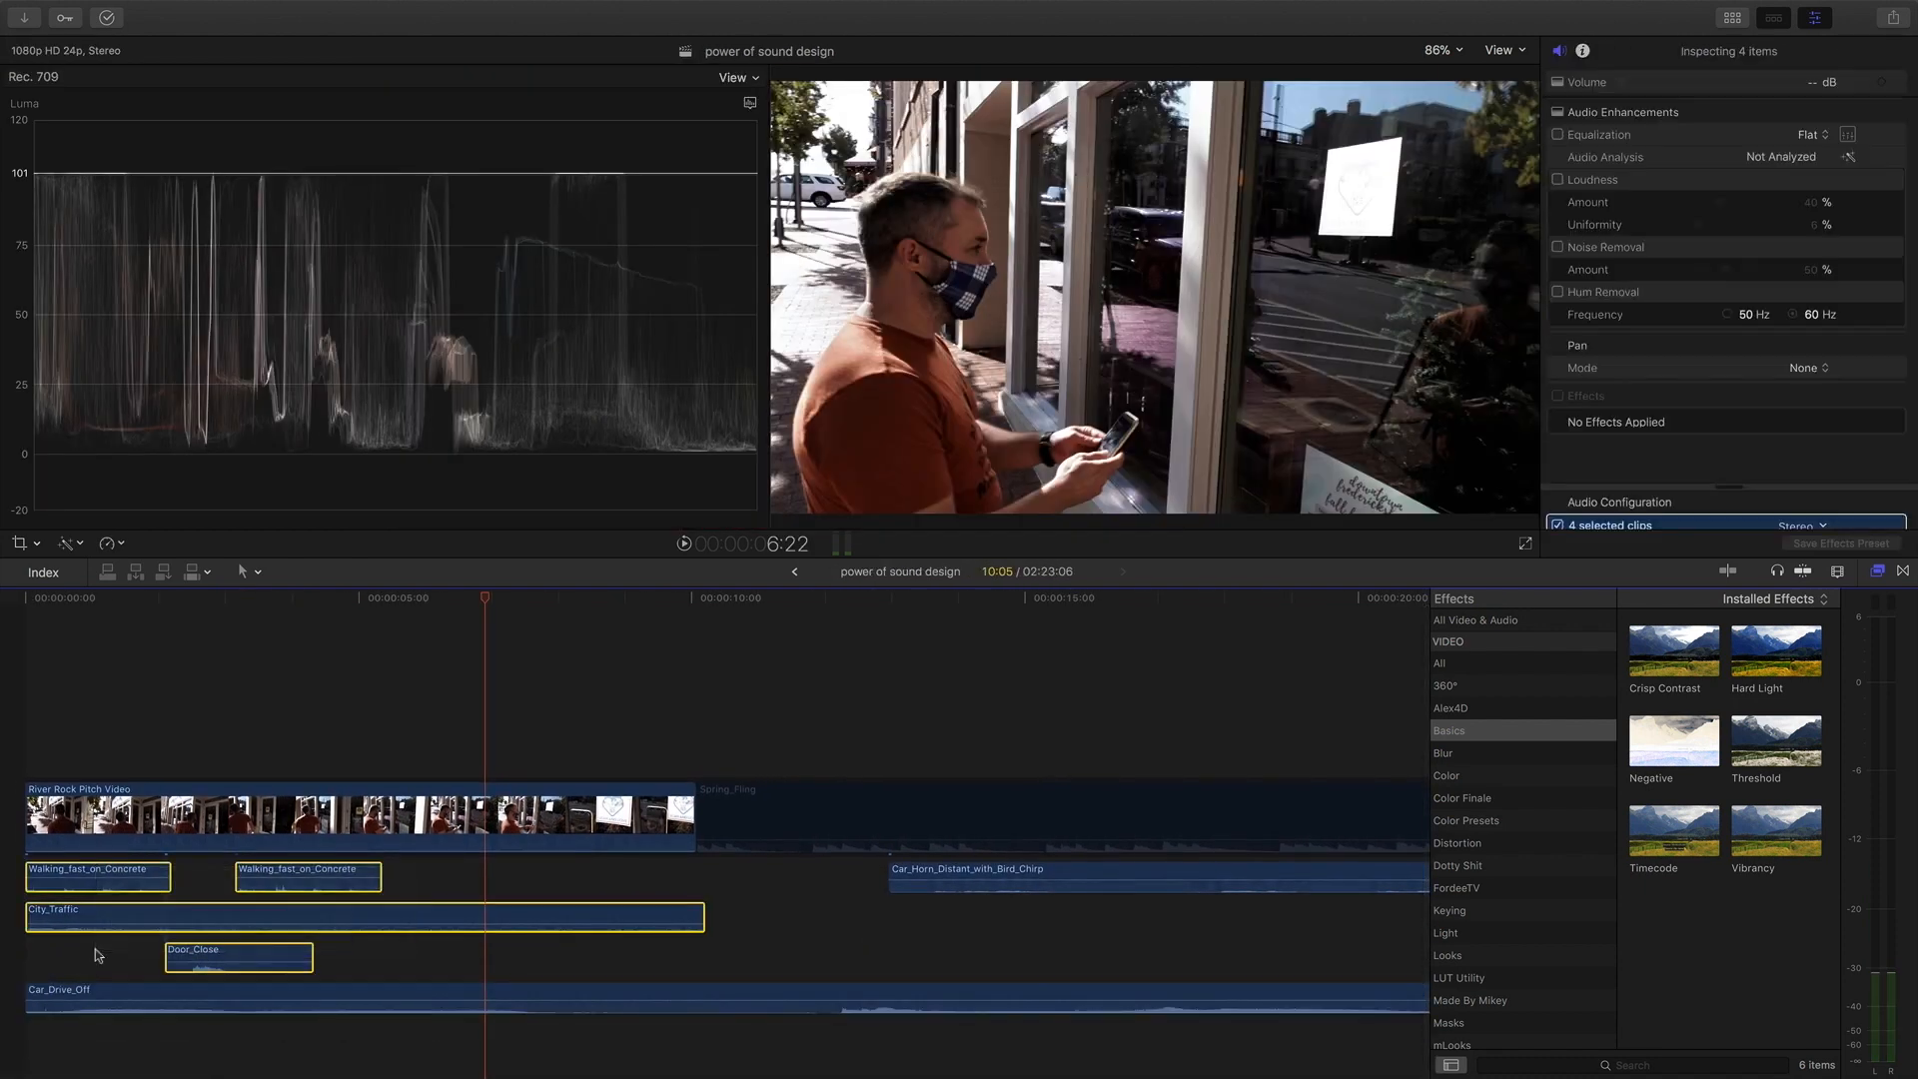
key("v")
left_click(35, 717)
left_click_drag(322, 817, 375, 859)
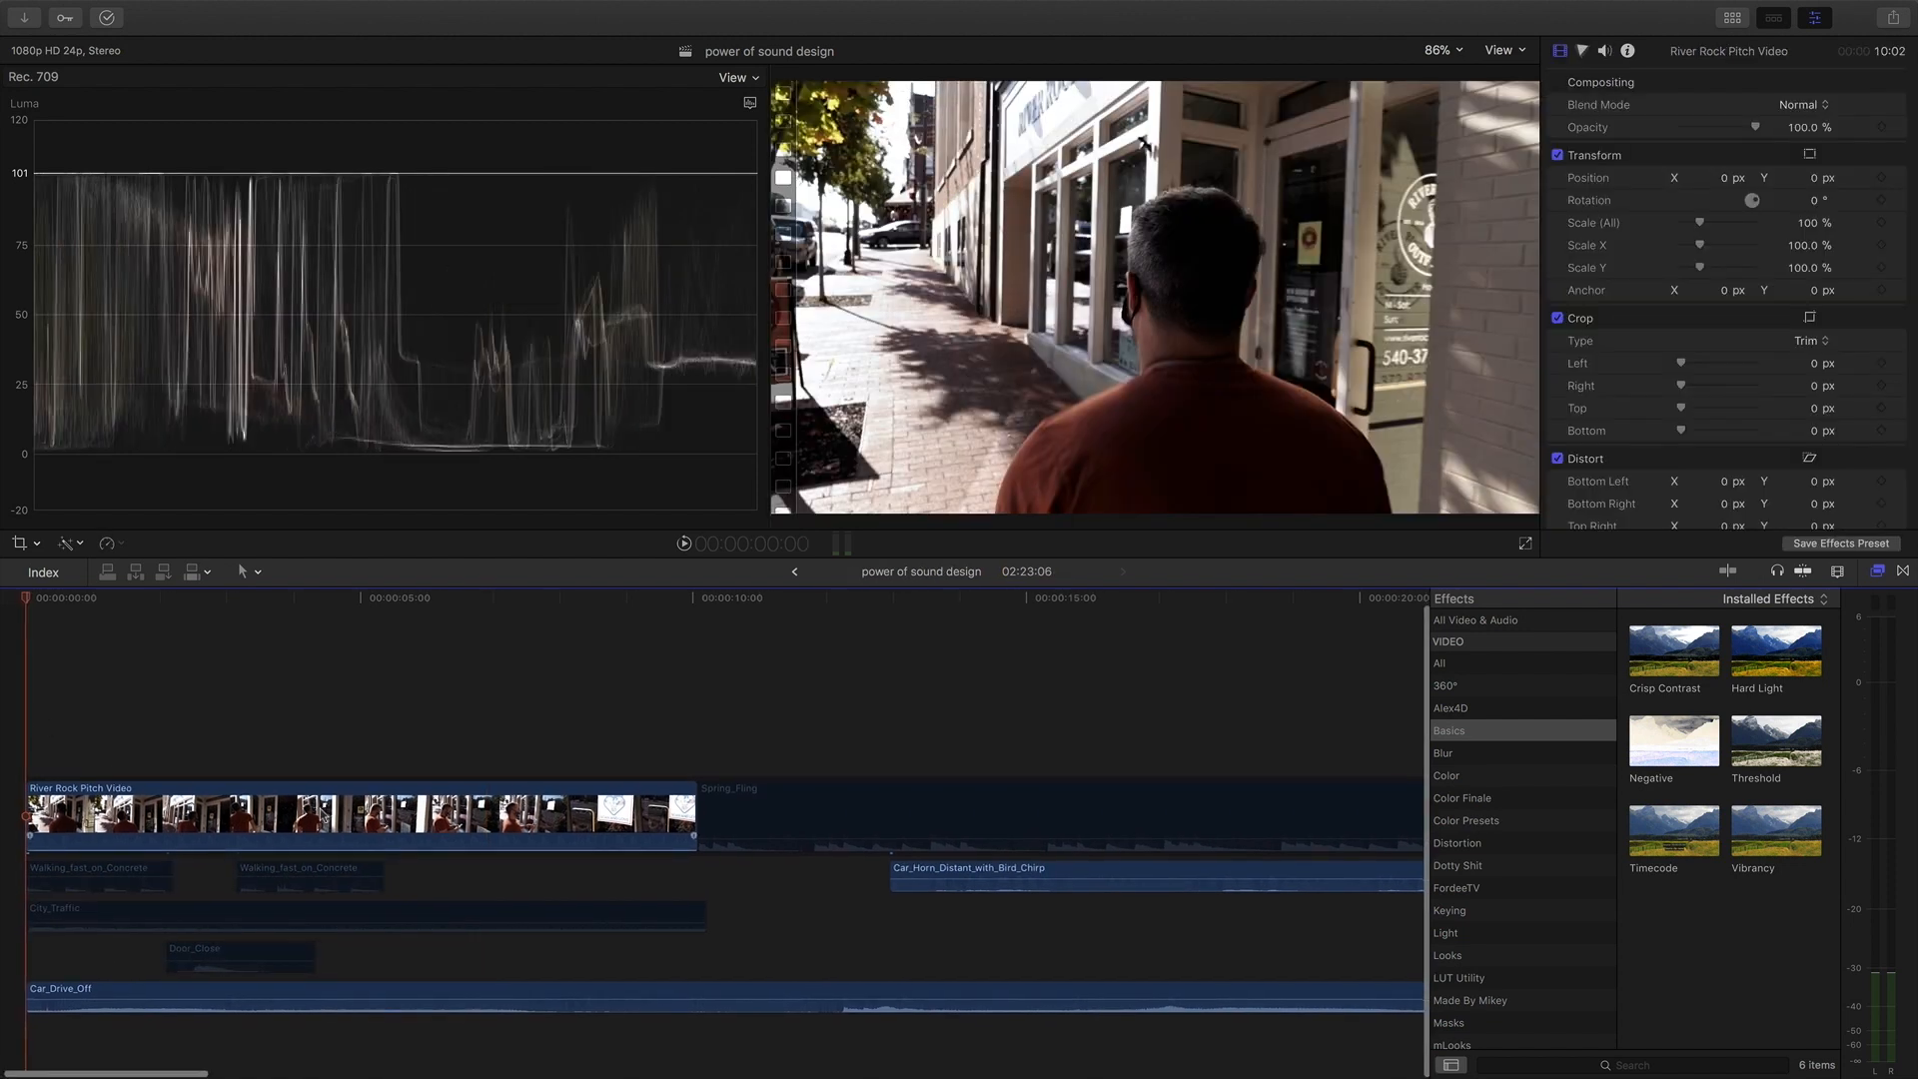
key("space")
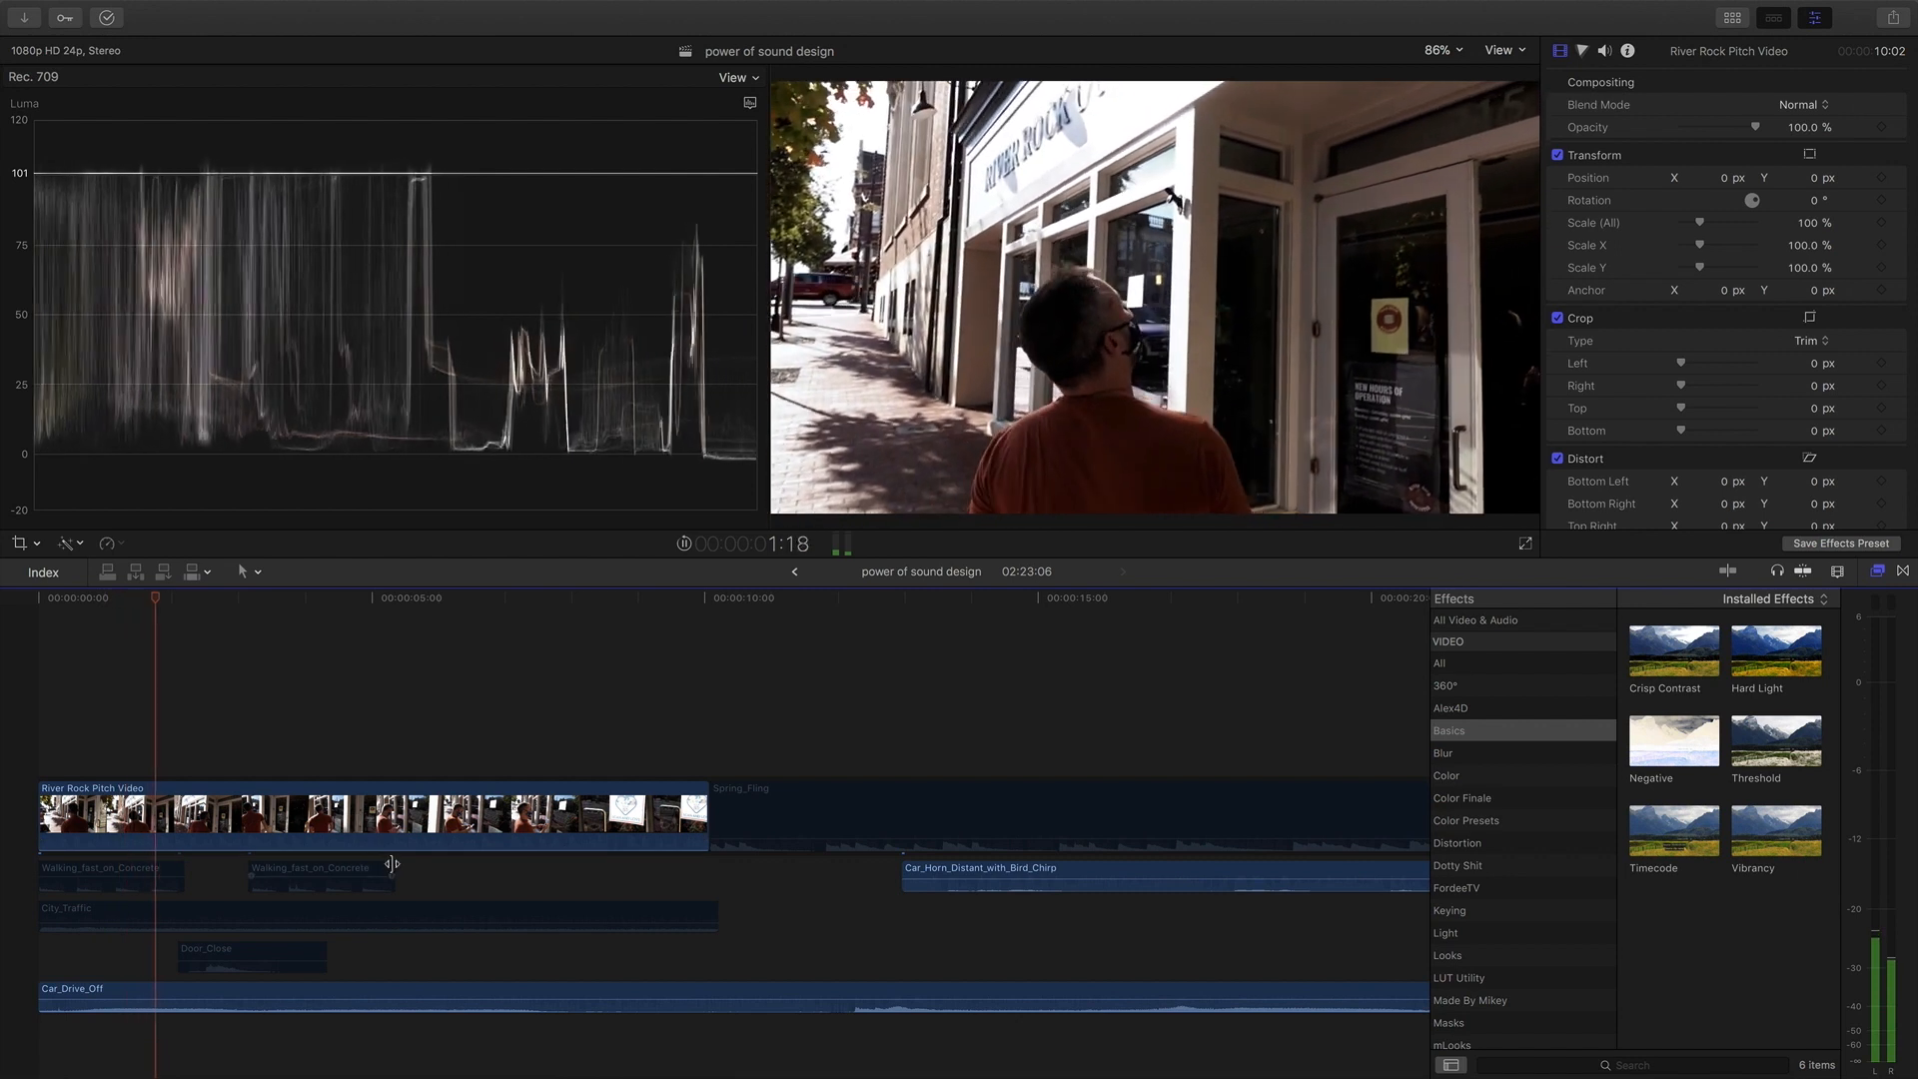
key("XF86AudioRaiseVolume")
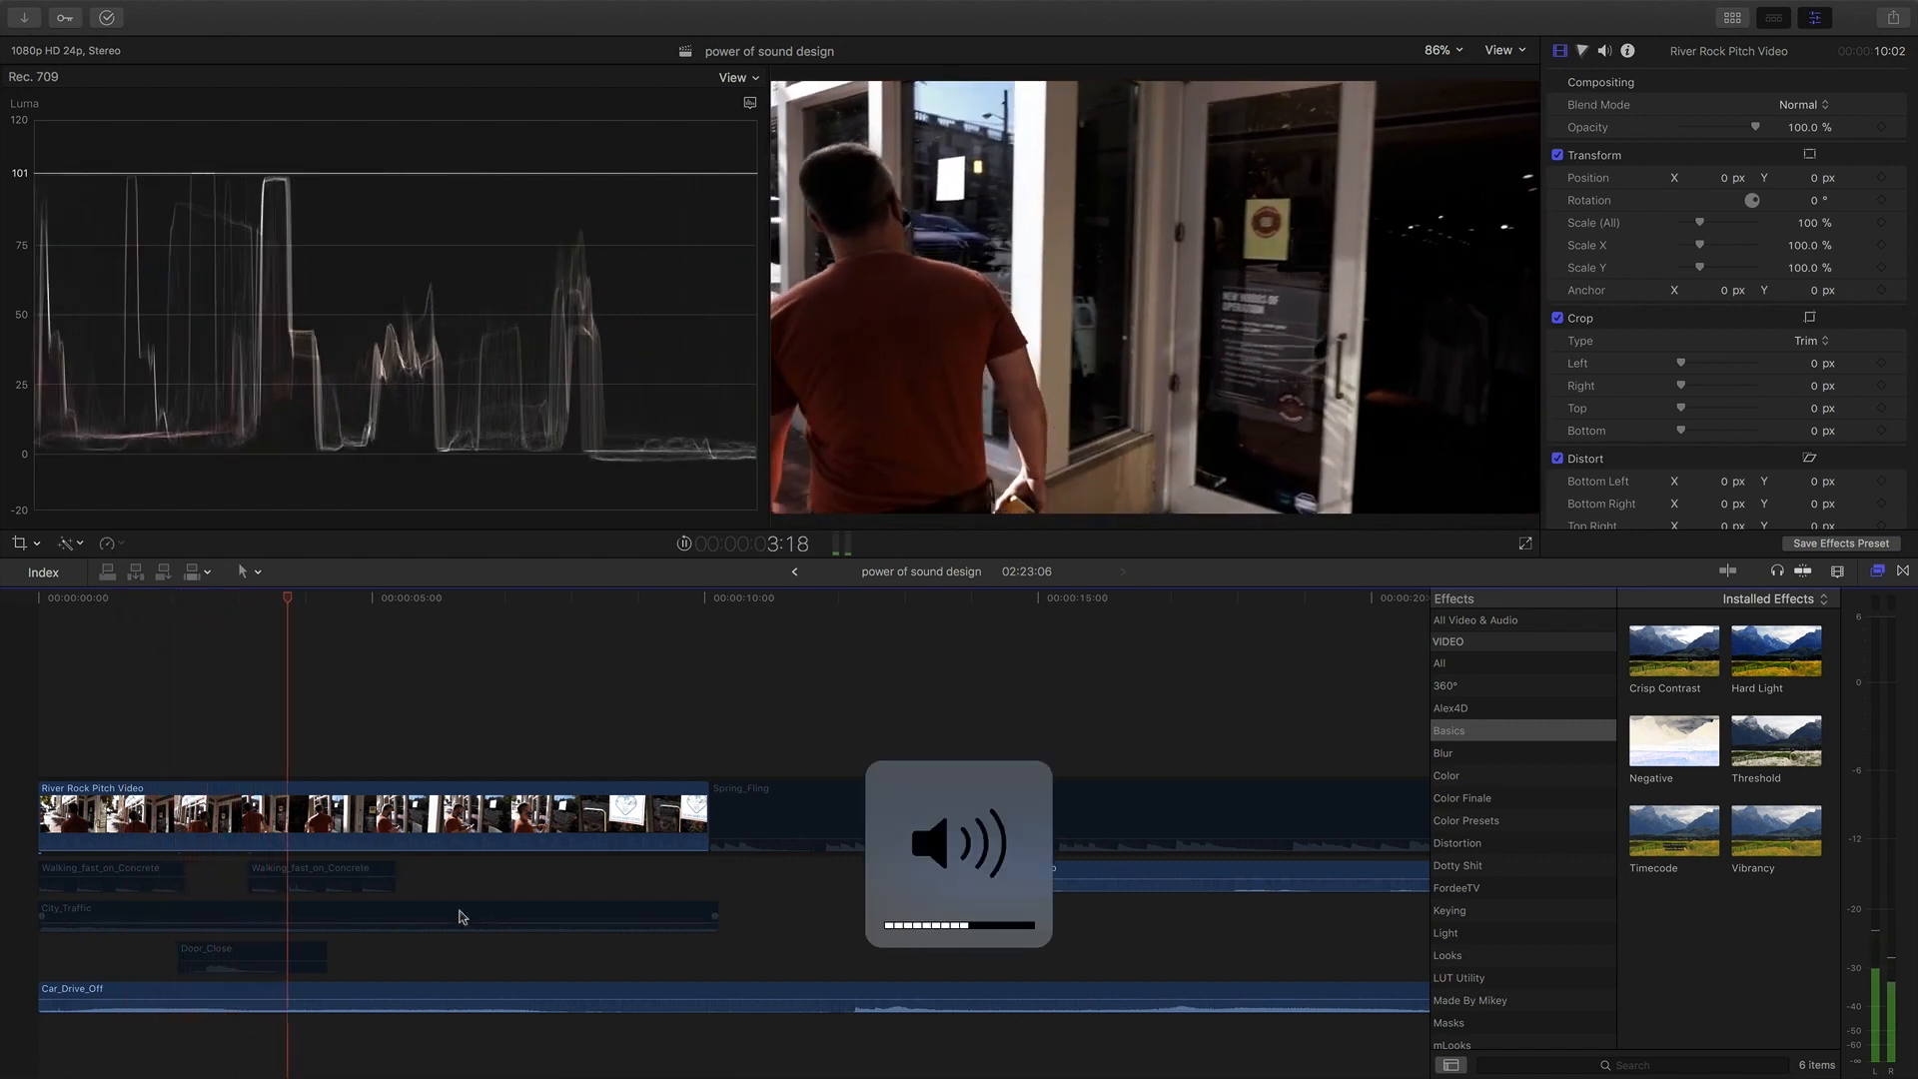
scroll(462, 917, "right", 2)
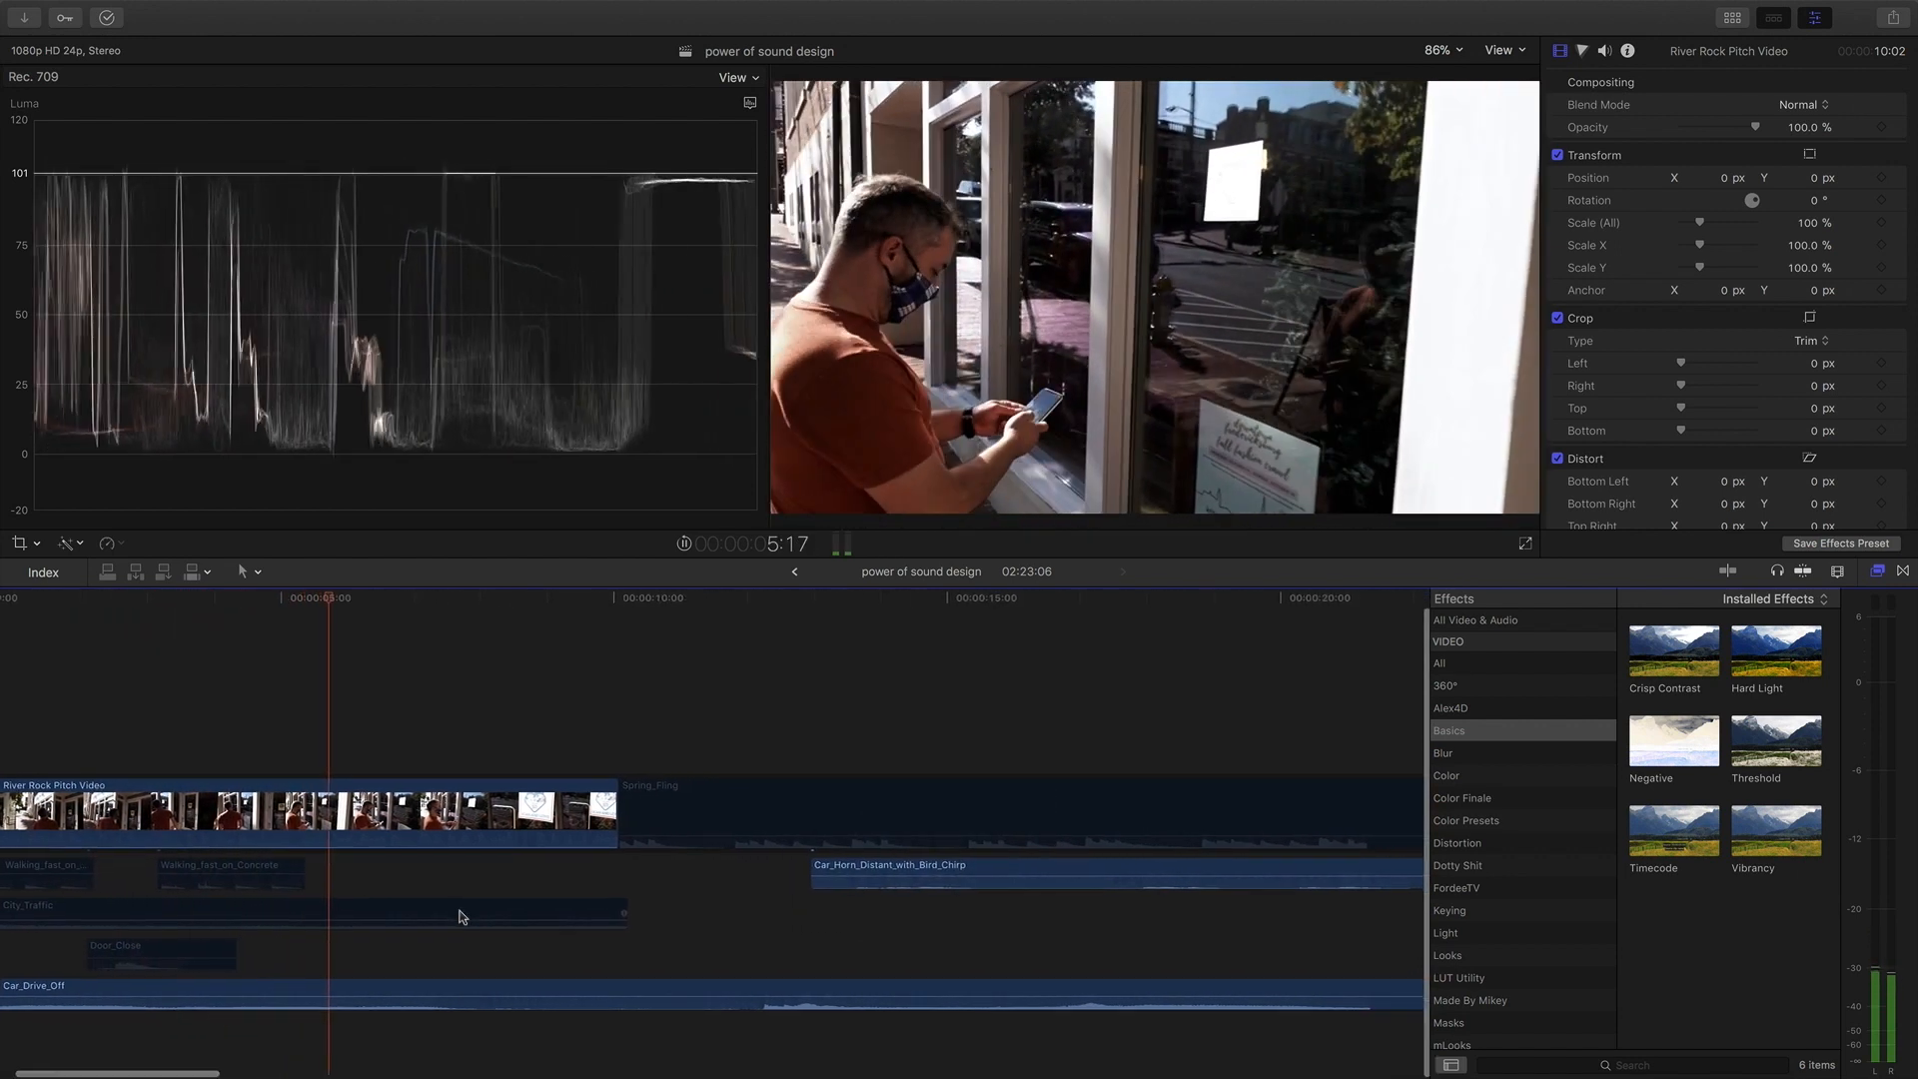
key("space")
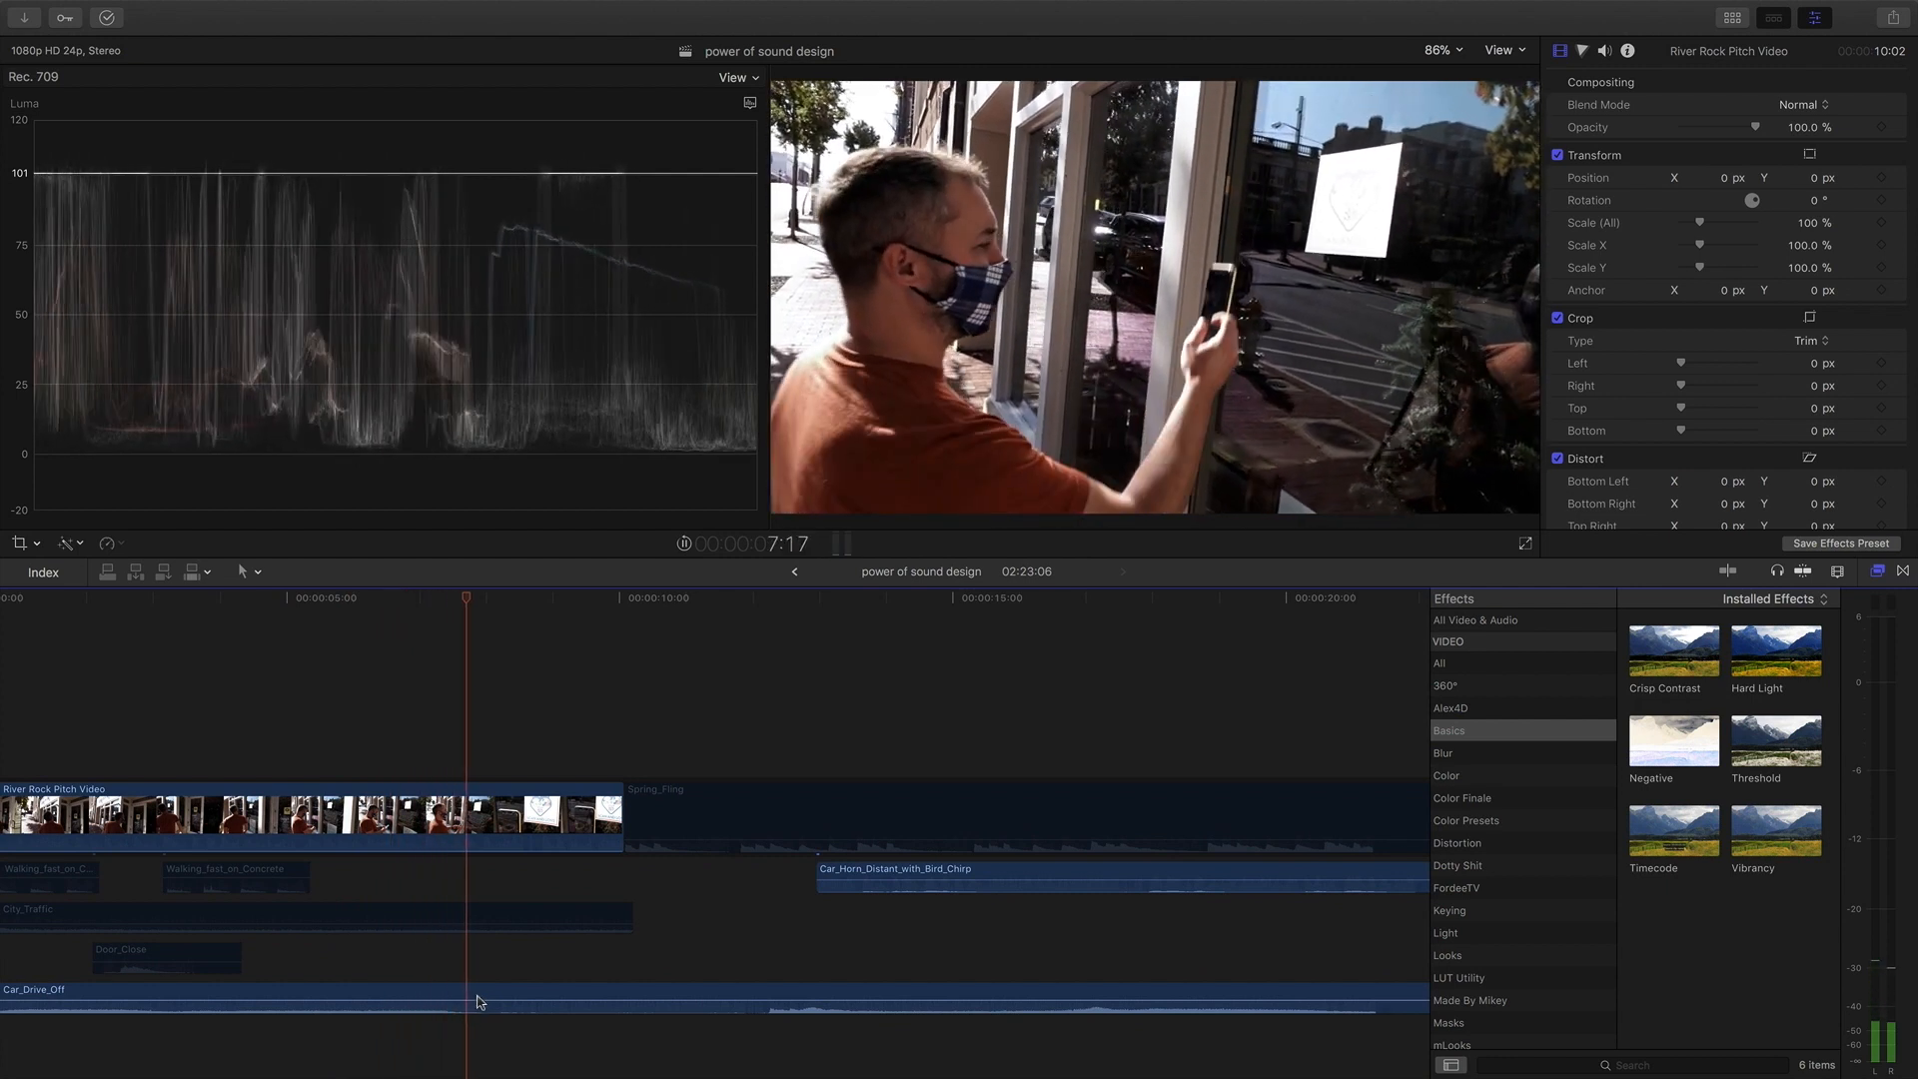
Split Car_Drive_Off at about 7:20 and play its second part from about the 12-second mark.
key("b")
left_click(478, 999)
key("a")
left_click(772, 890)
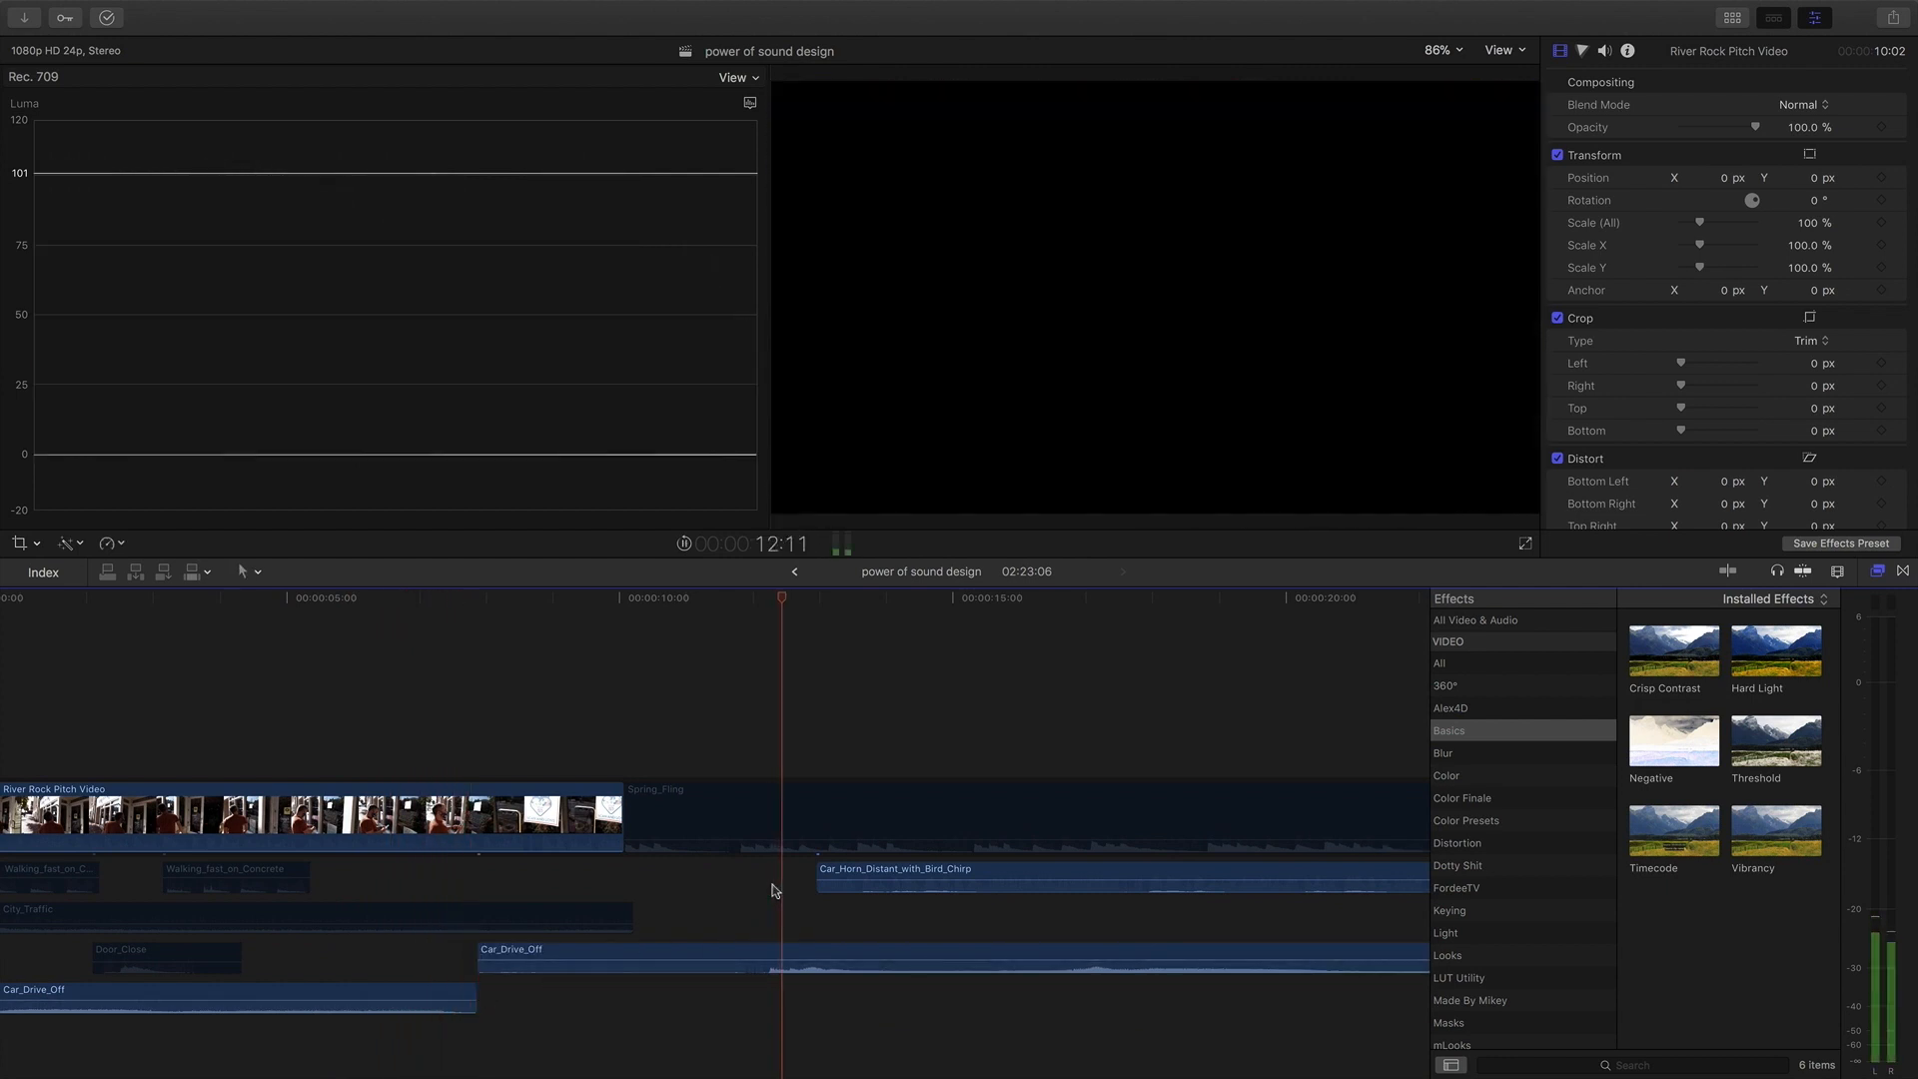
Trim the start of the second Car_Drive_Off piece to about the 12-second mark and delete the first piece.
key("space")
left_click(489, 957)
left_click_drag(509, 947, 772, 954)
left_click(416, 996)
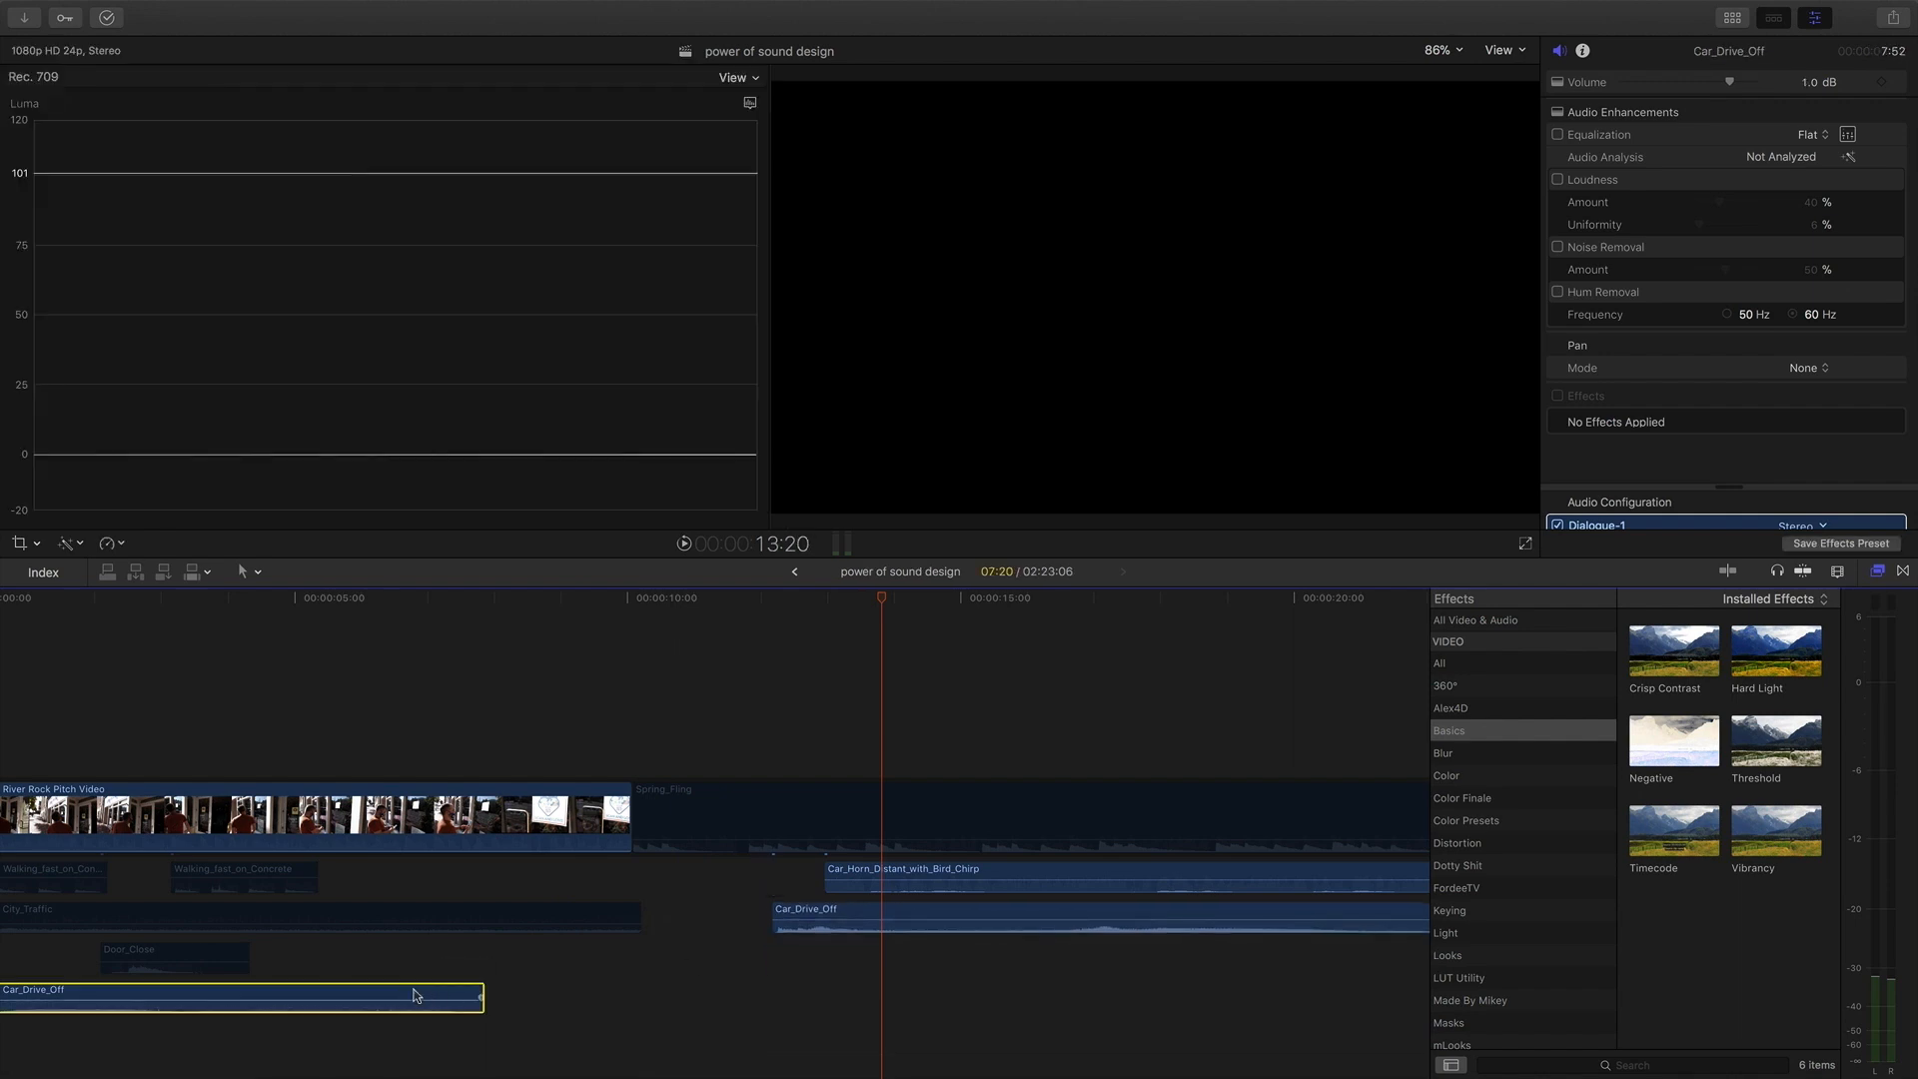
key("Delete")
Move the trimmed Car_Drive_Off clip so that it starts directly after Door_Close.
scroll(416, 993, "left", 2)
left_click_drag(876, 919, 197, 1003)
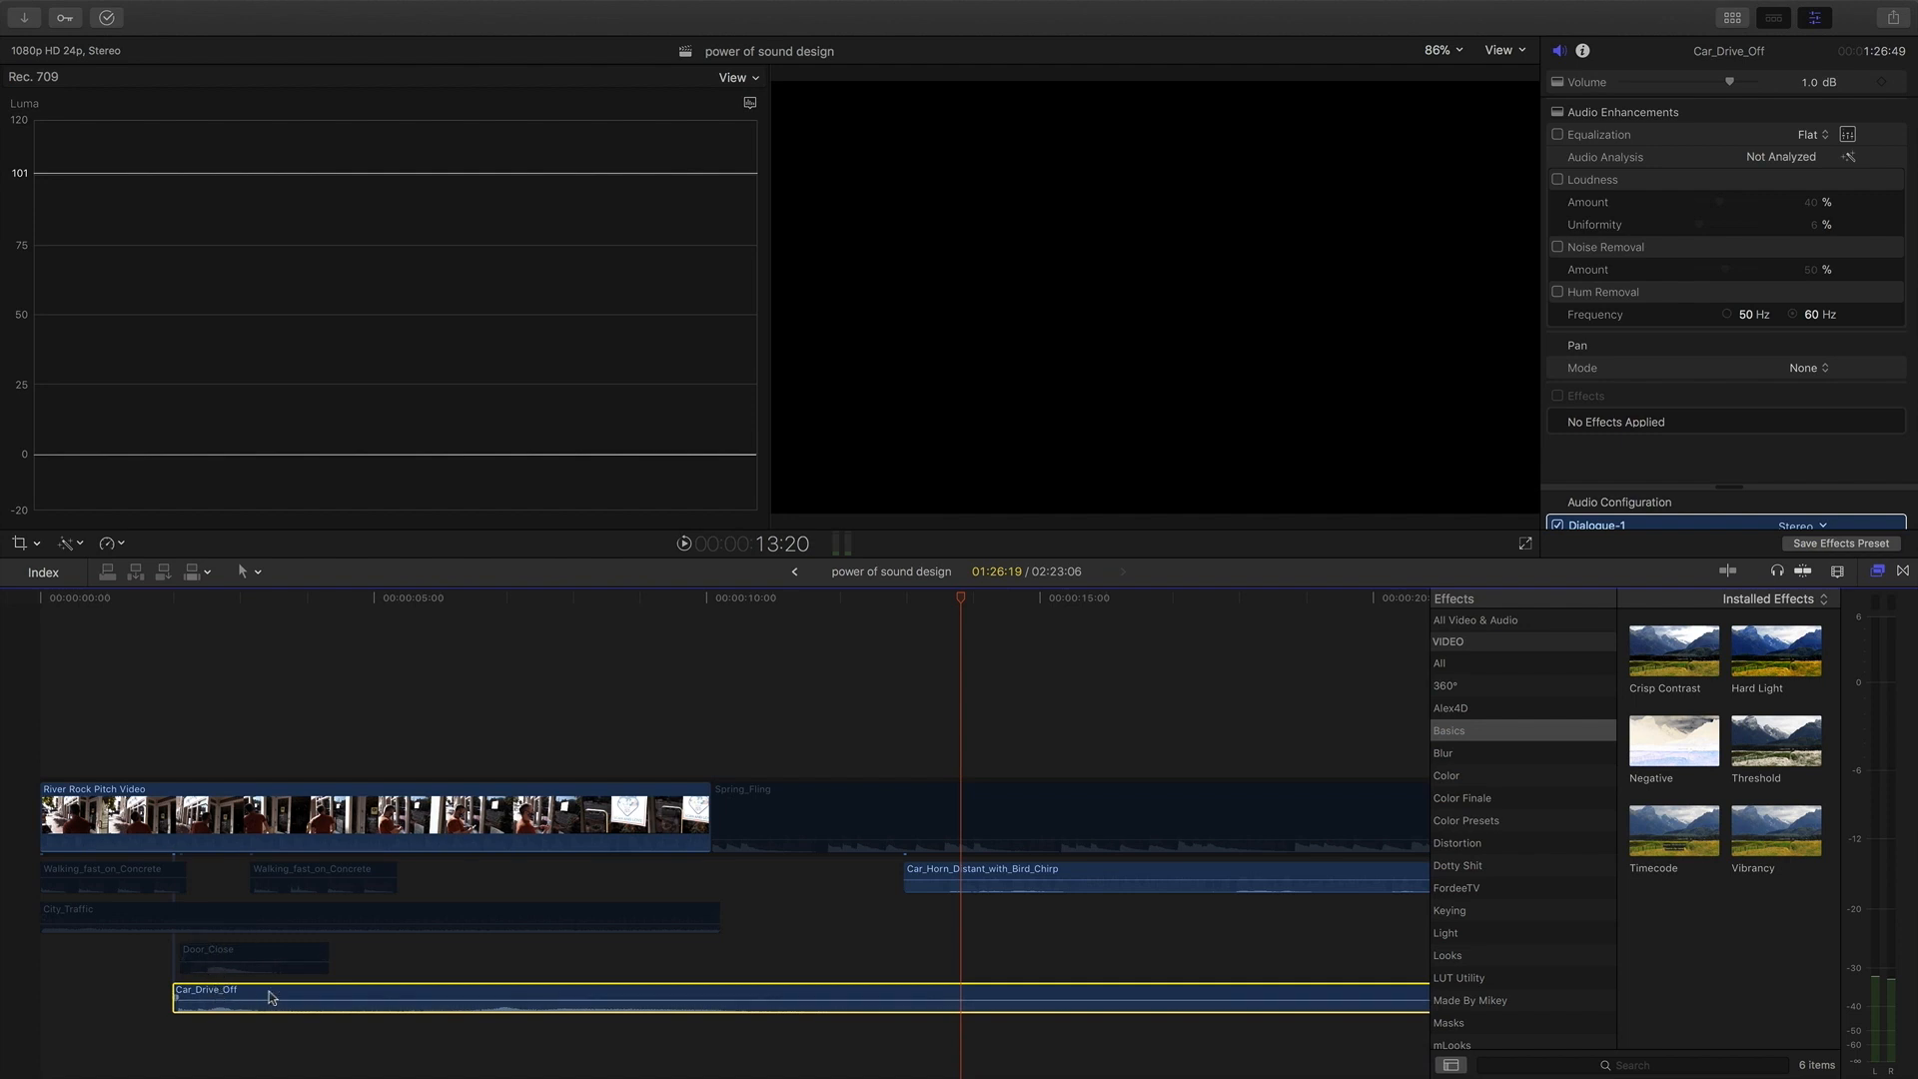
left_click_drag(269, 997, 426, 997)
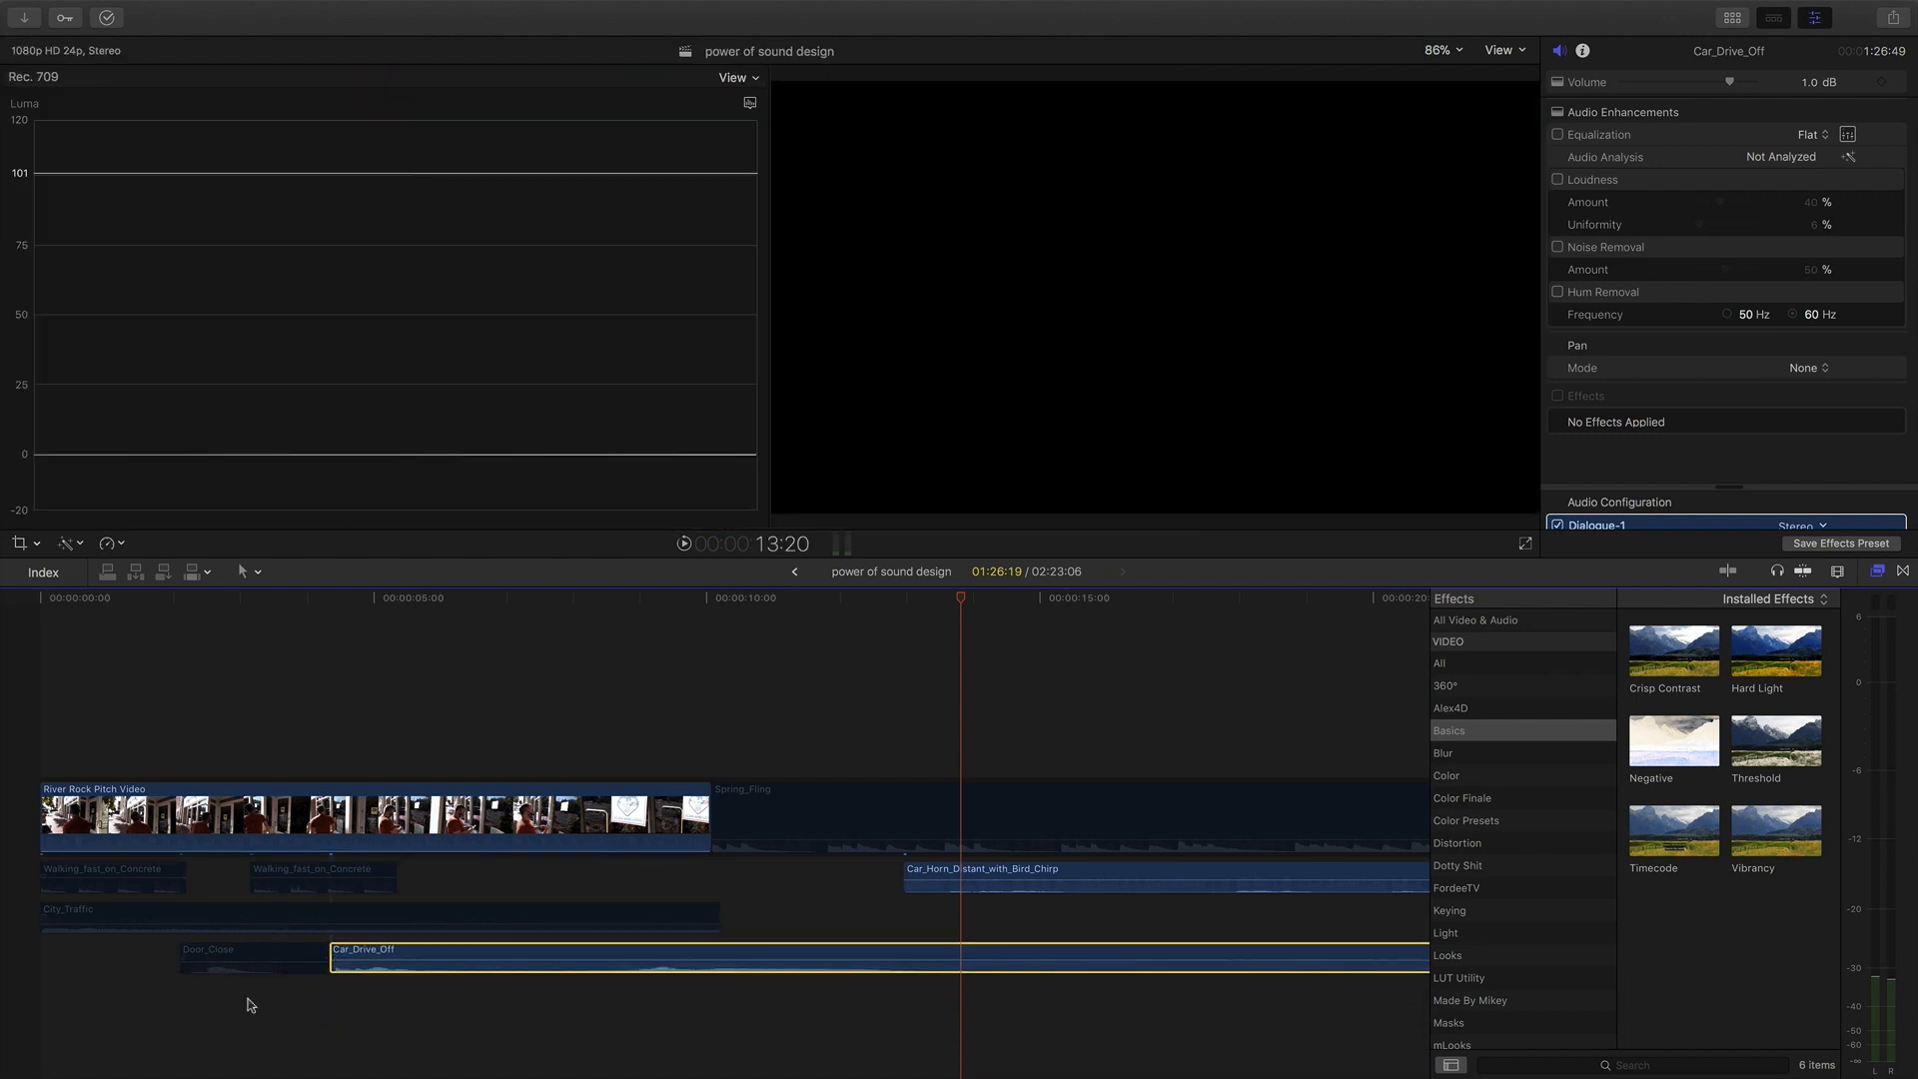
Re-enable the Walking_fast_on_Concrete, City_Traffic and Door_Close clips and play the edit from about the 2-second mark.
left_click_drag(249, 1004, 100, 891)
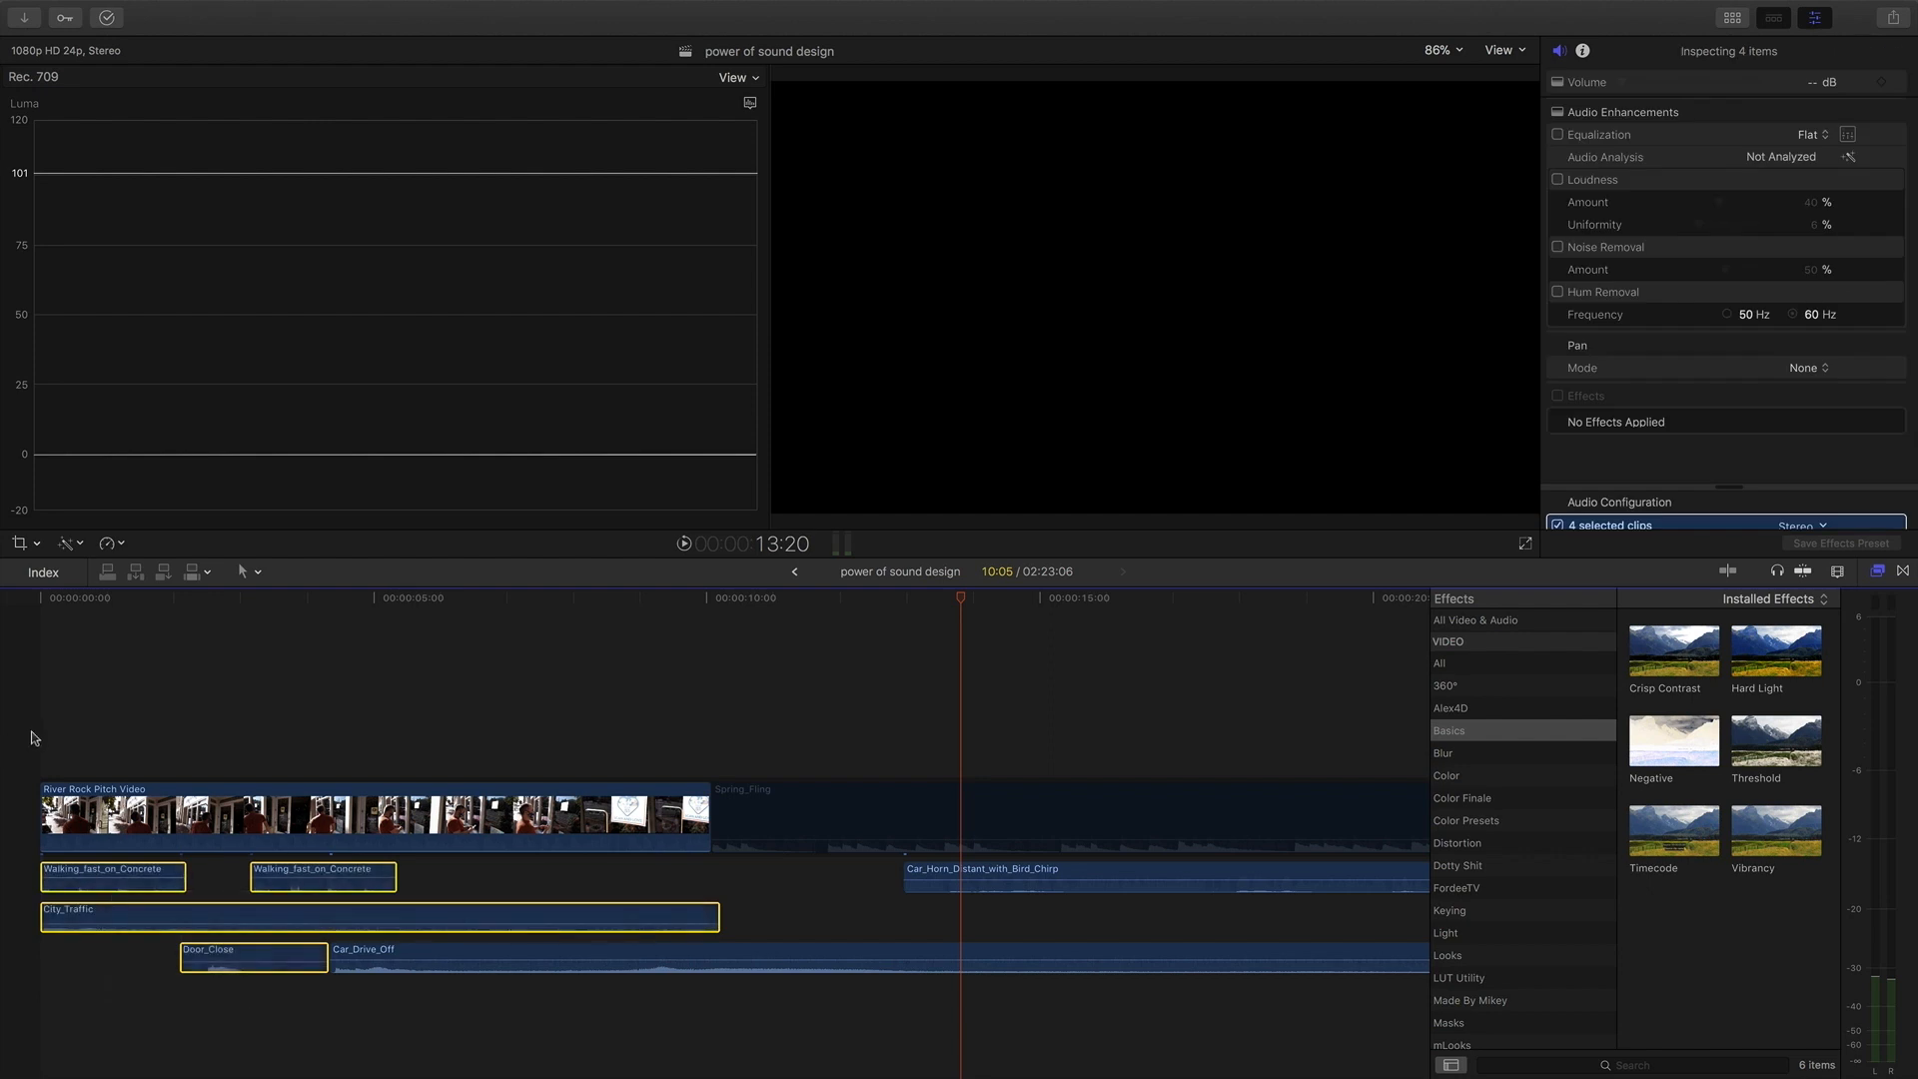
left_click(220, 957)
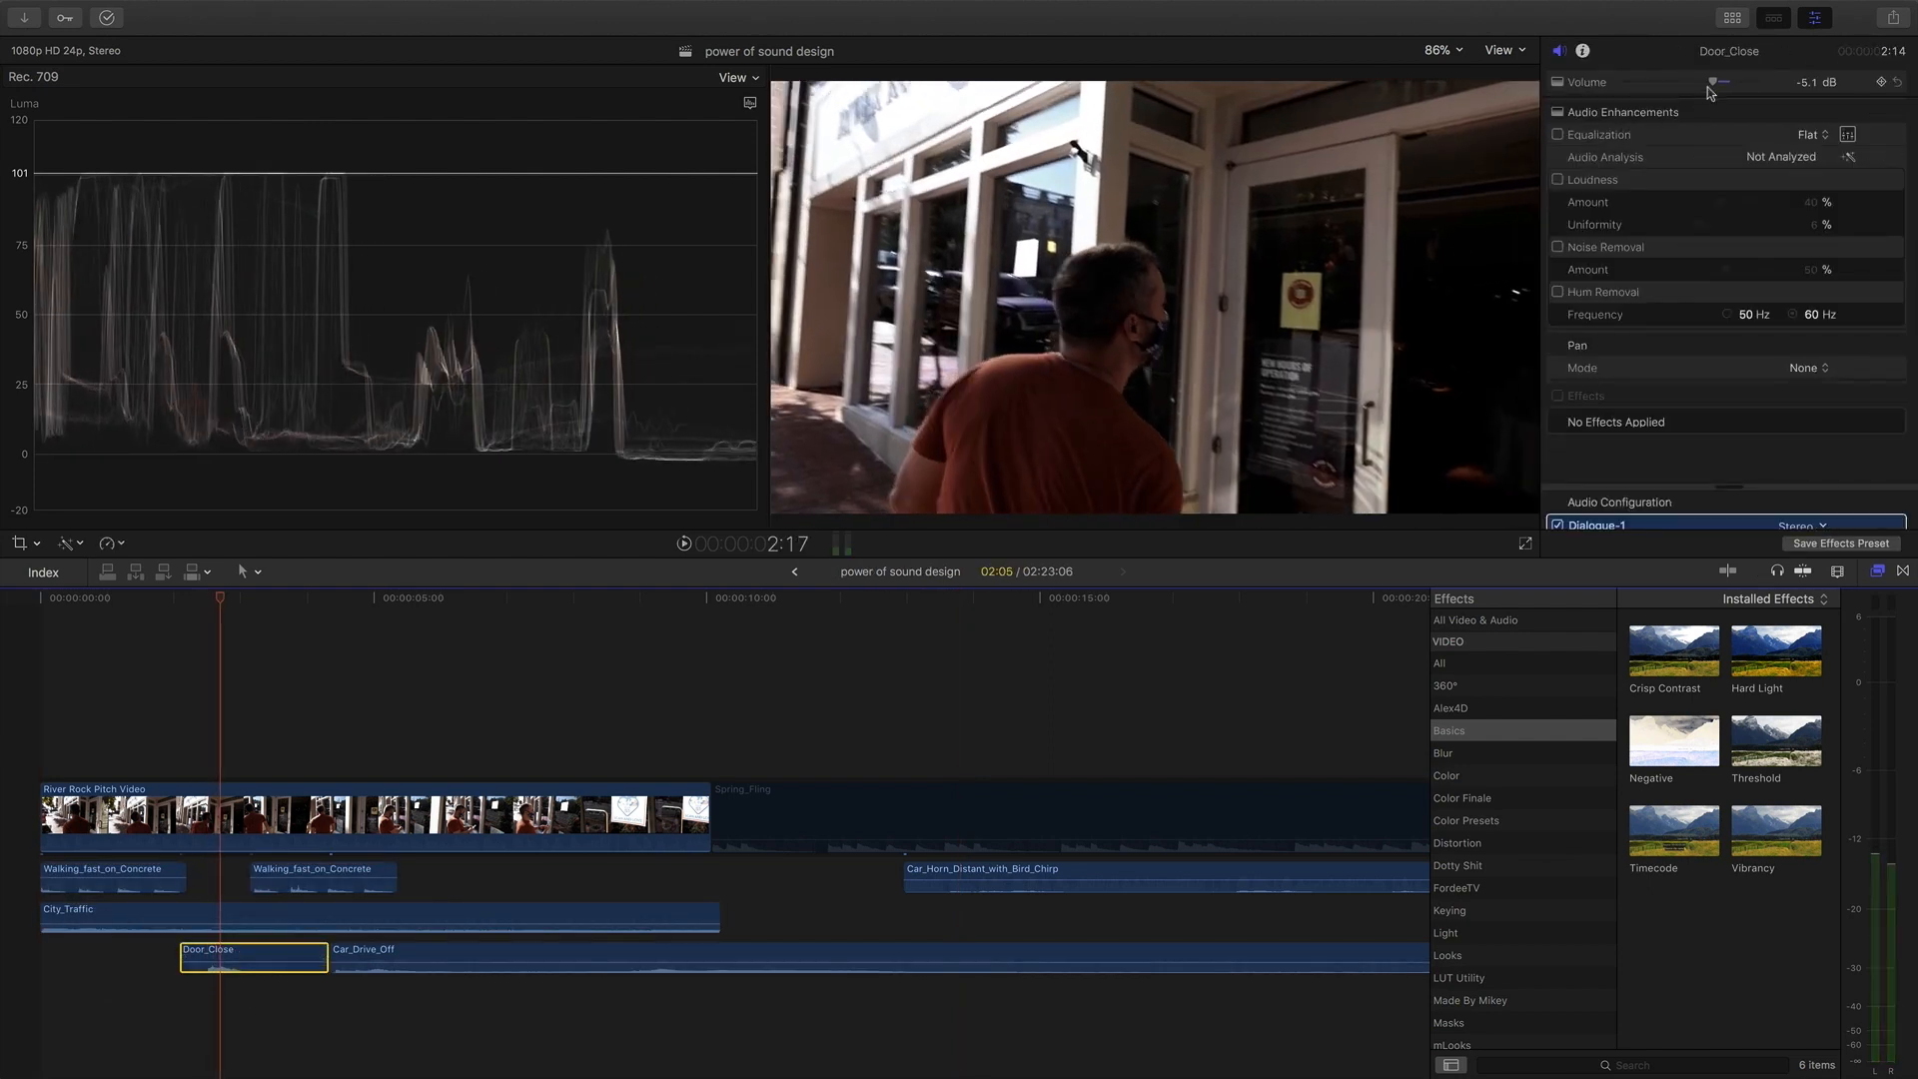
left_click(184, 683)
key("space")
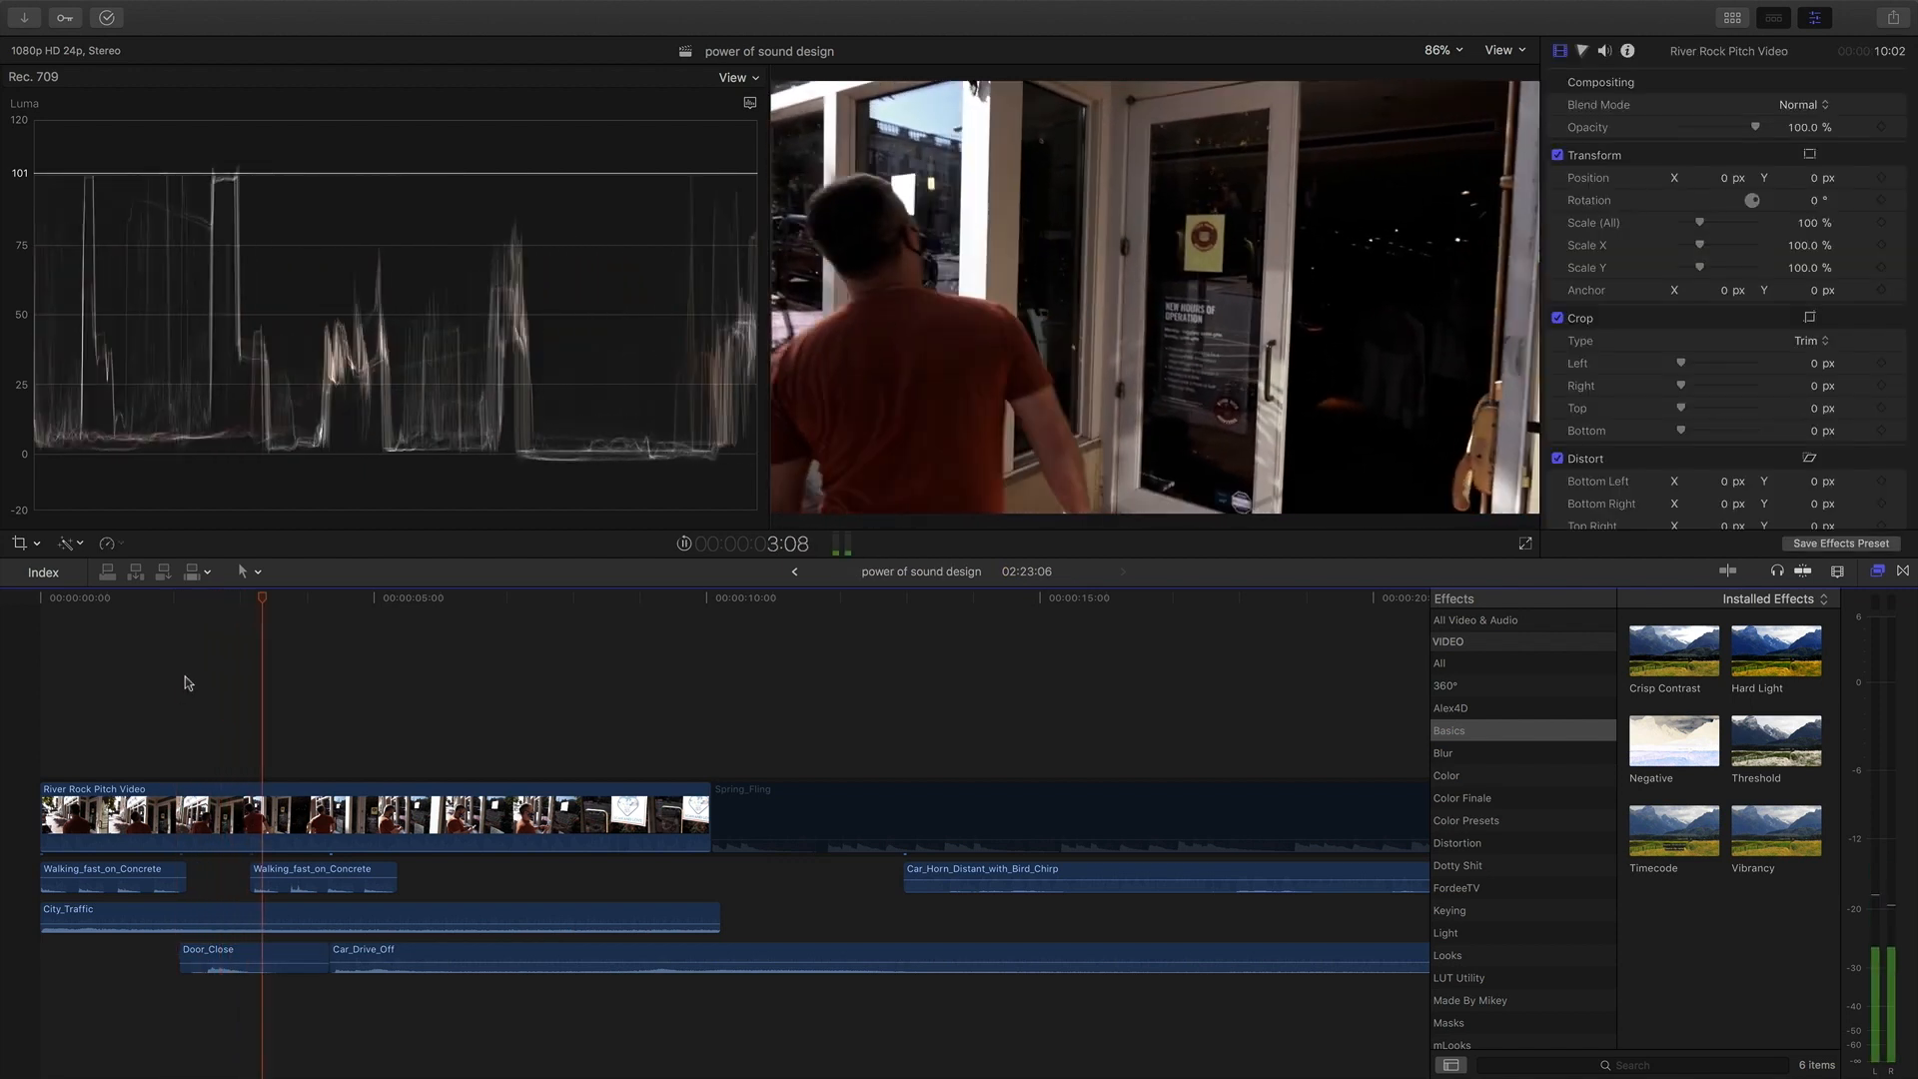
scroll(264, 729, "right", 2)
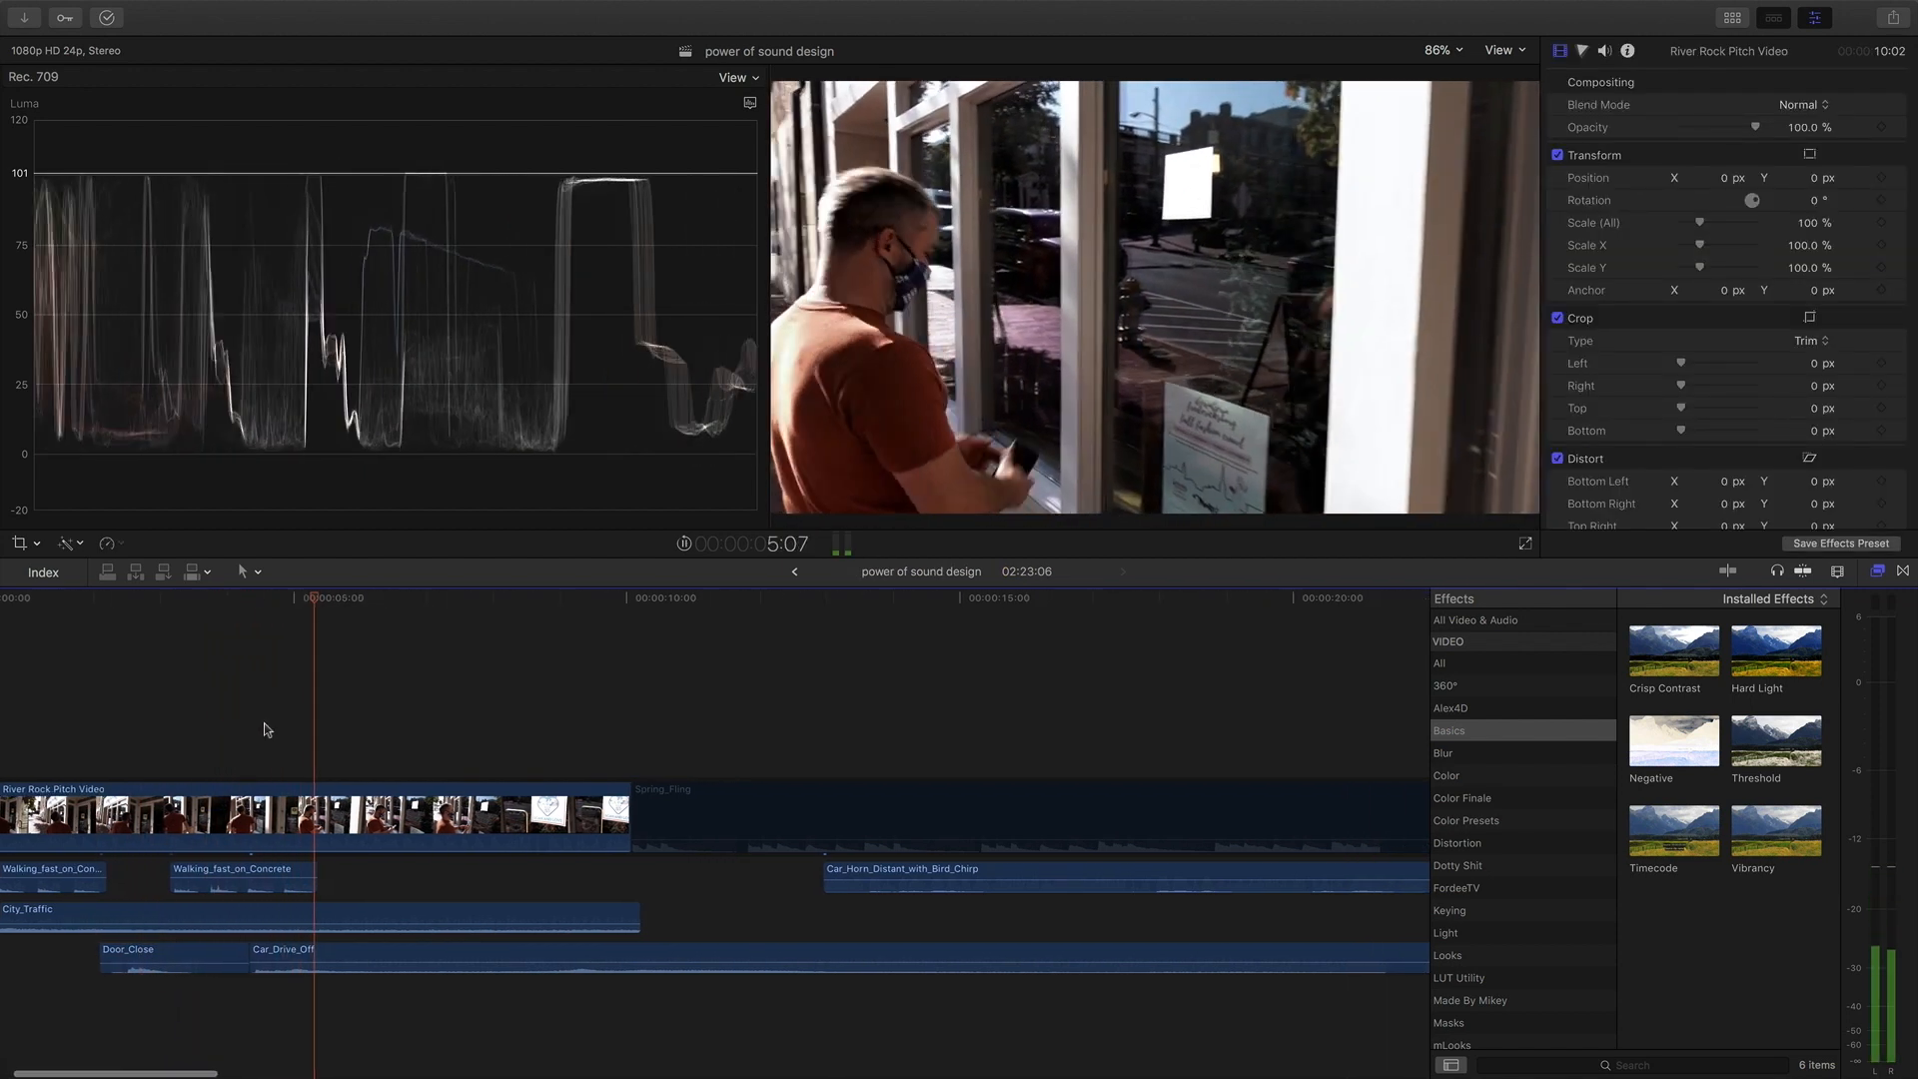
scroll(308, 731, "right", 2)
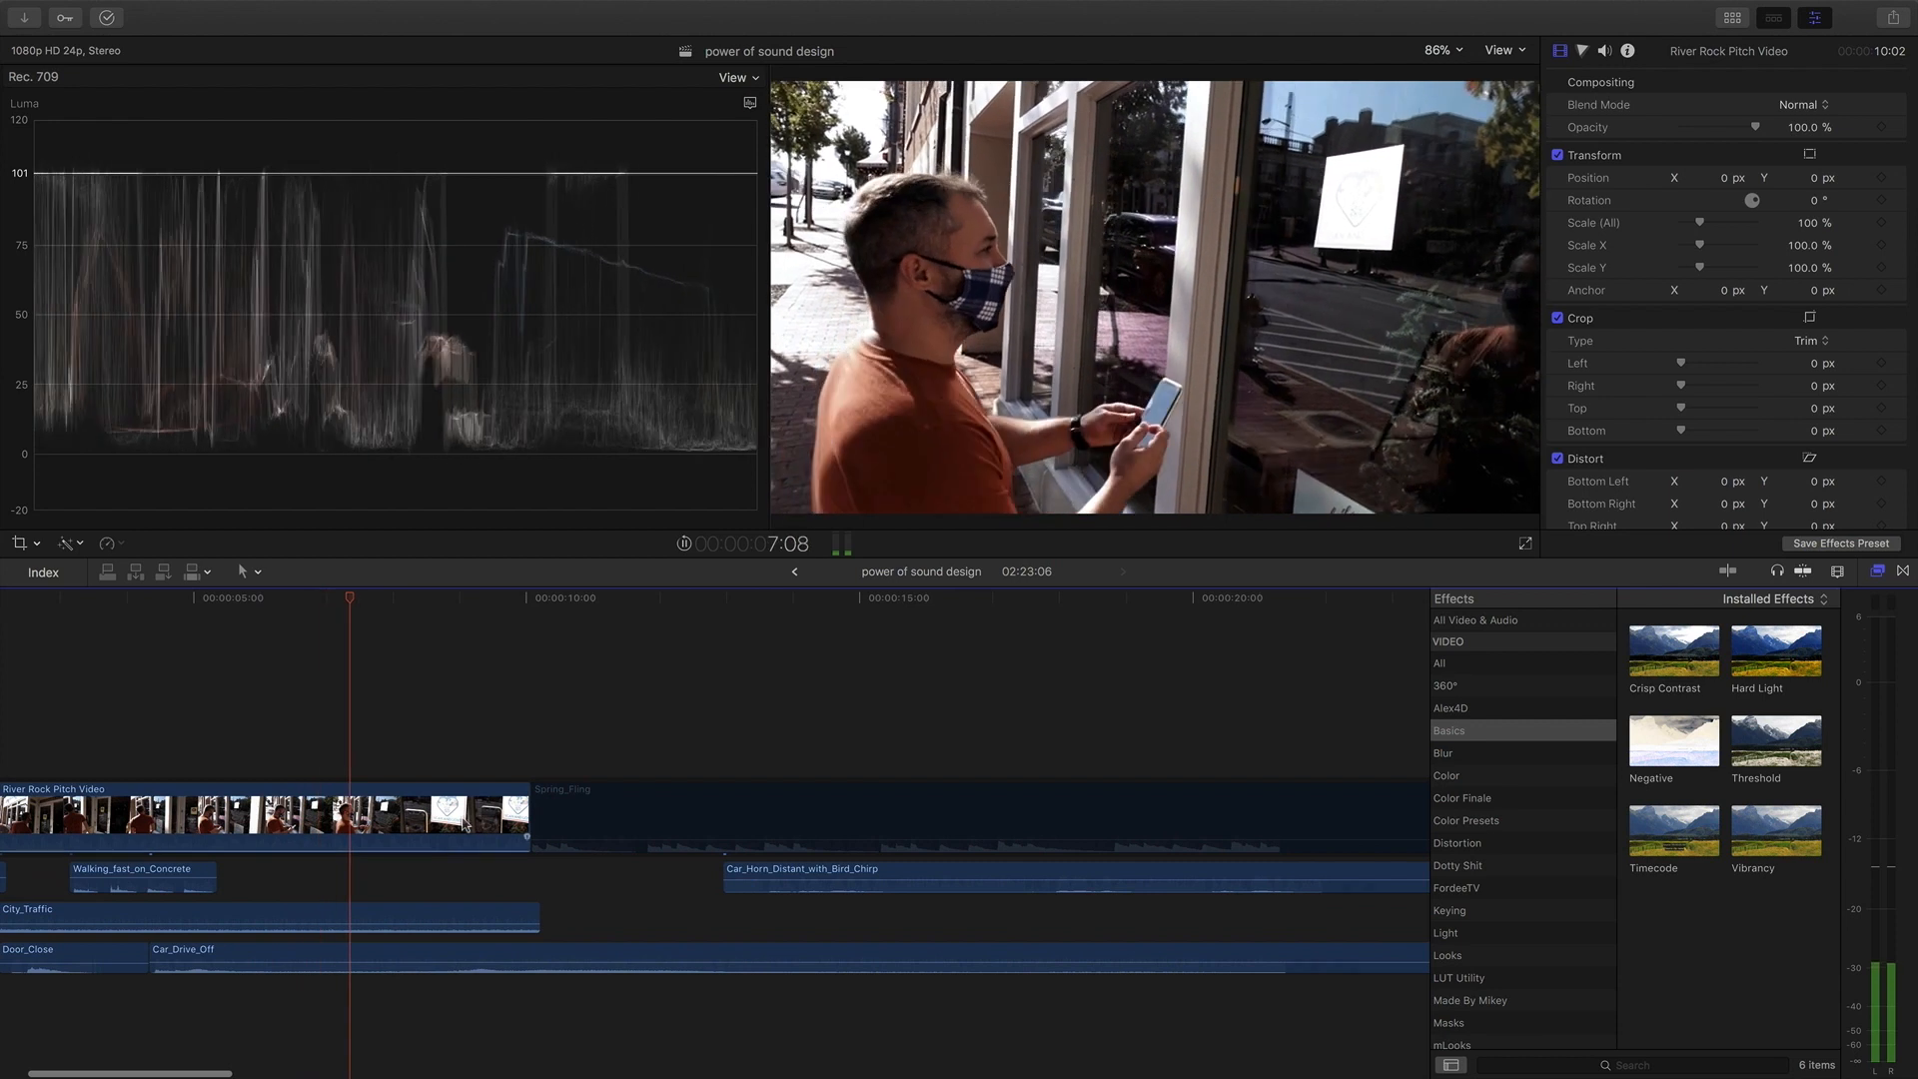
Stop playback at 8:21 and trim the end of Car_Drive_Off to the playhead.
key("space")
left_click(499, 958)
key("alt+]")
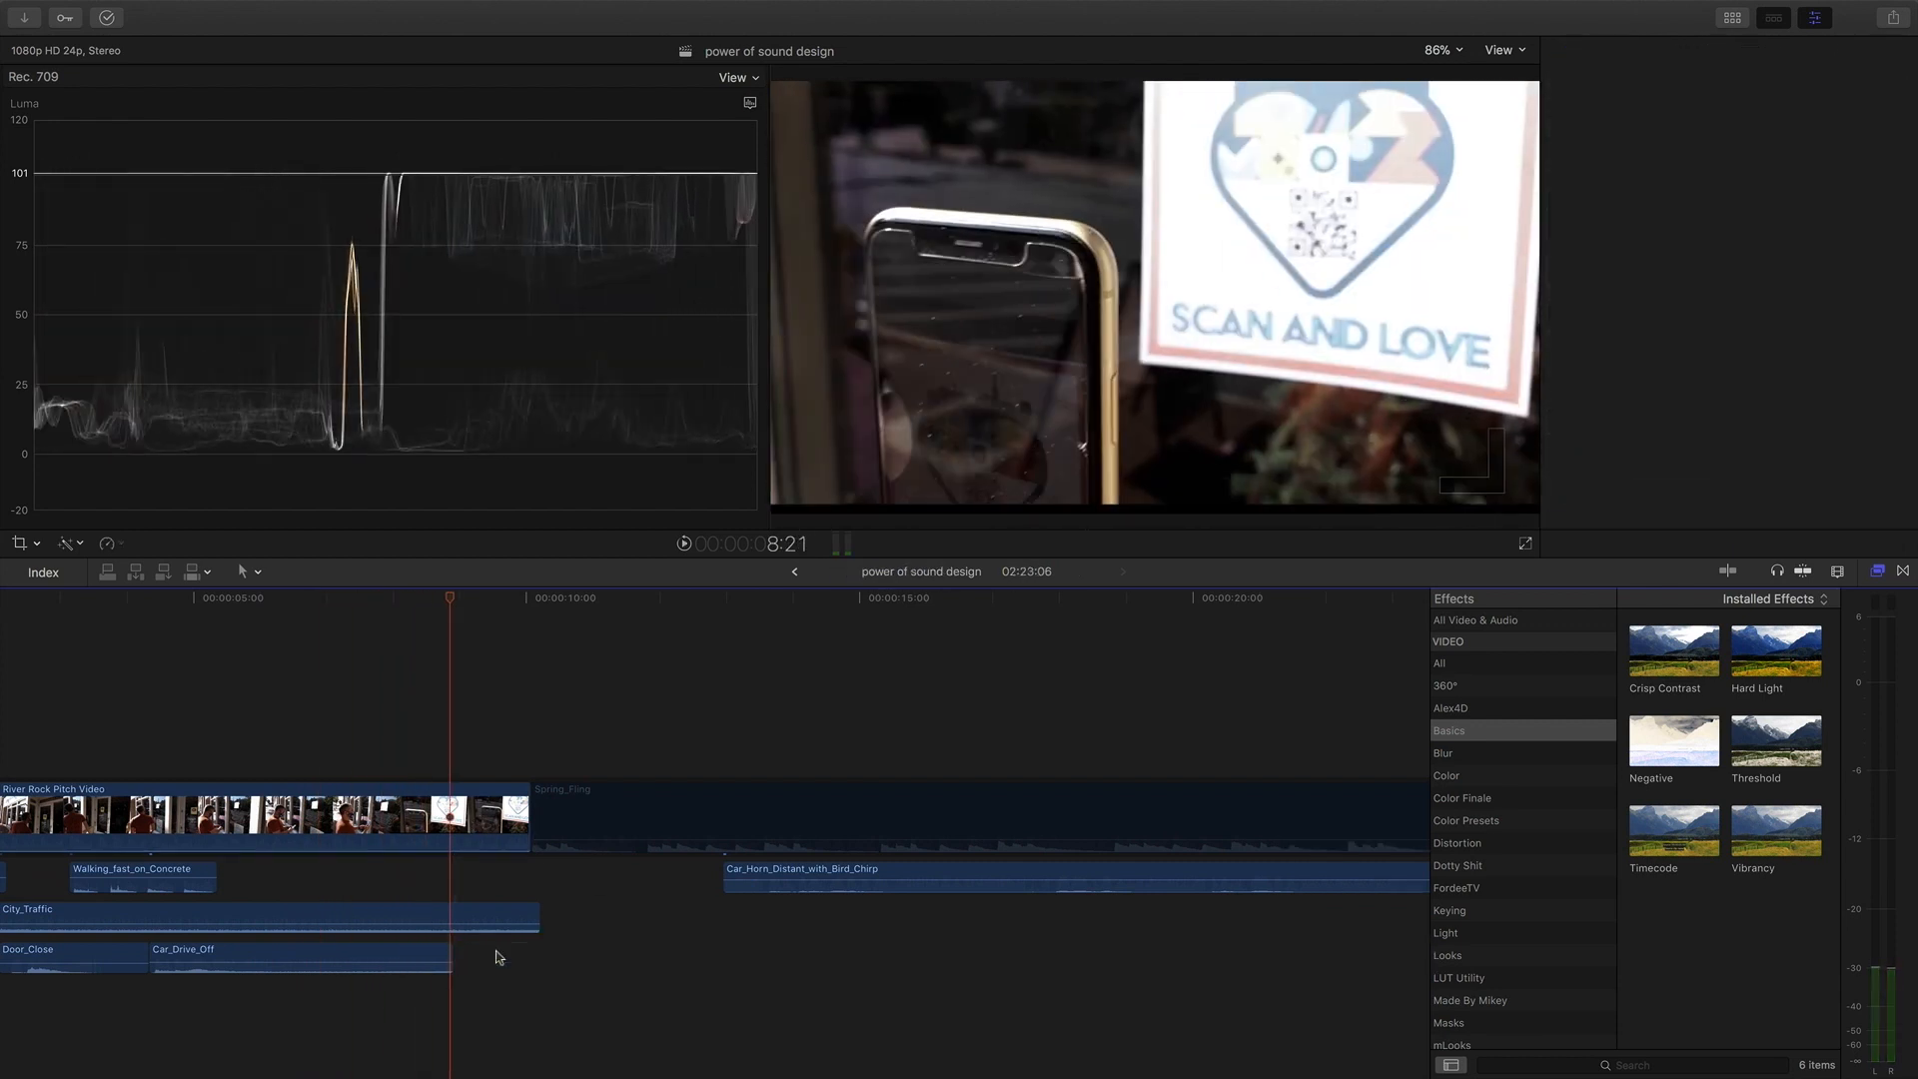
Move Car_Horn_Distant_with_Bird_Chirp to the timeline start beneath the other clips and play the edit.
scroll(699, 899, "left", 4)
left_click_drag(962, 869, 100, 1033)
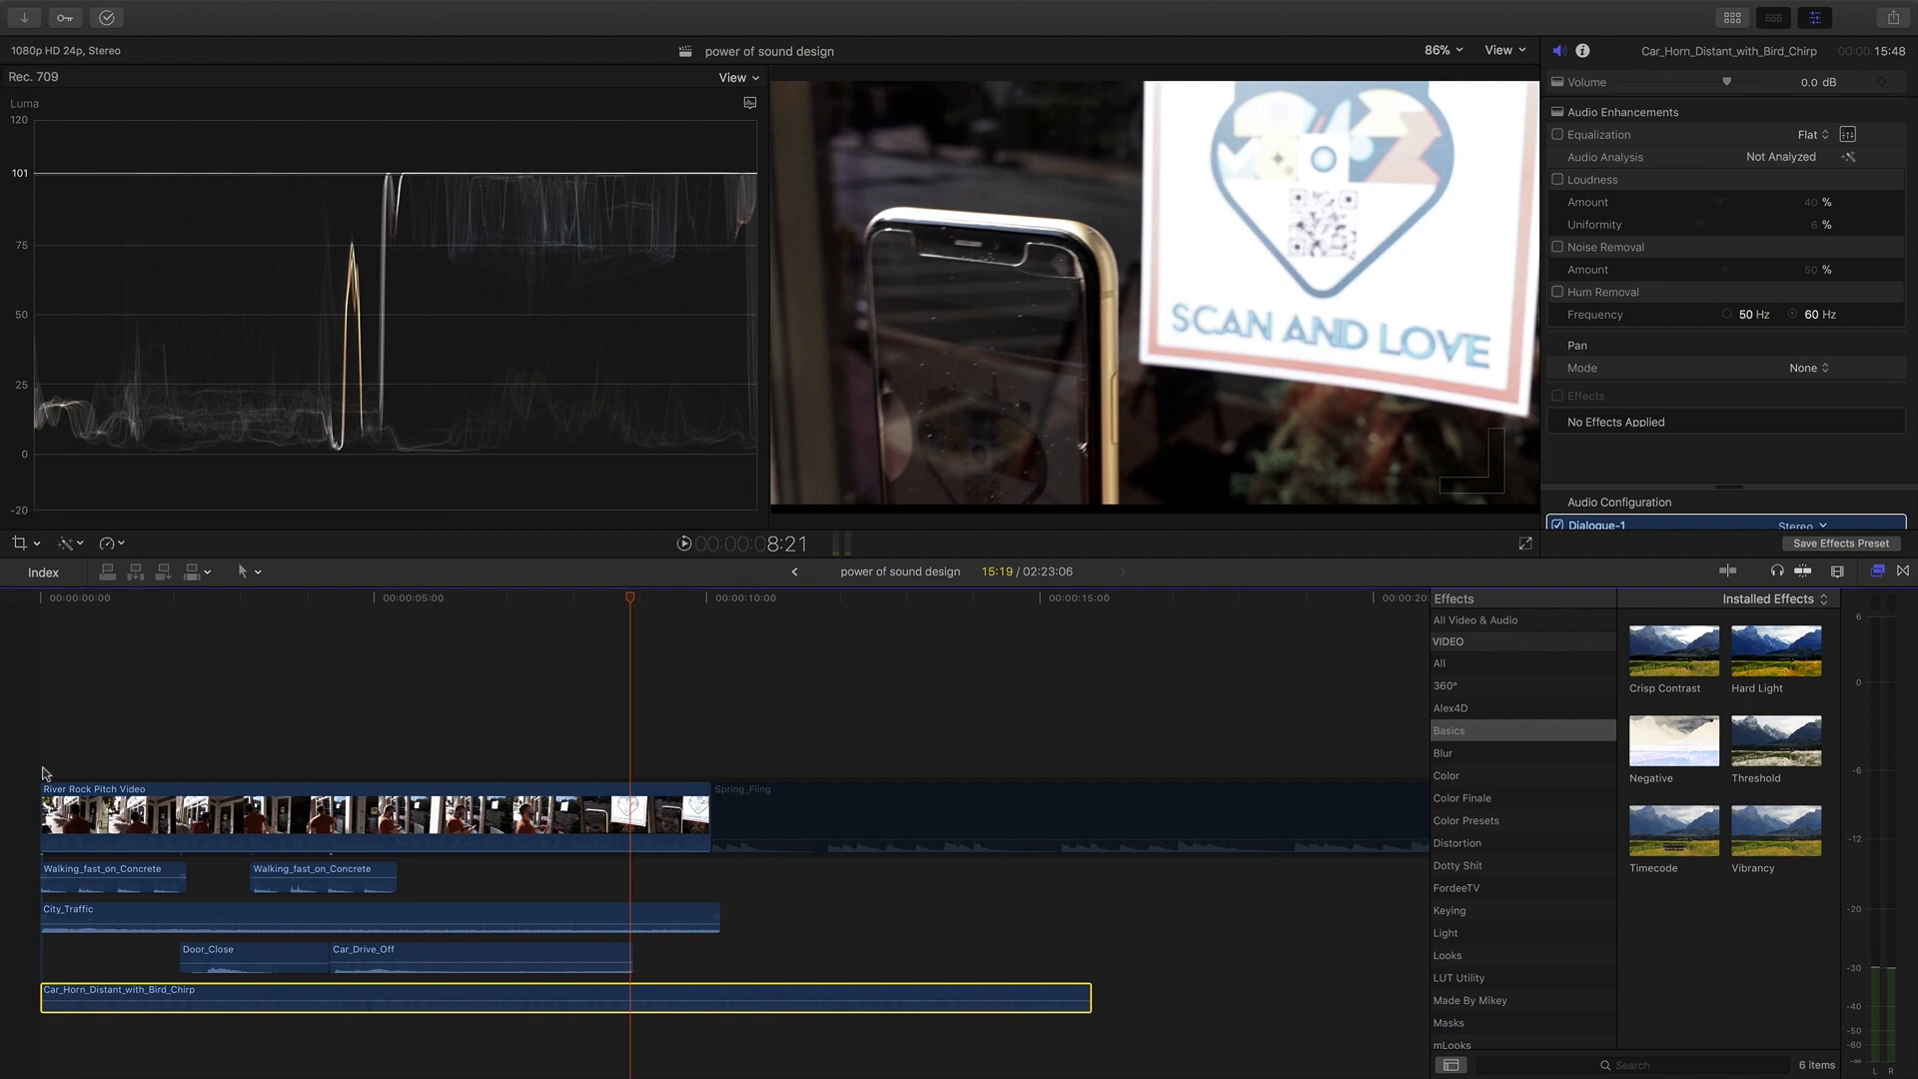
left_click(47, 735)
key("space")
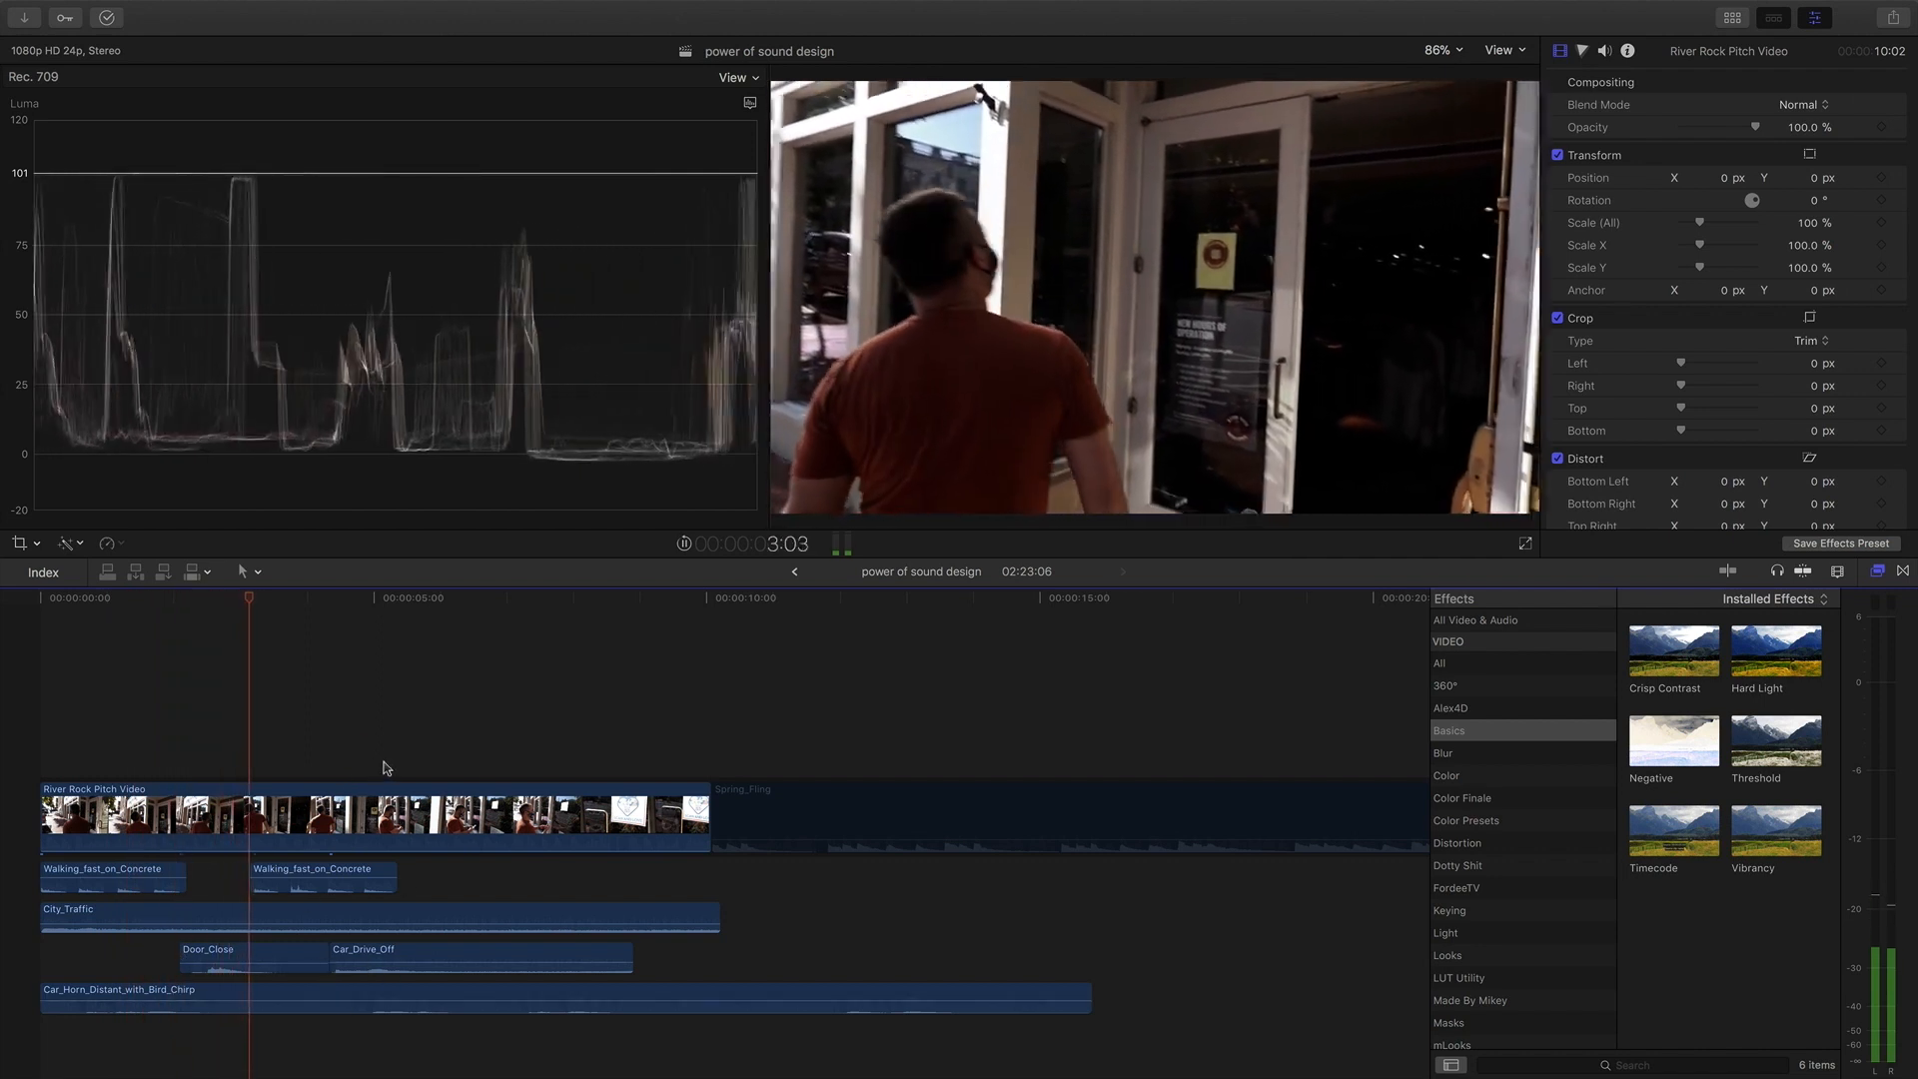
Set Door_Close's volume to -10.8 dB, trim Car_Horn_Distant_with_Bird_Chirp to end just past the video, and replay from the start.
left_click(229, 957)
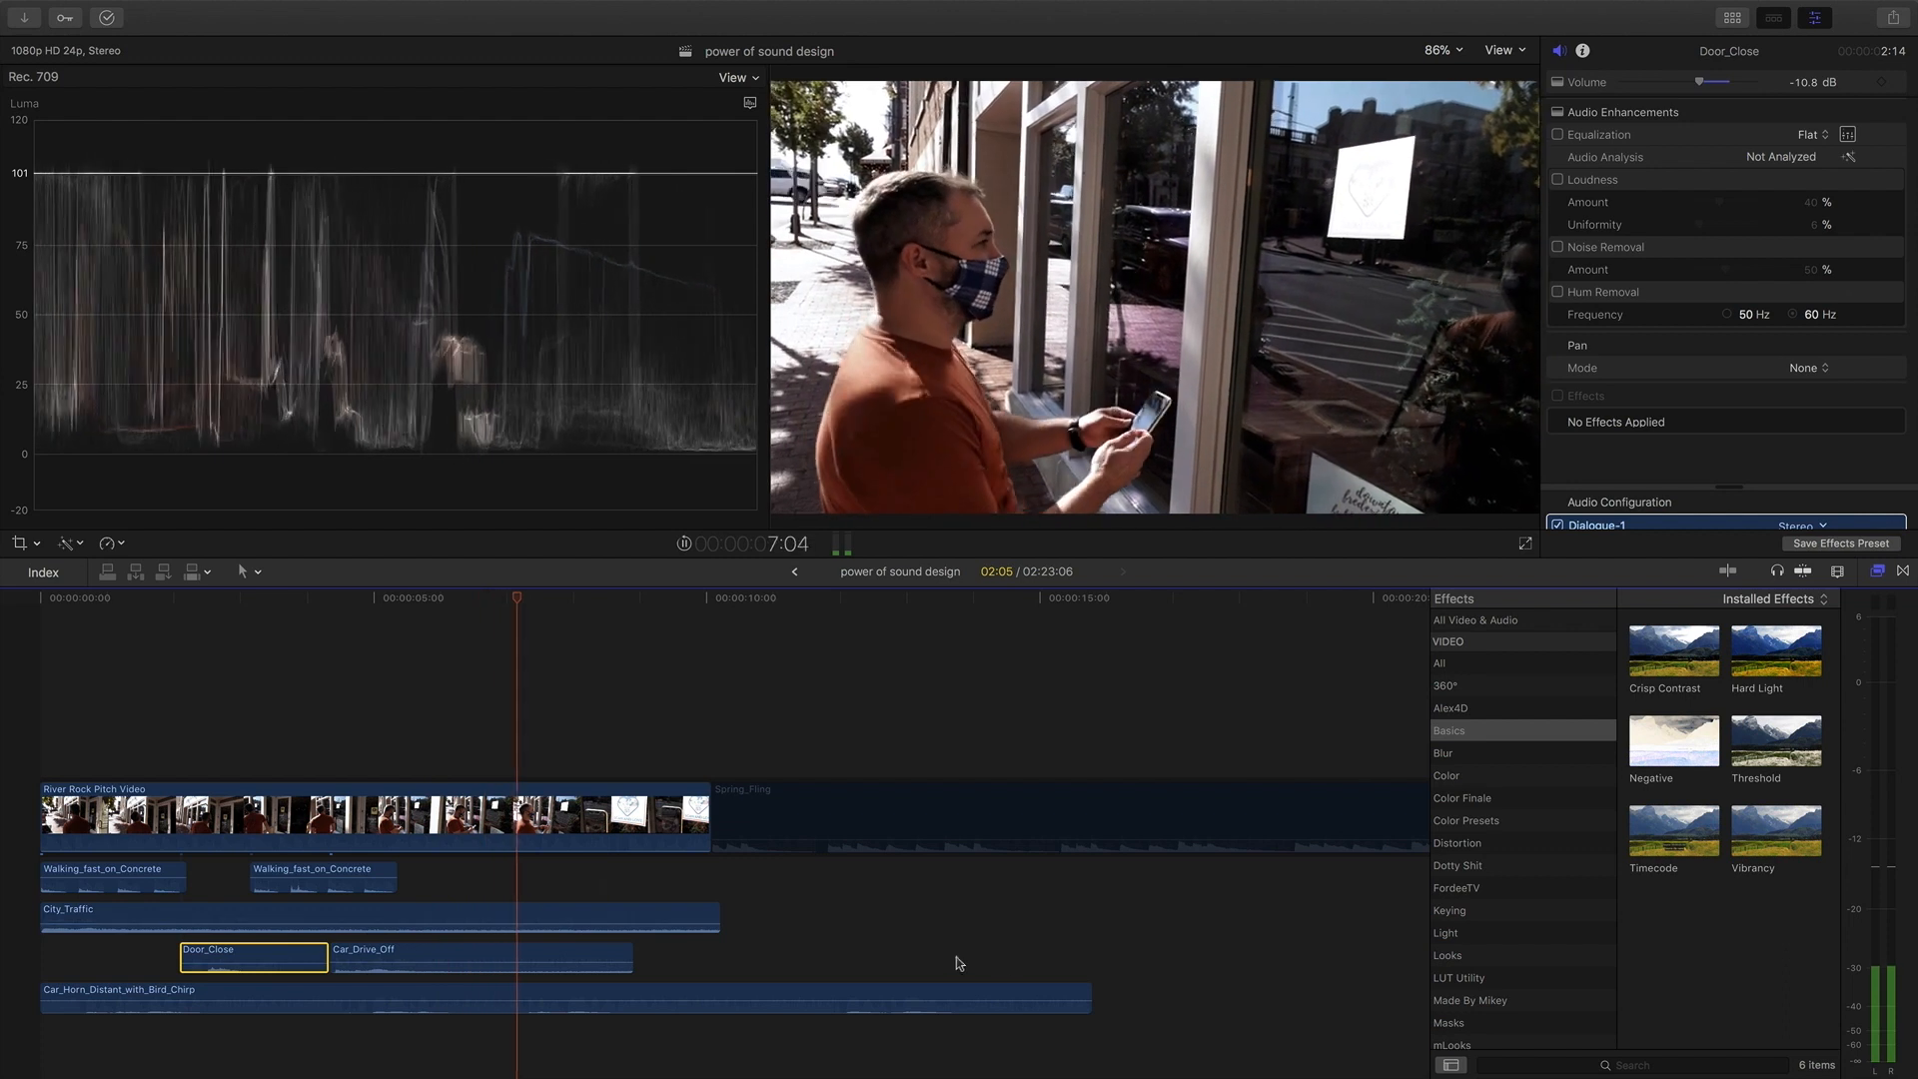
left_click_drag(1087, 996, 723, 989)
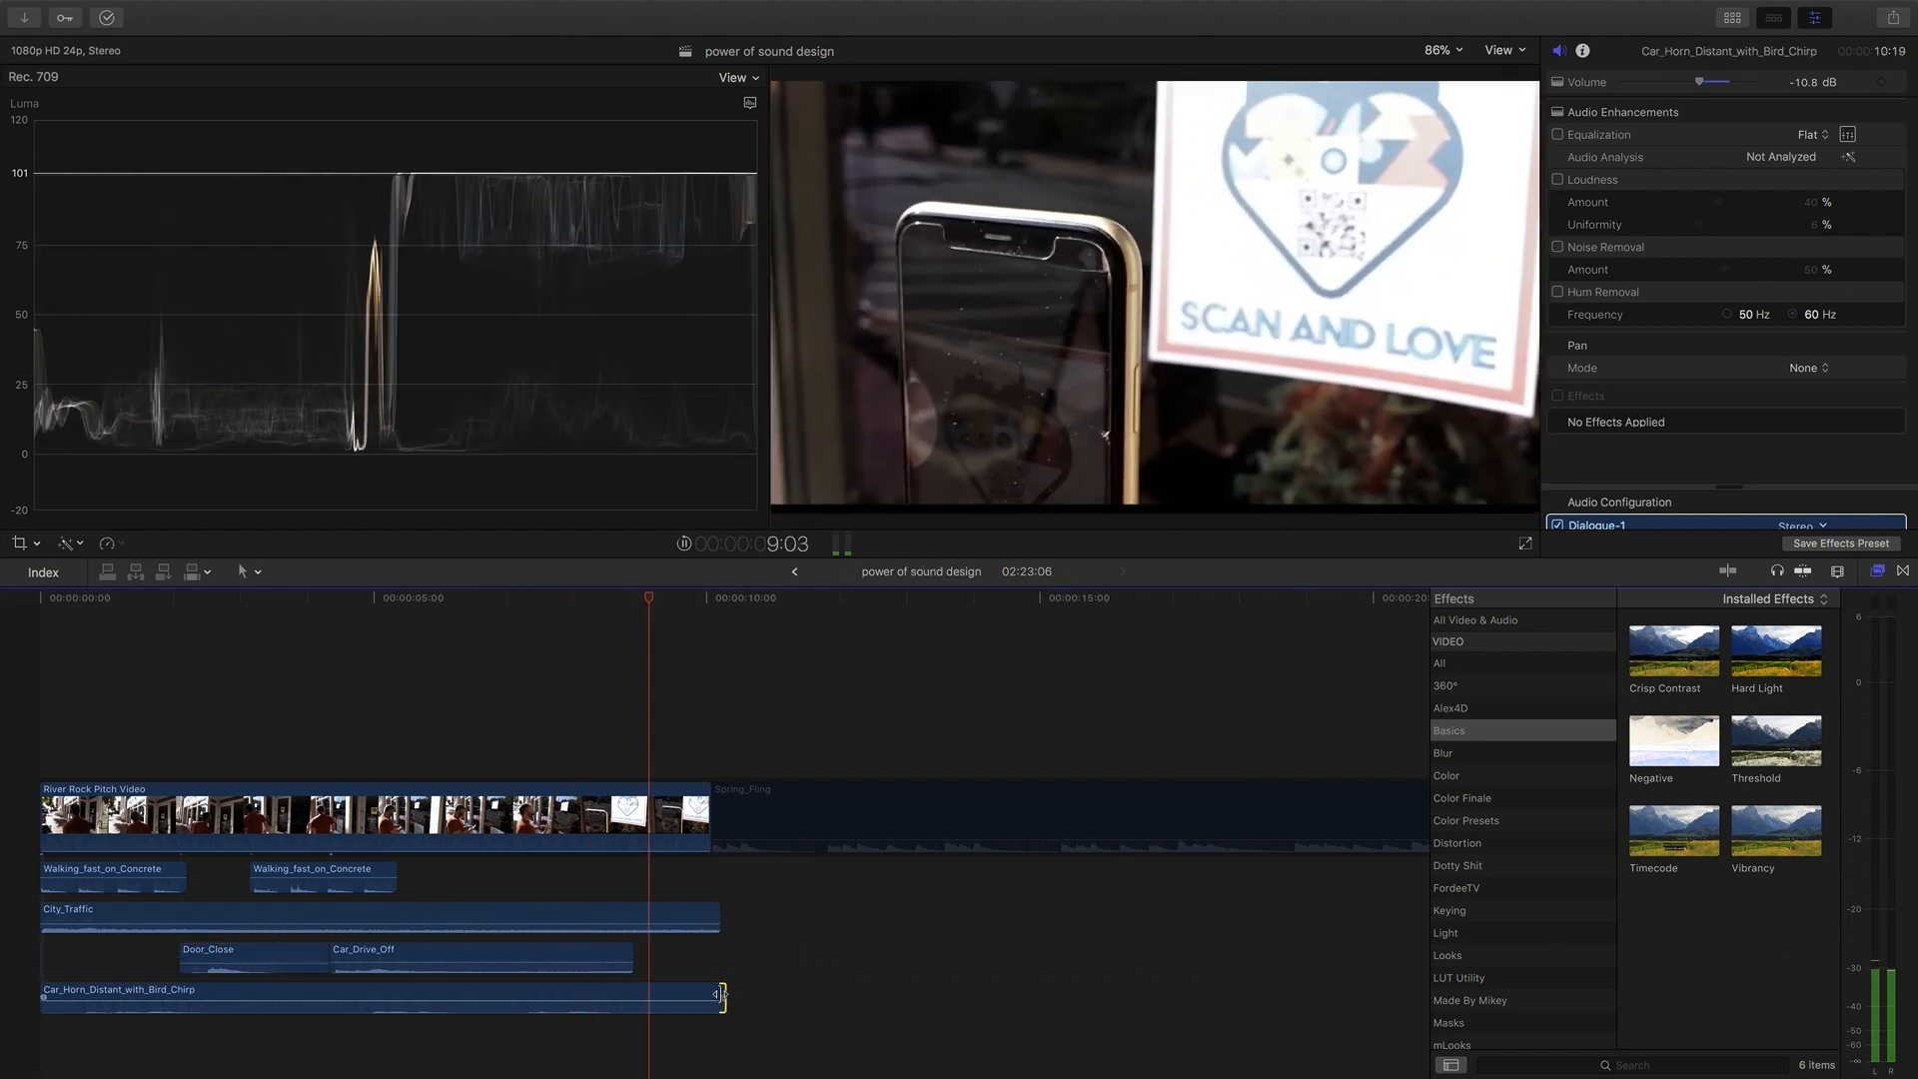
left_click(18, 734)
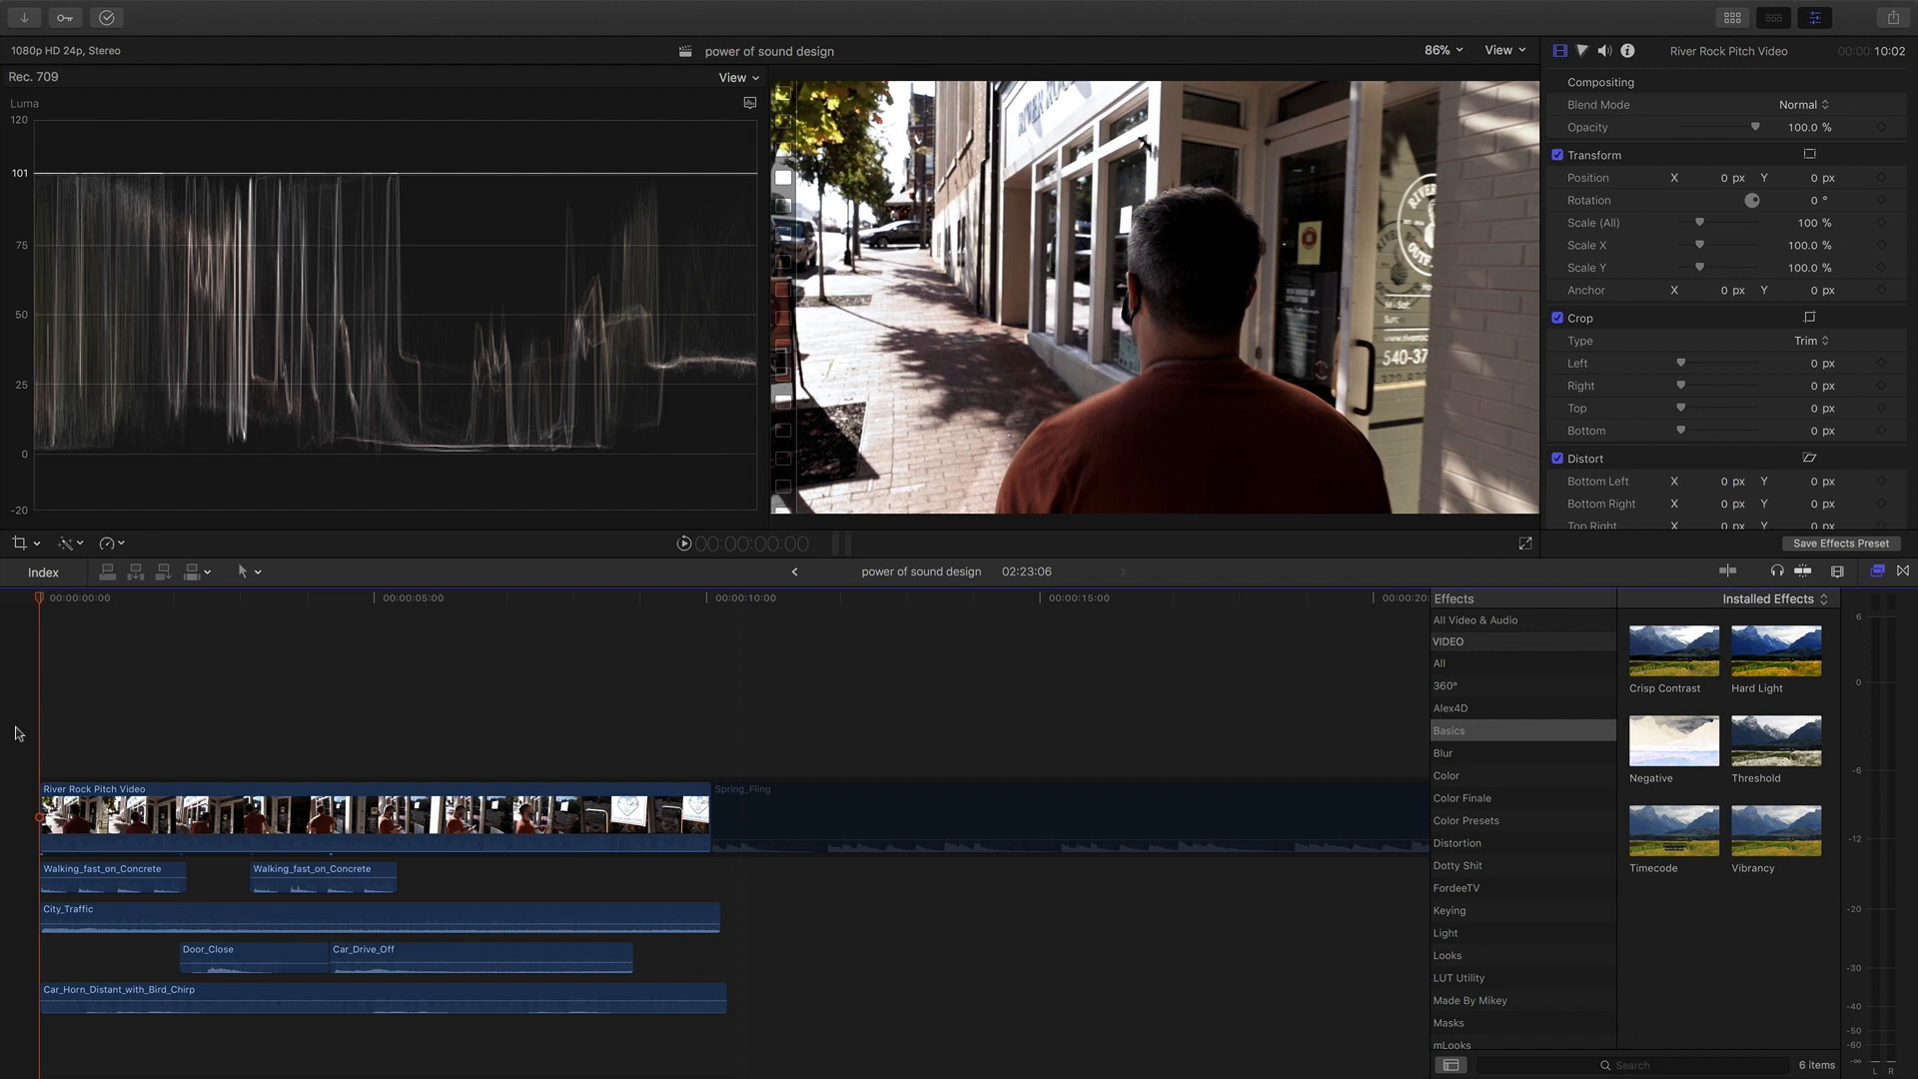
key("space")
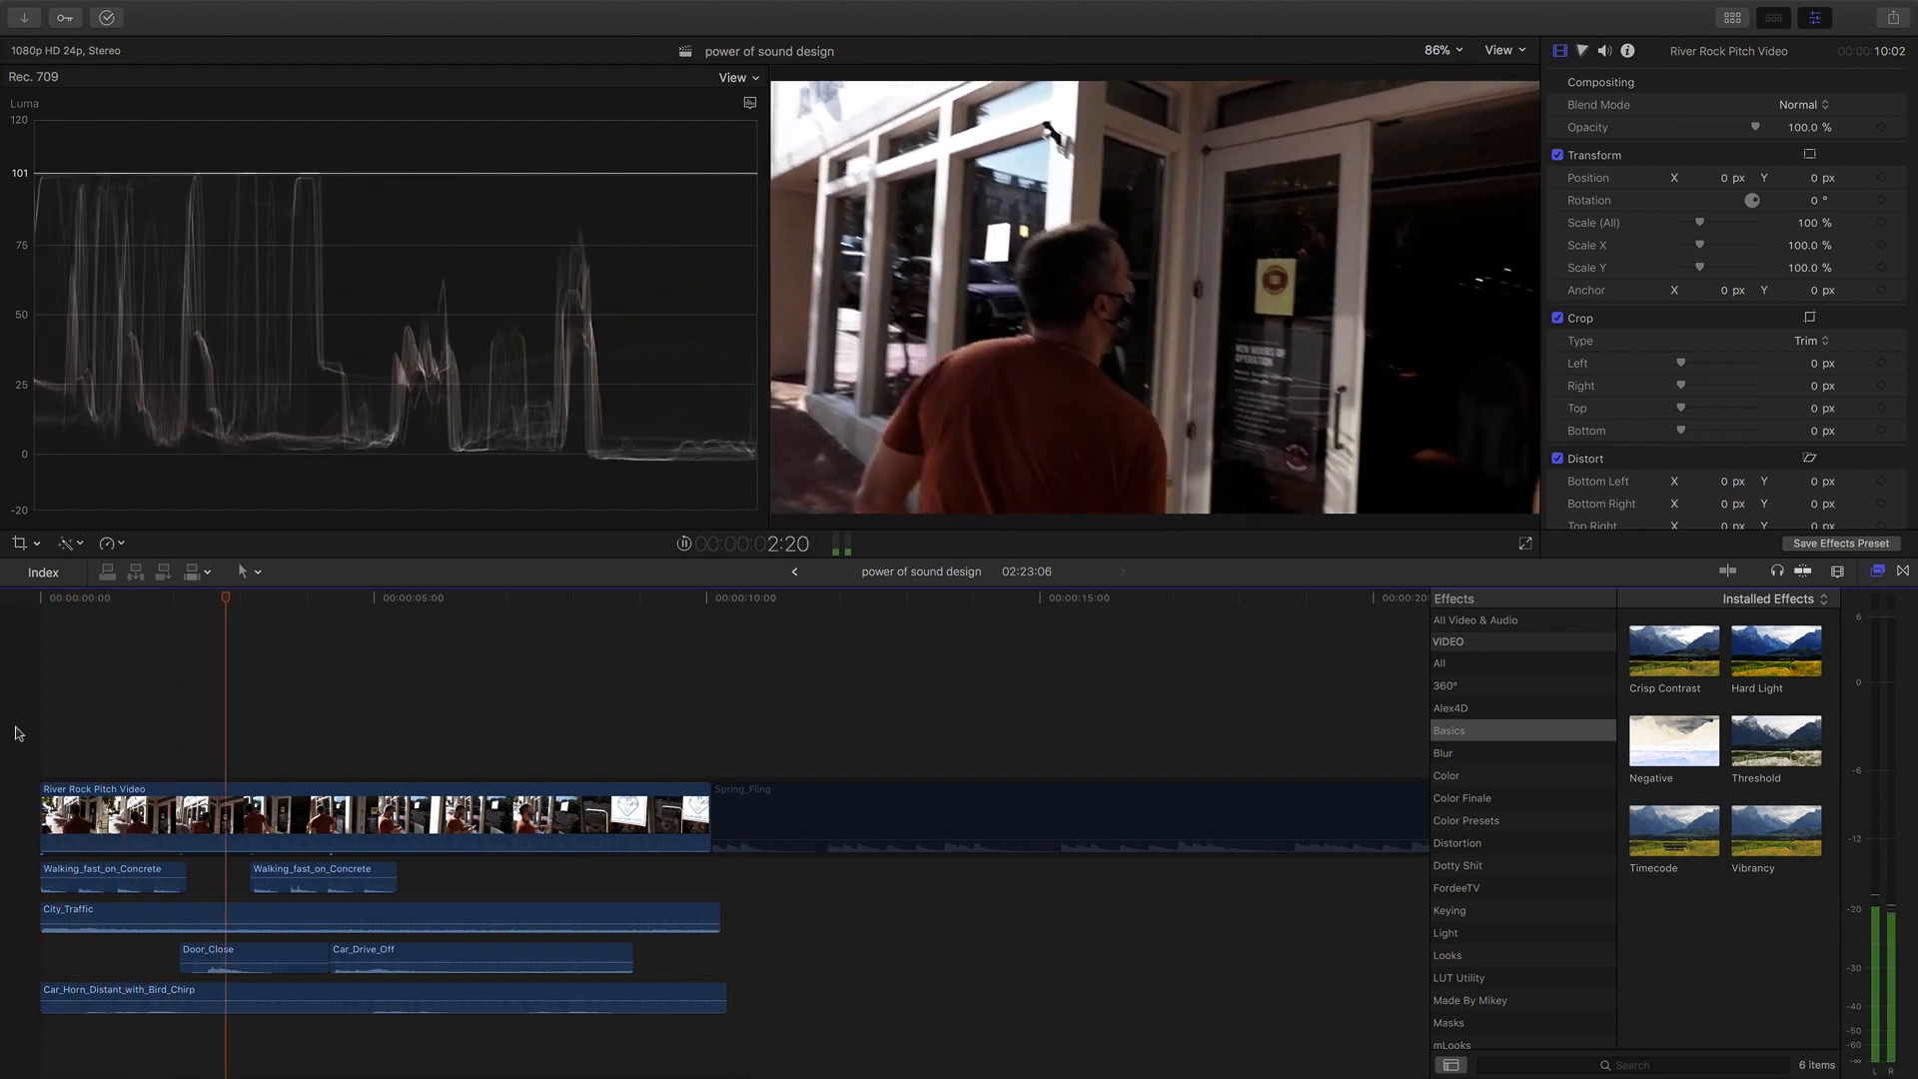
key("space")
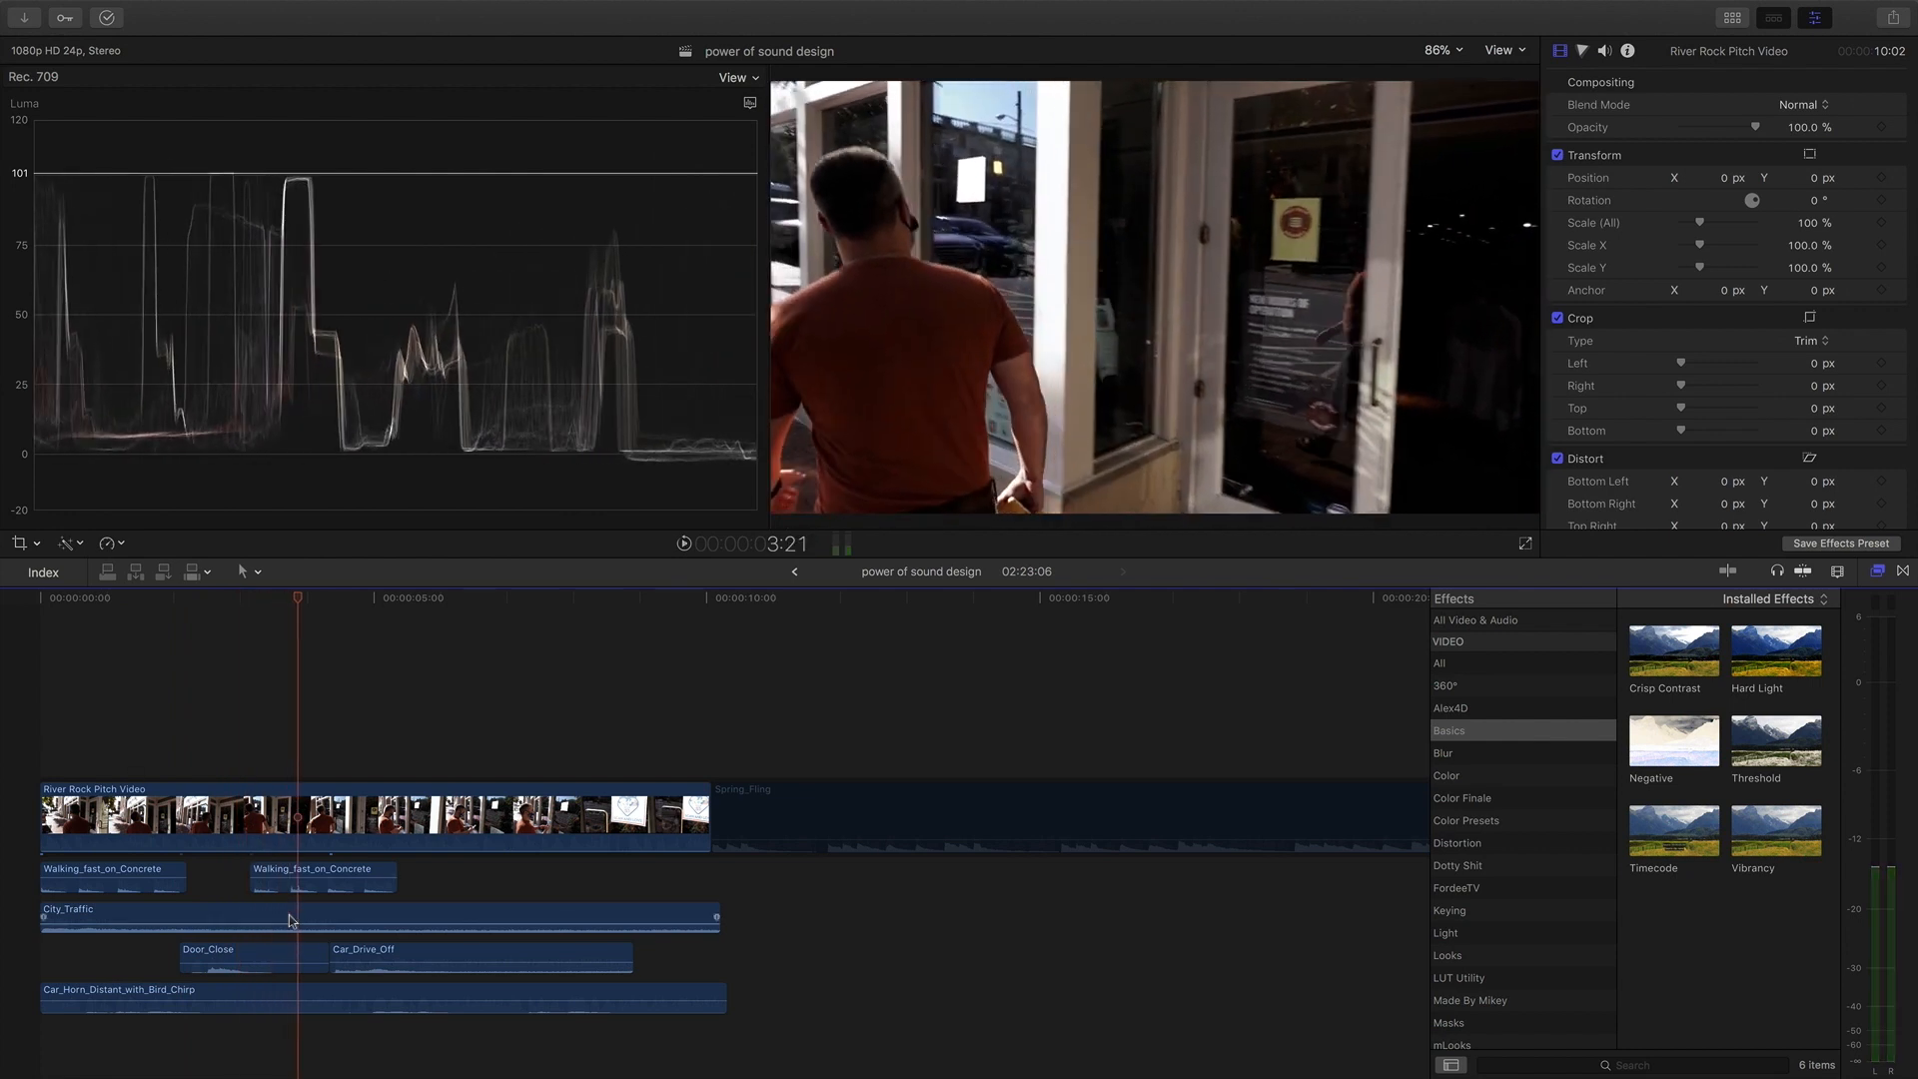
Delete the Door_Close clip and play the edit again from near the start.
left_click(229, 954)
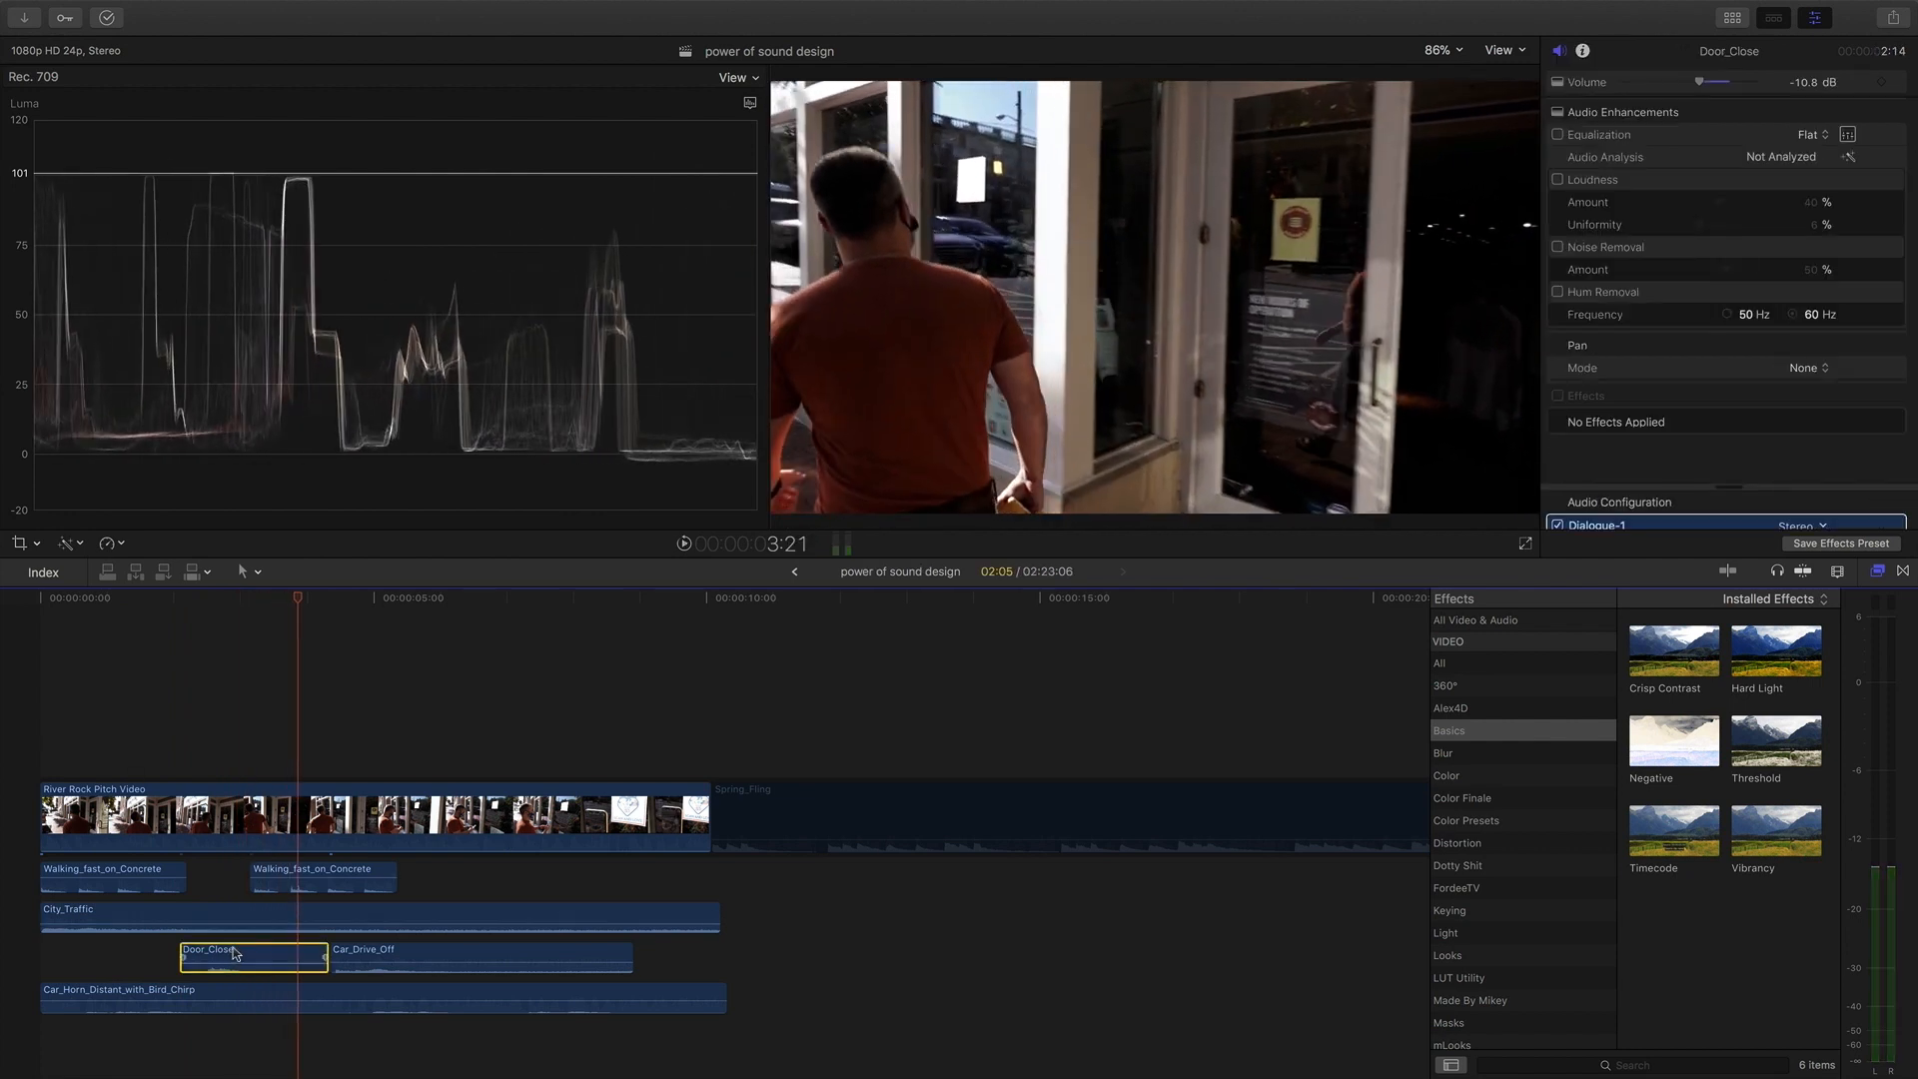
key("Delete")
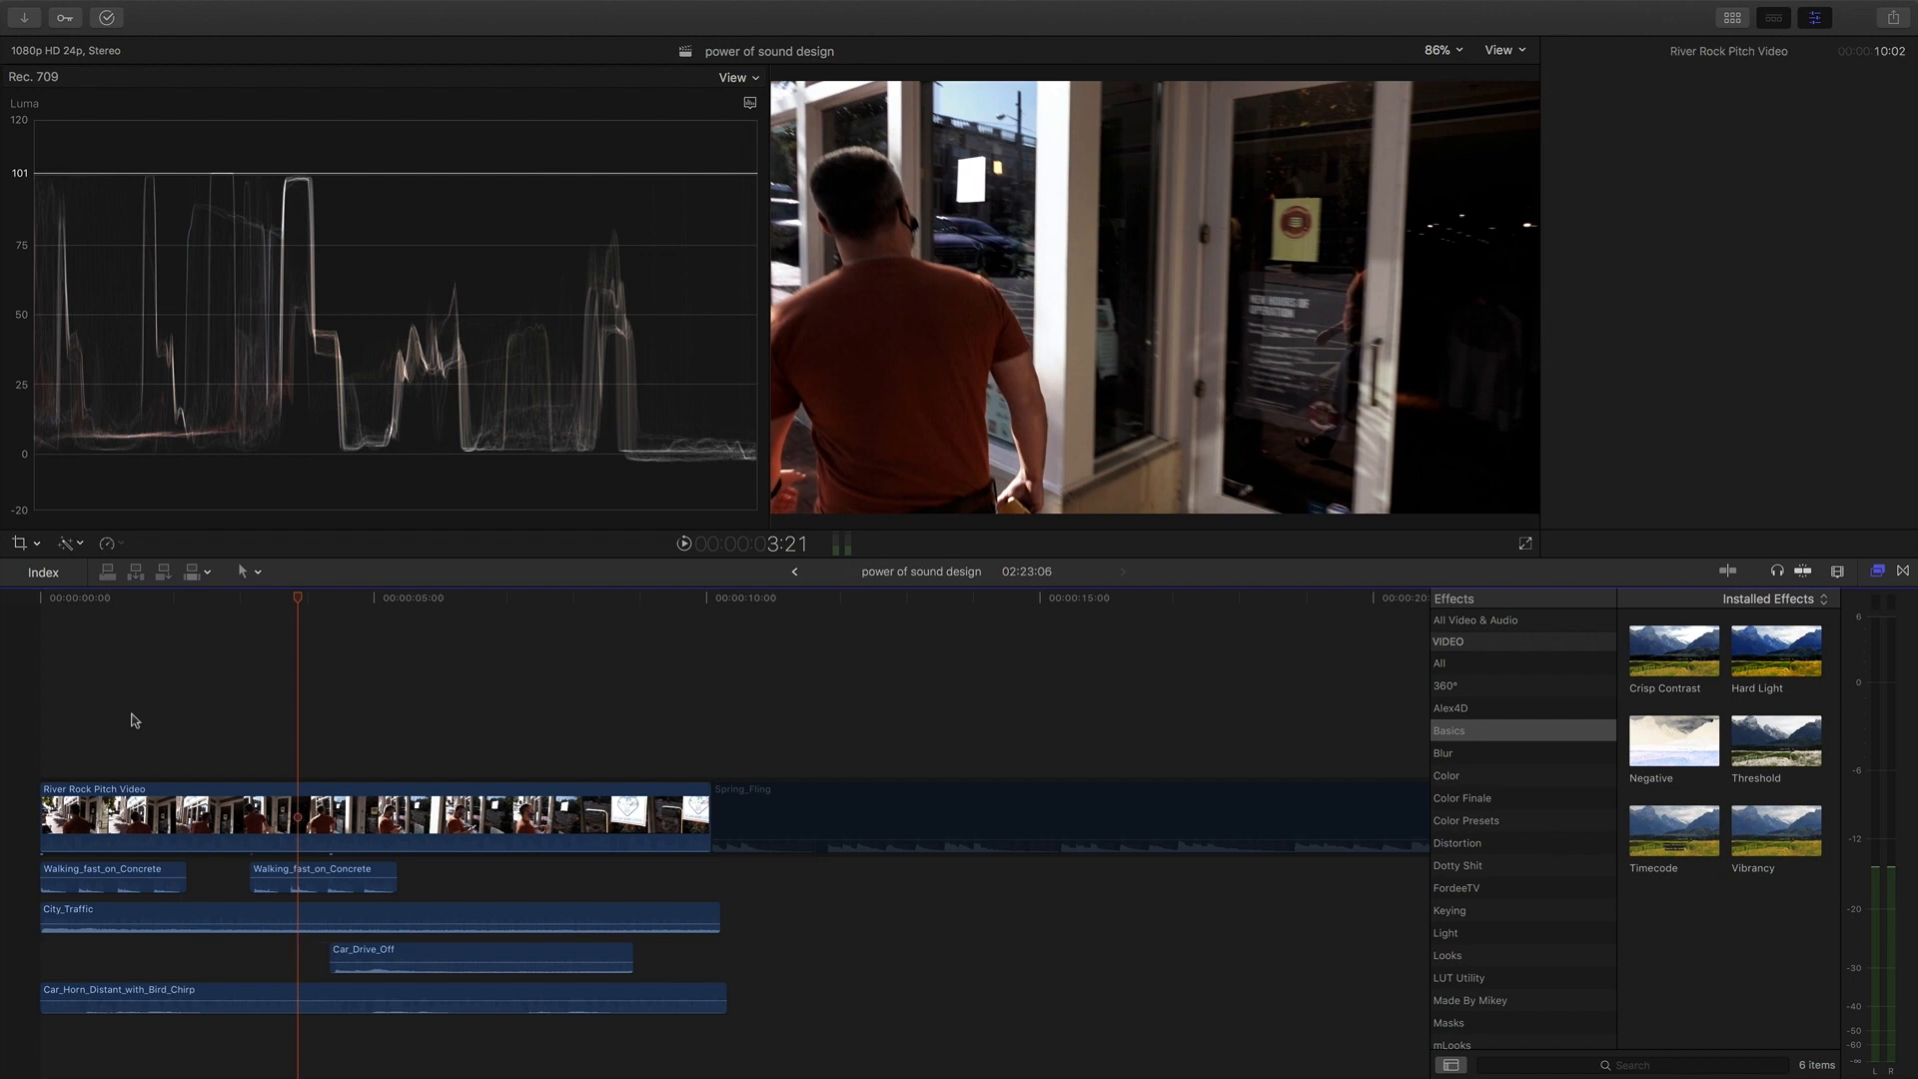
left_click(130, 719)
key("space")
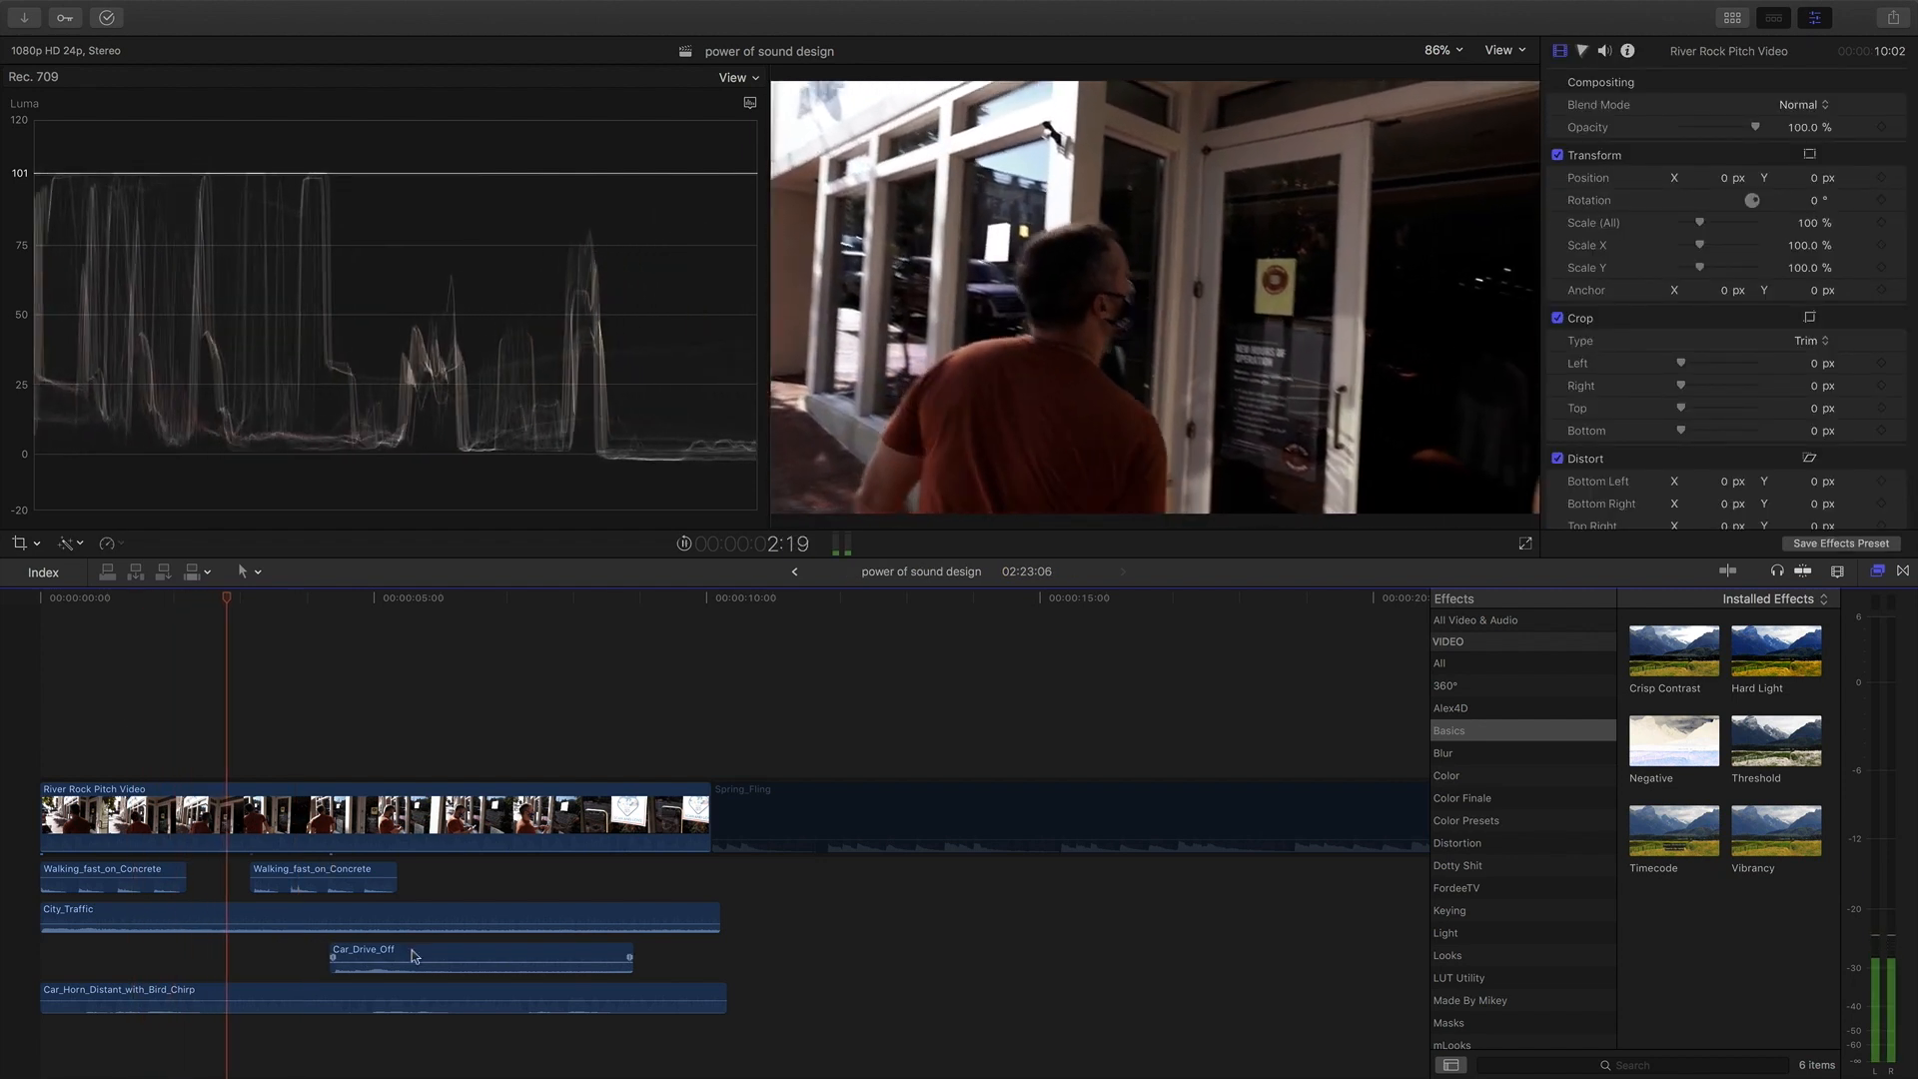
Move Car_Drive_Off earlier to begin at about 2.5 seconds and play the edit from near the start.
left_click_drag(412, 952, 290, 949)
left_click(120, 728)
key("space")
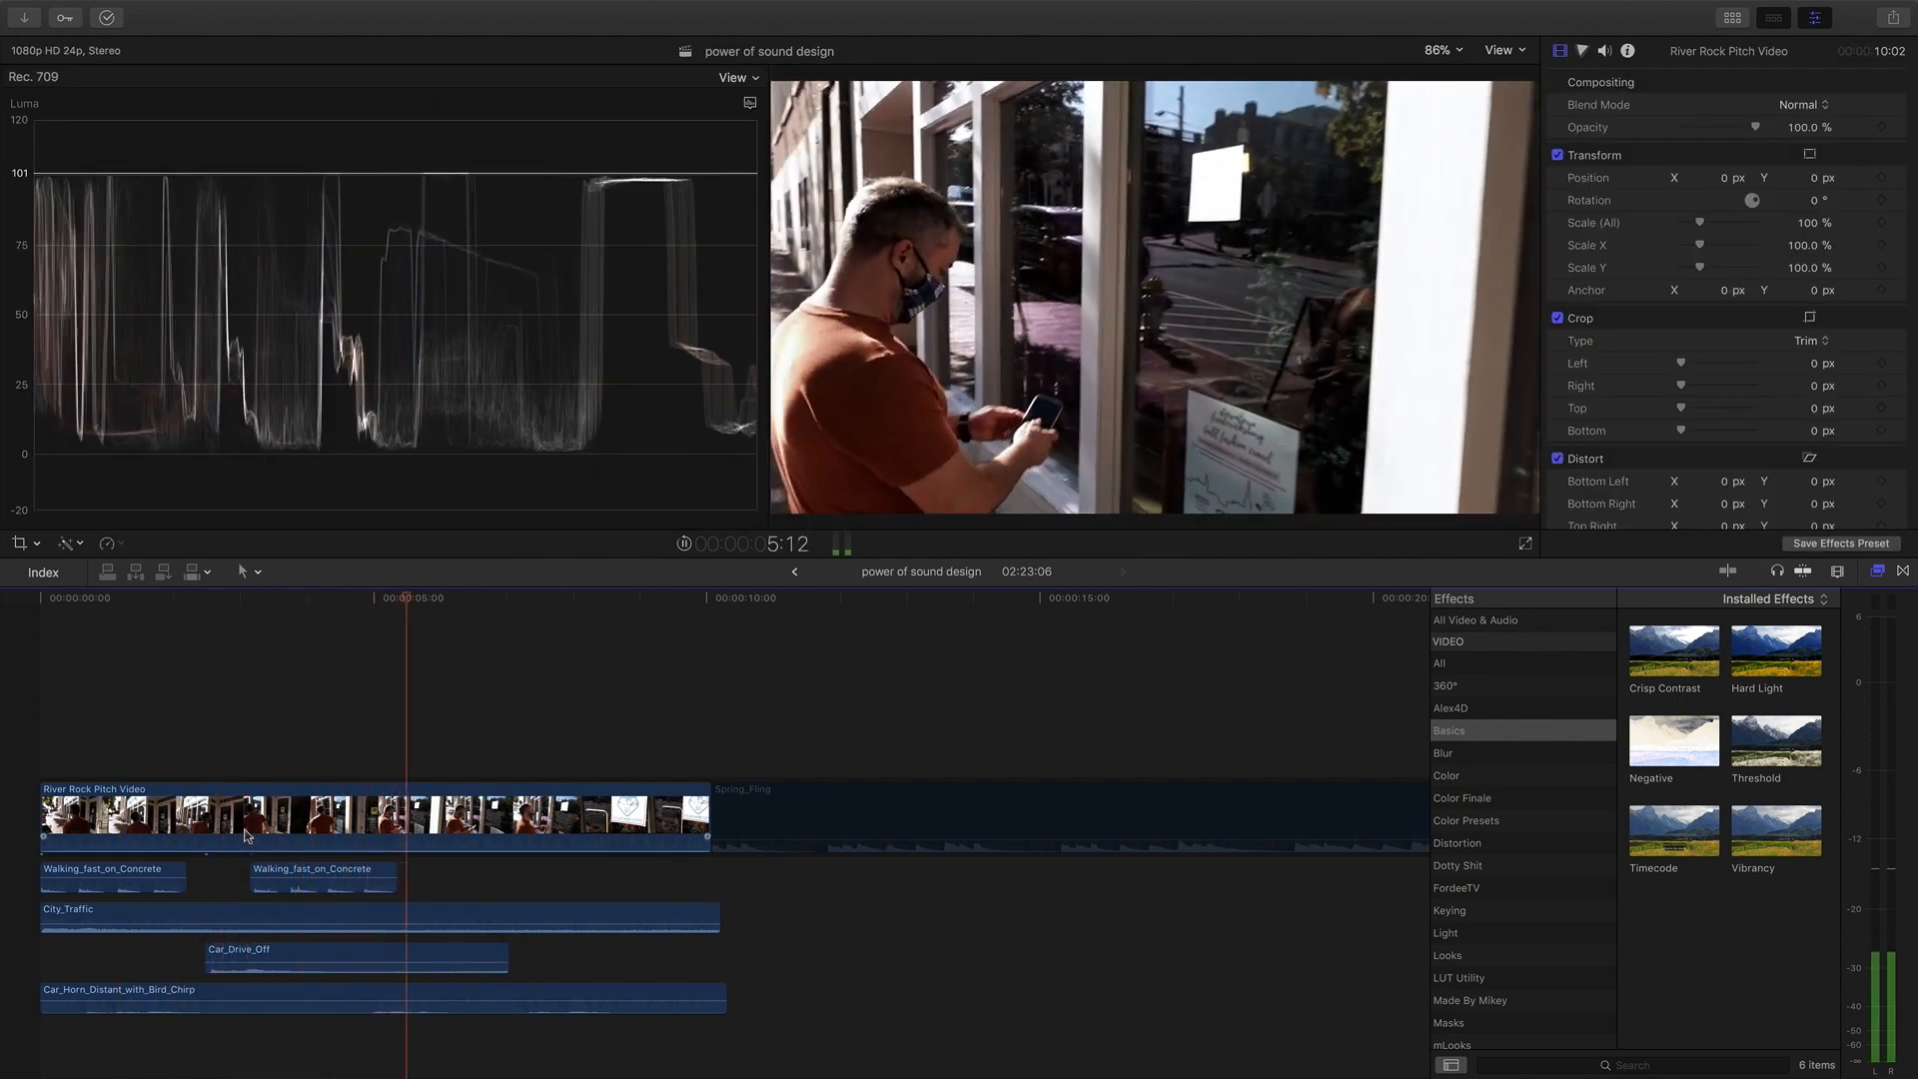
Set the volume of the second Walking_fast_on_Concrete clip to 7.8 dB and replay the edit from the start.
left_click(109, 876)
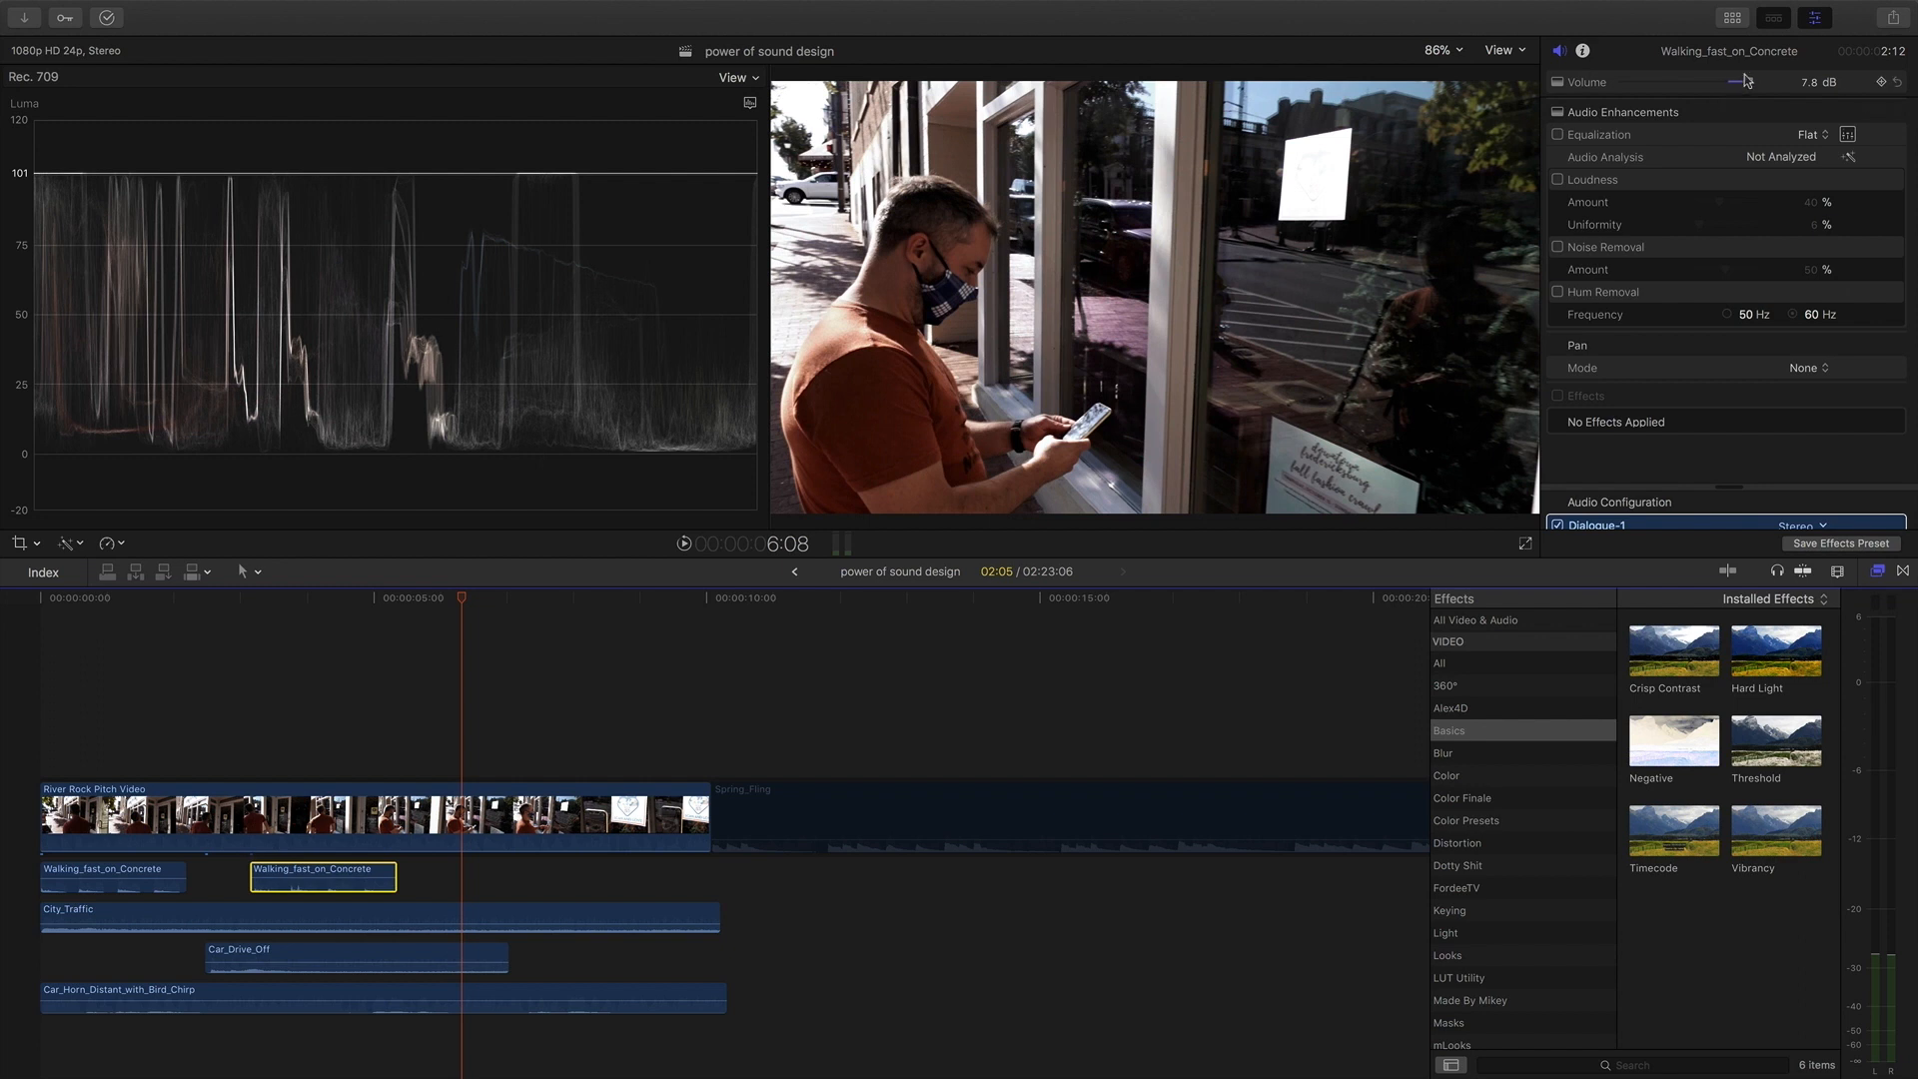
left_click(44, 778)
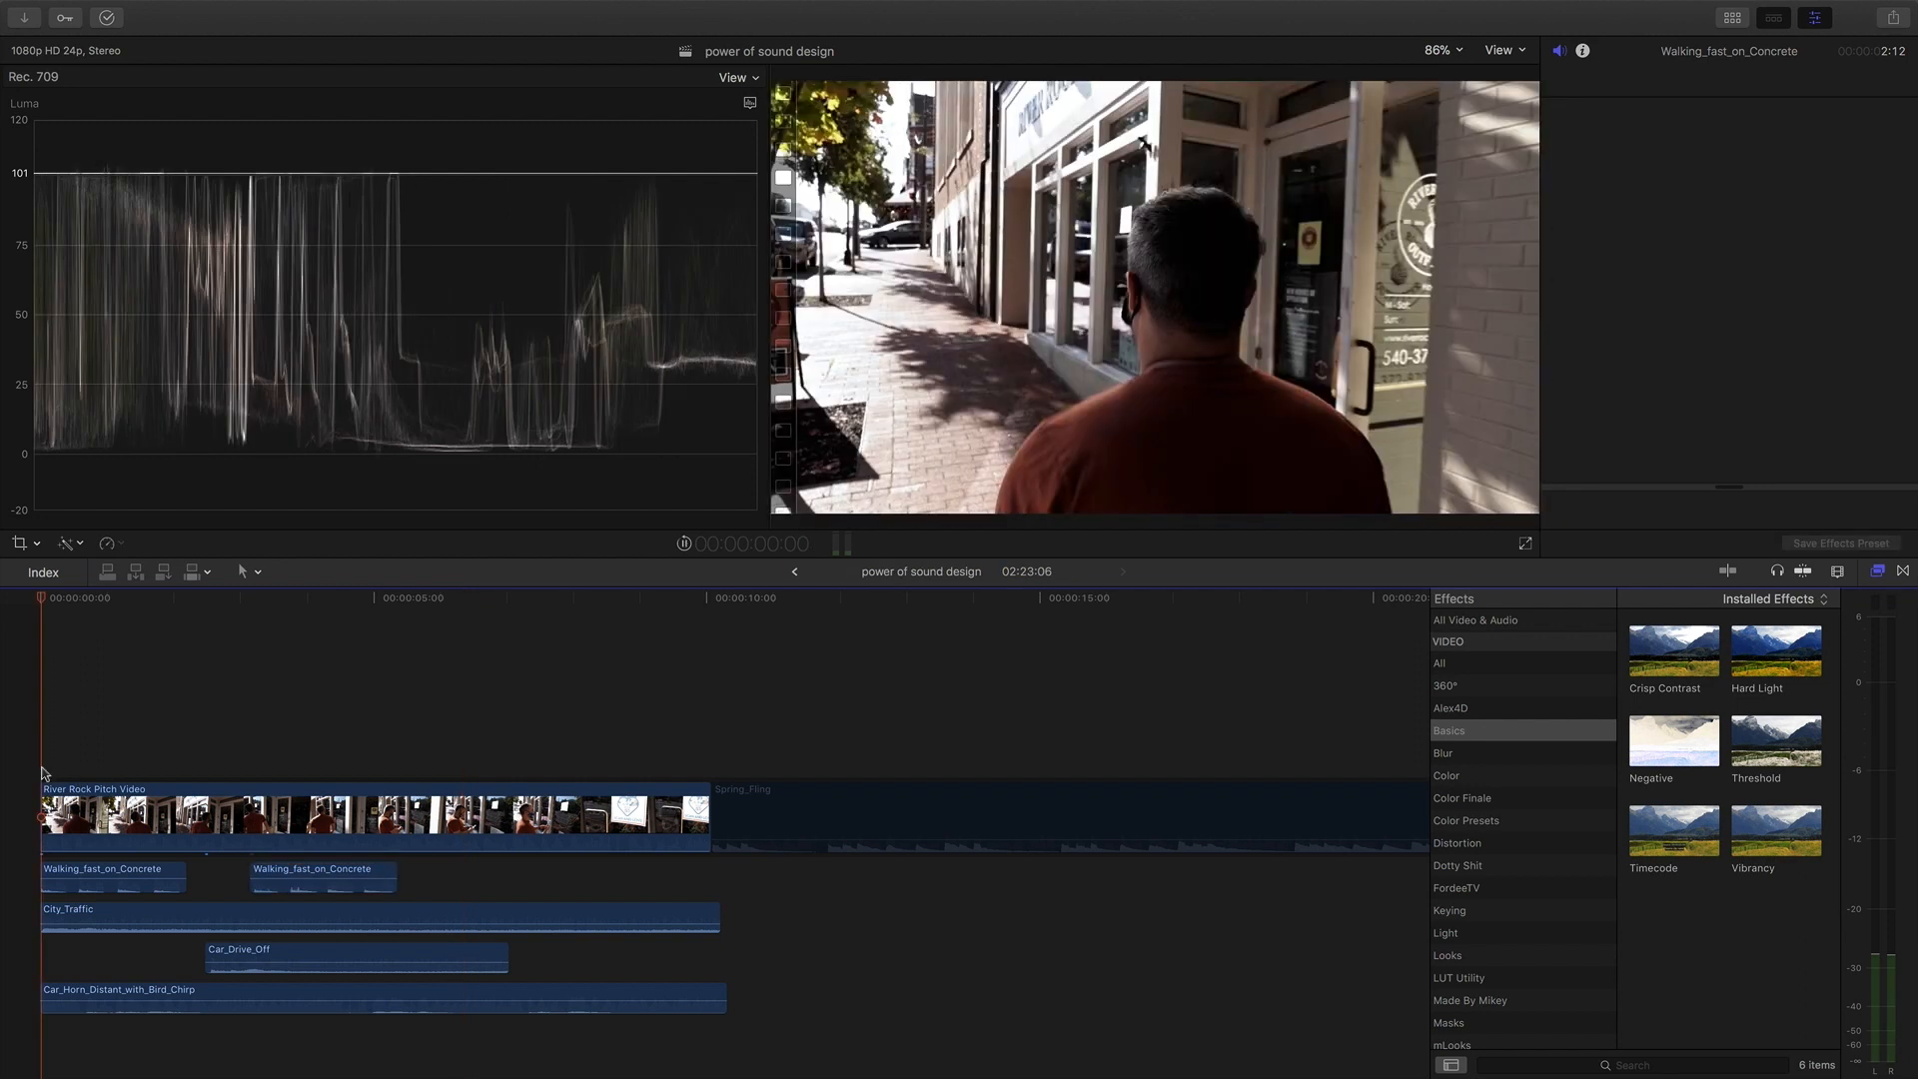
Set the volume of the second Walking_fast_on_Concrete clip to 2.7 dB and replay the edit to check the balance.
key("space")
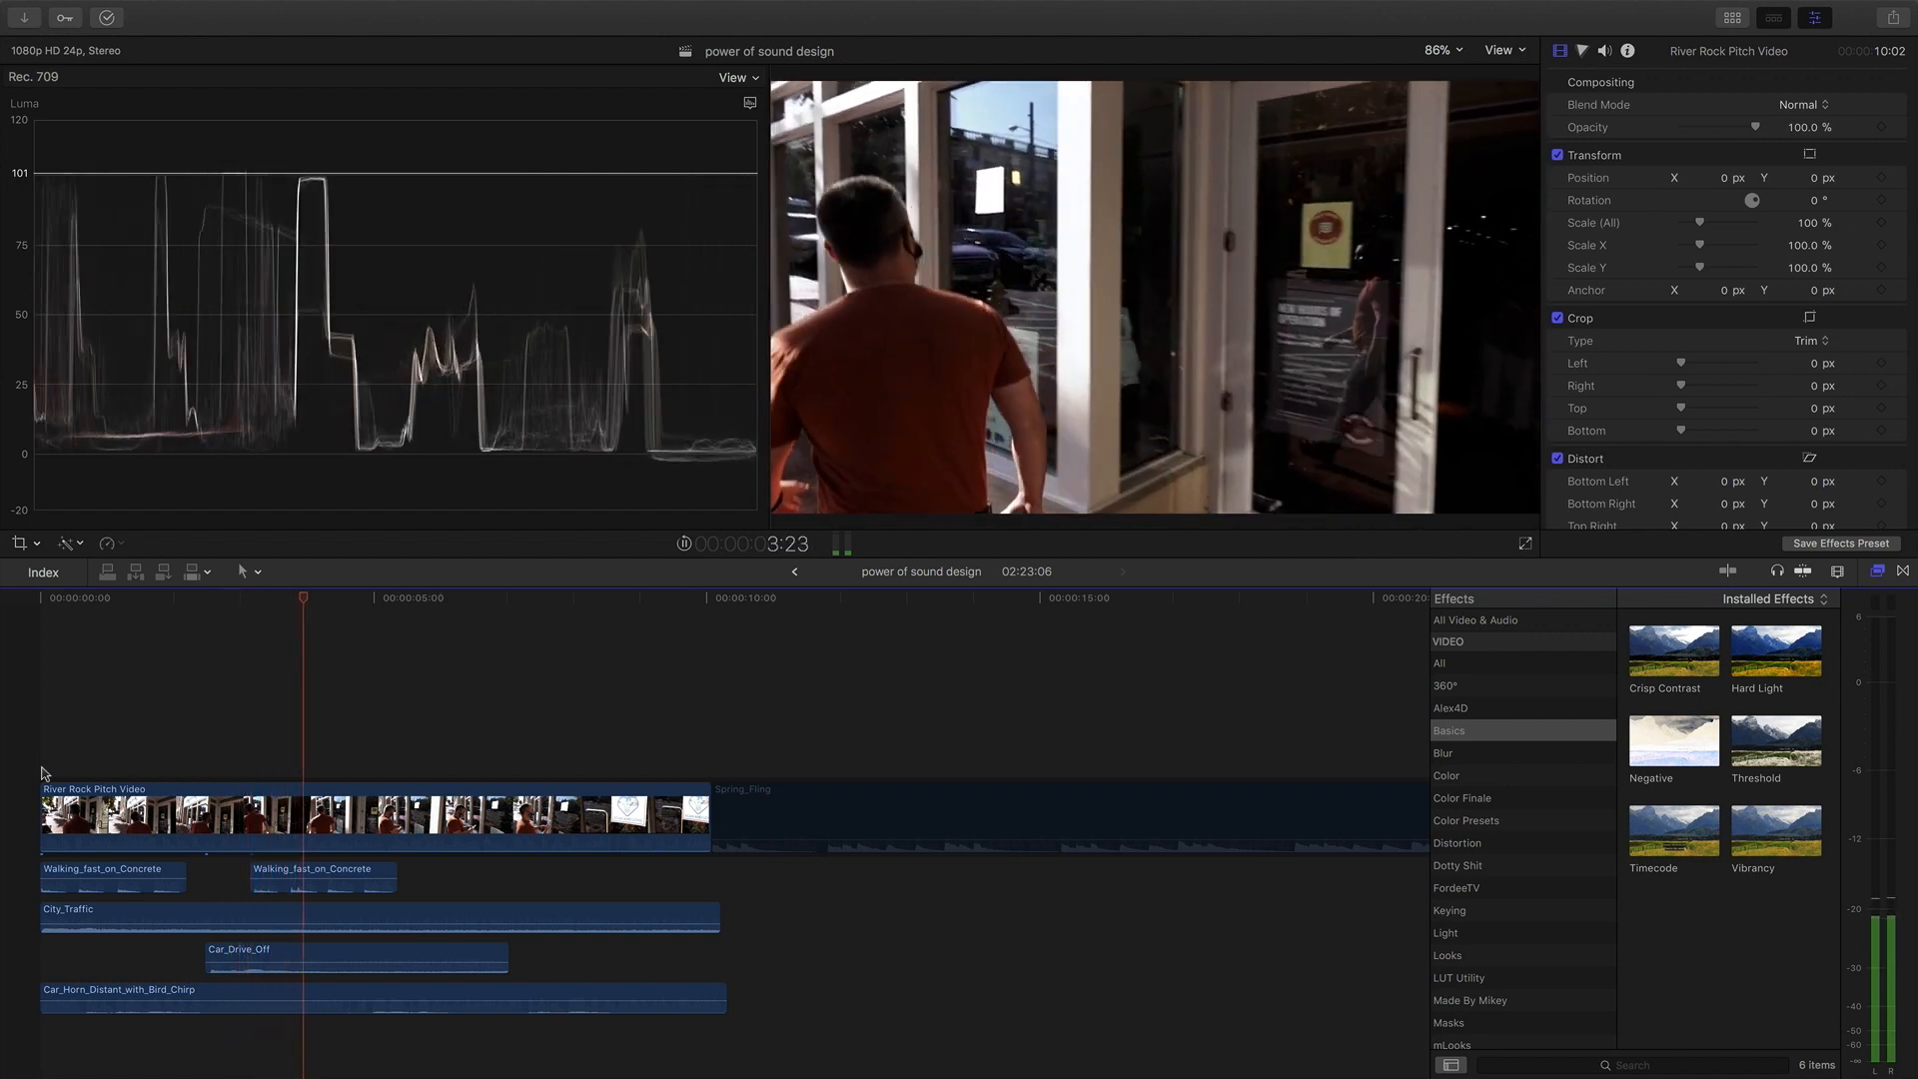
key("space")
left_click(321, 876)
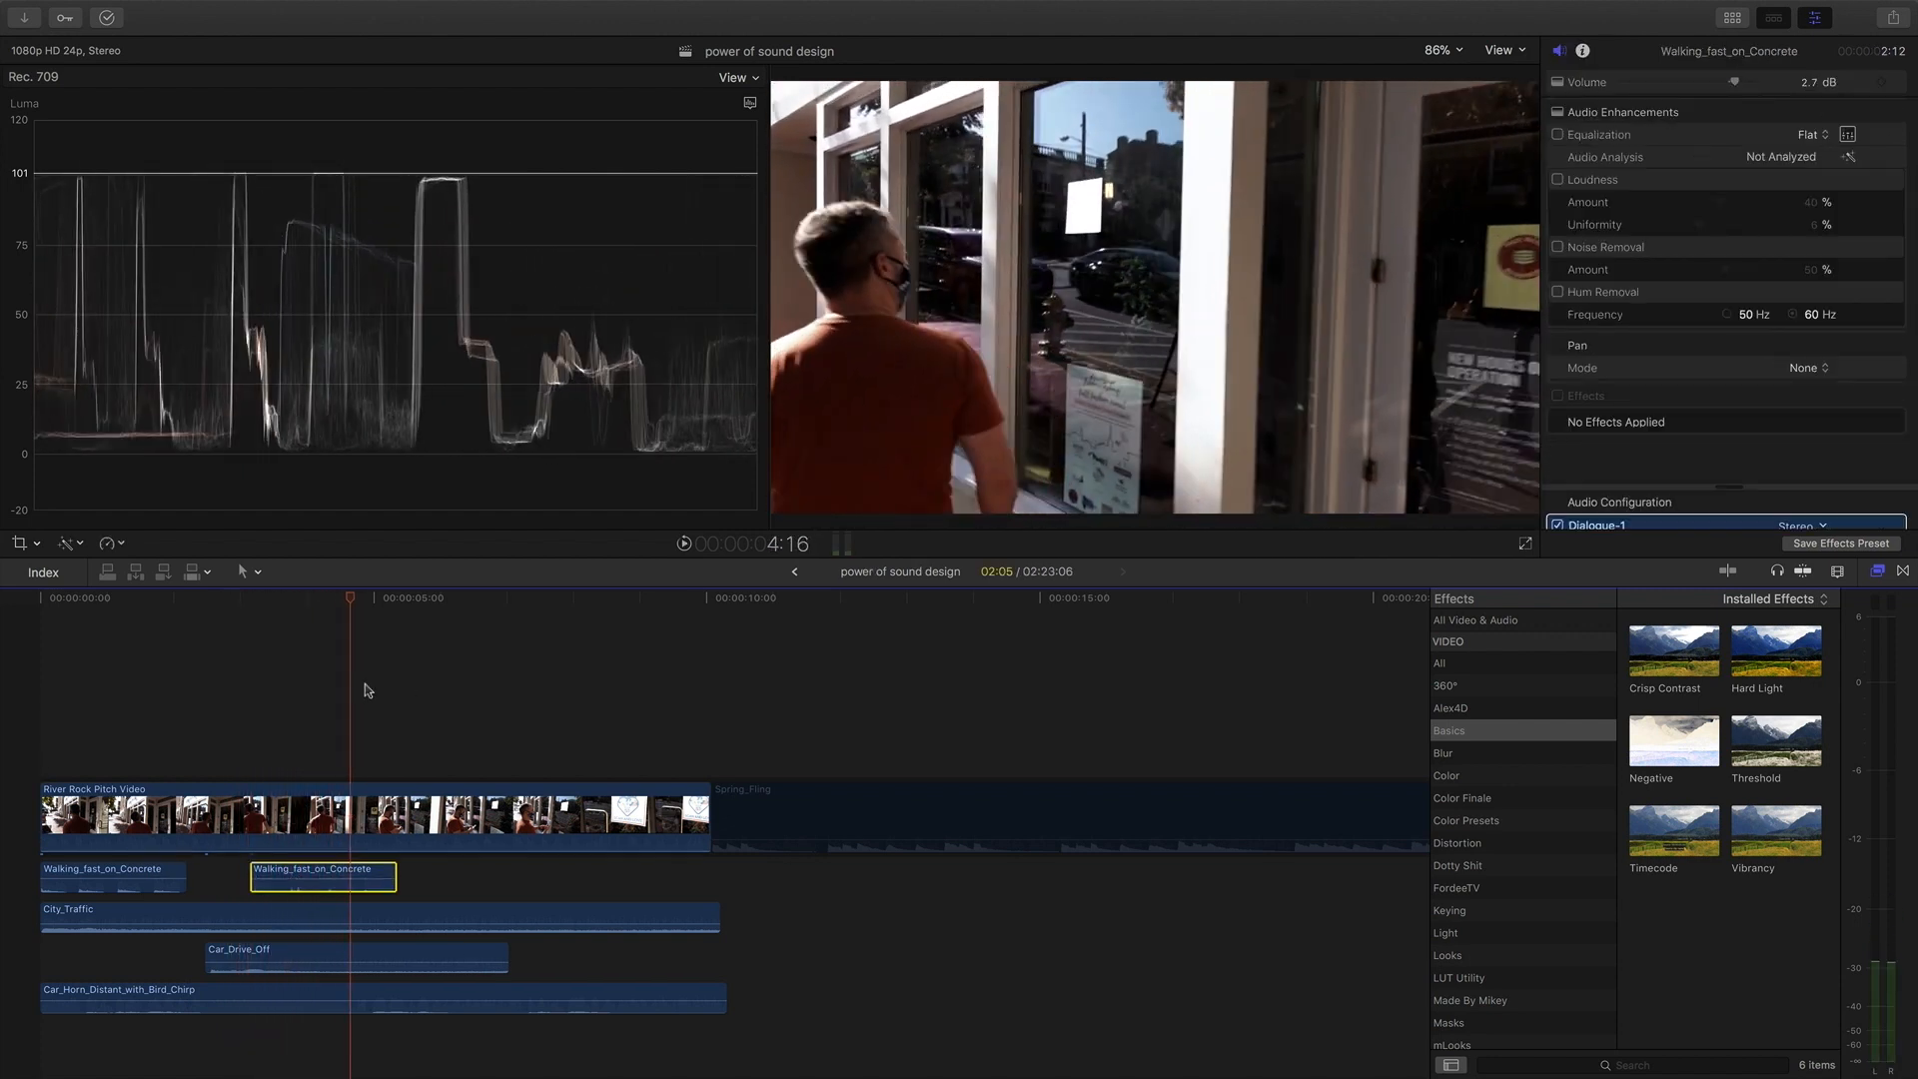
left_click(237, 671)
key("space")
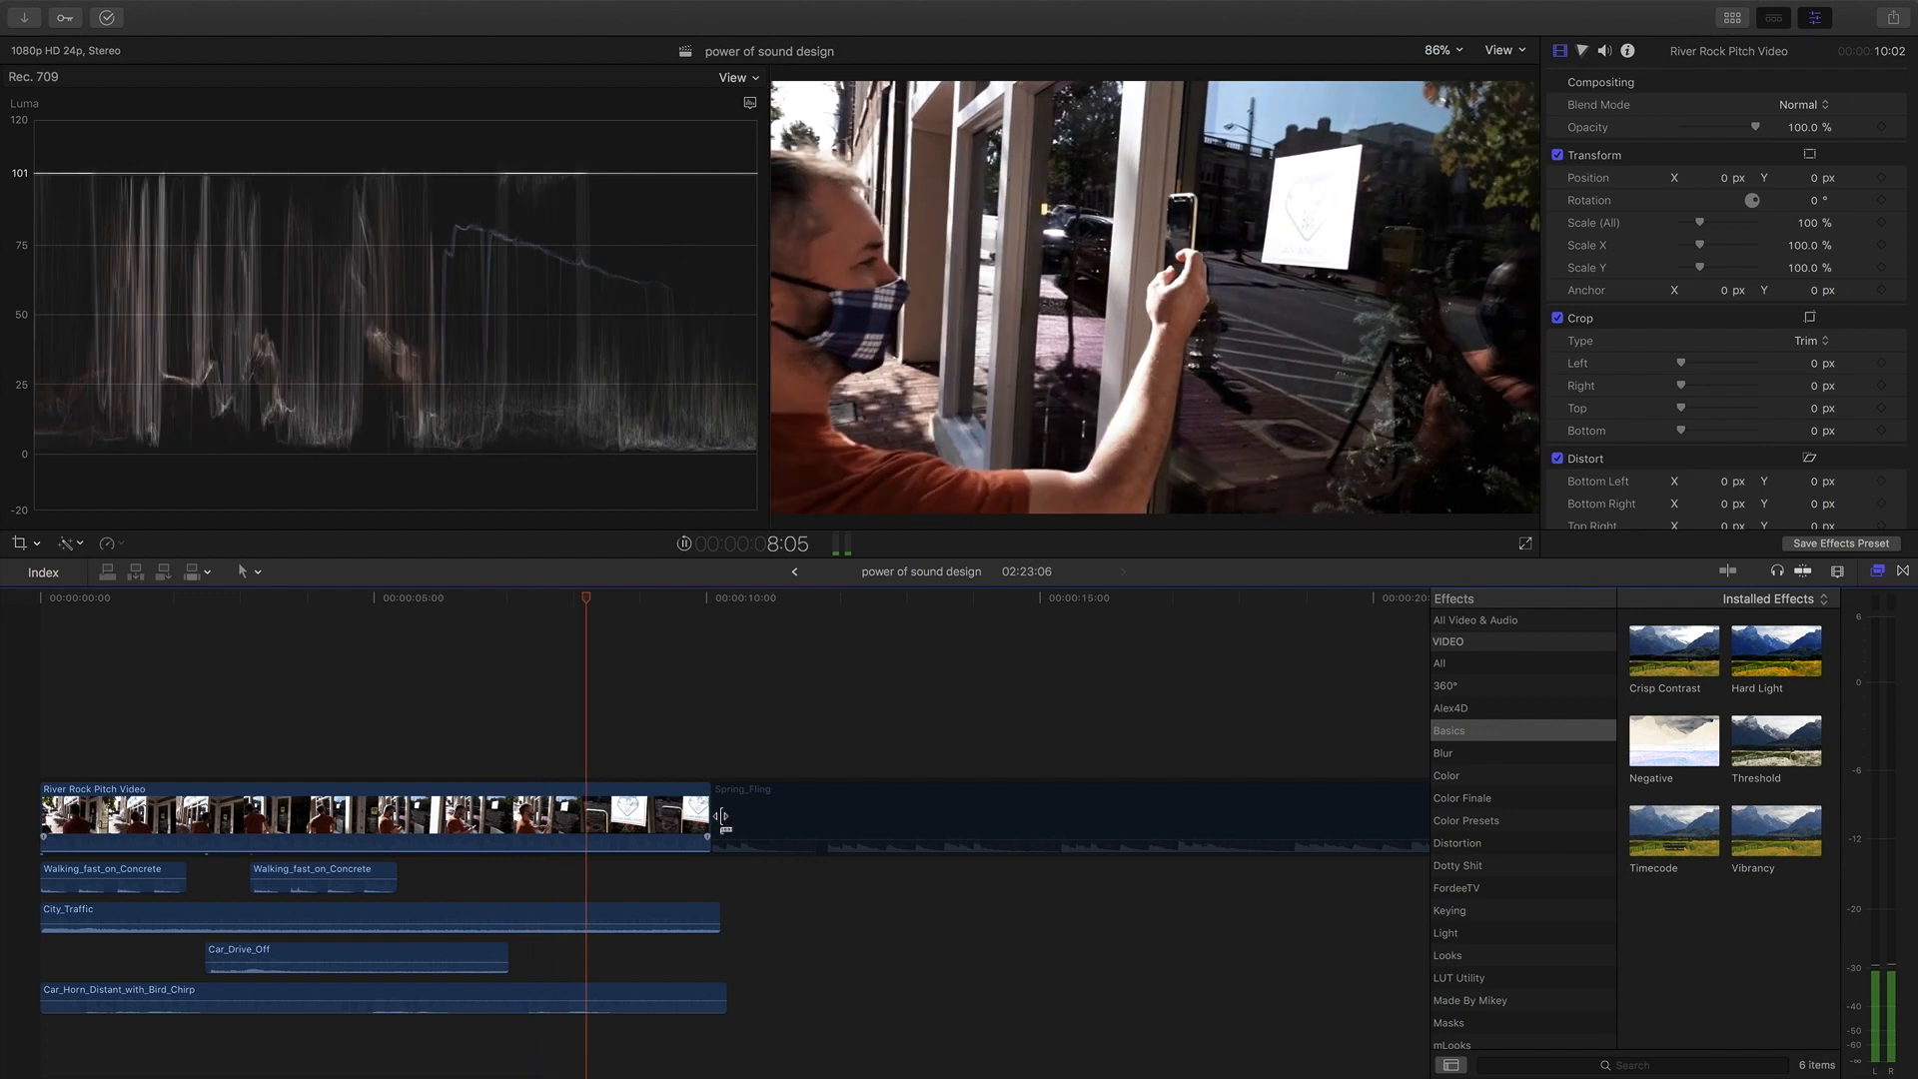
key("space")
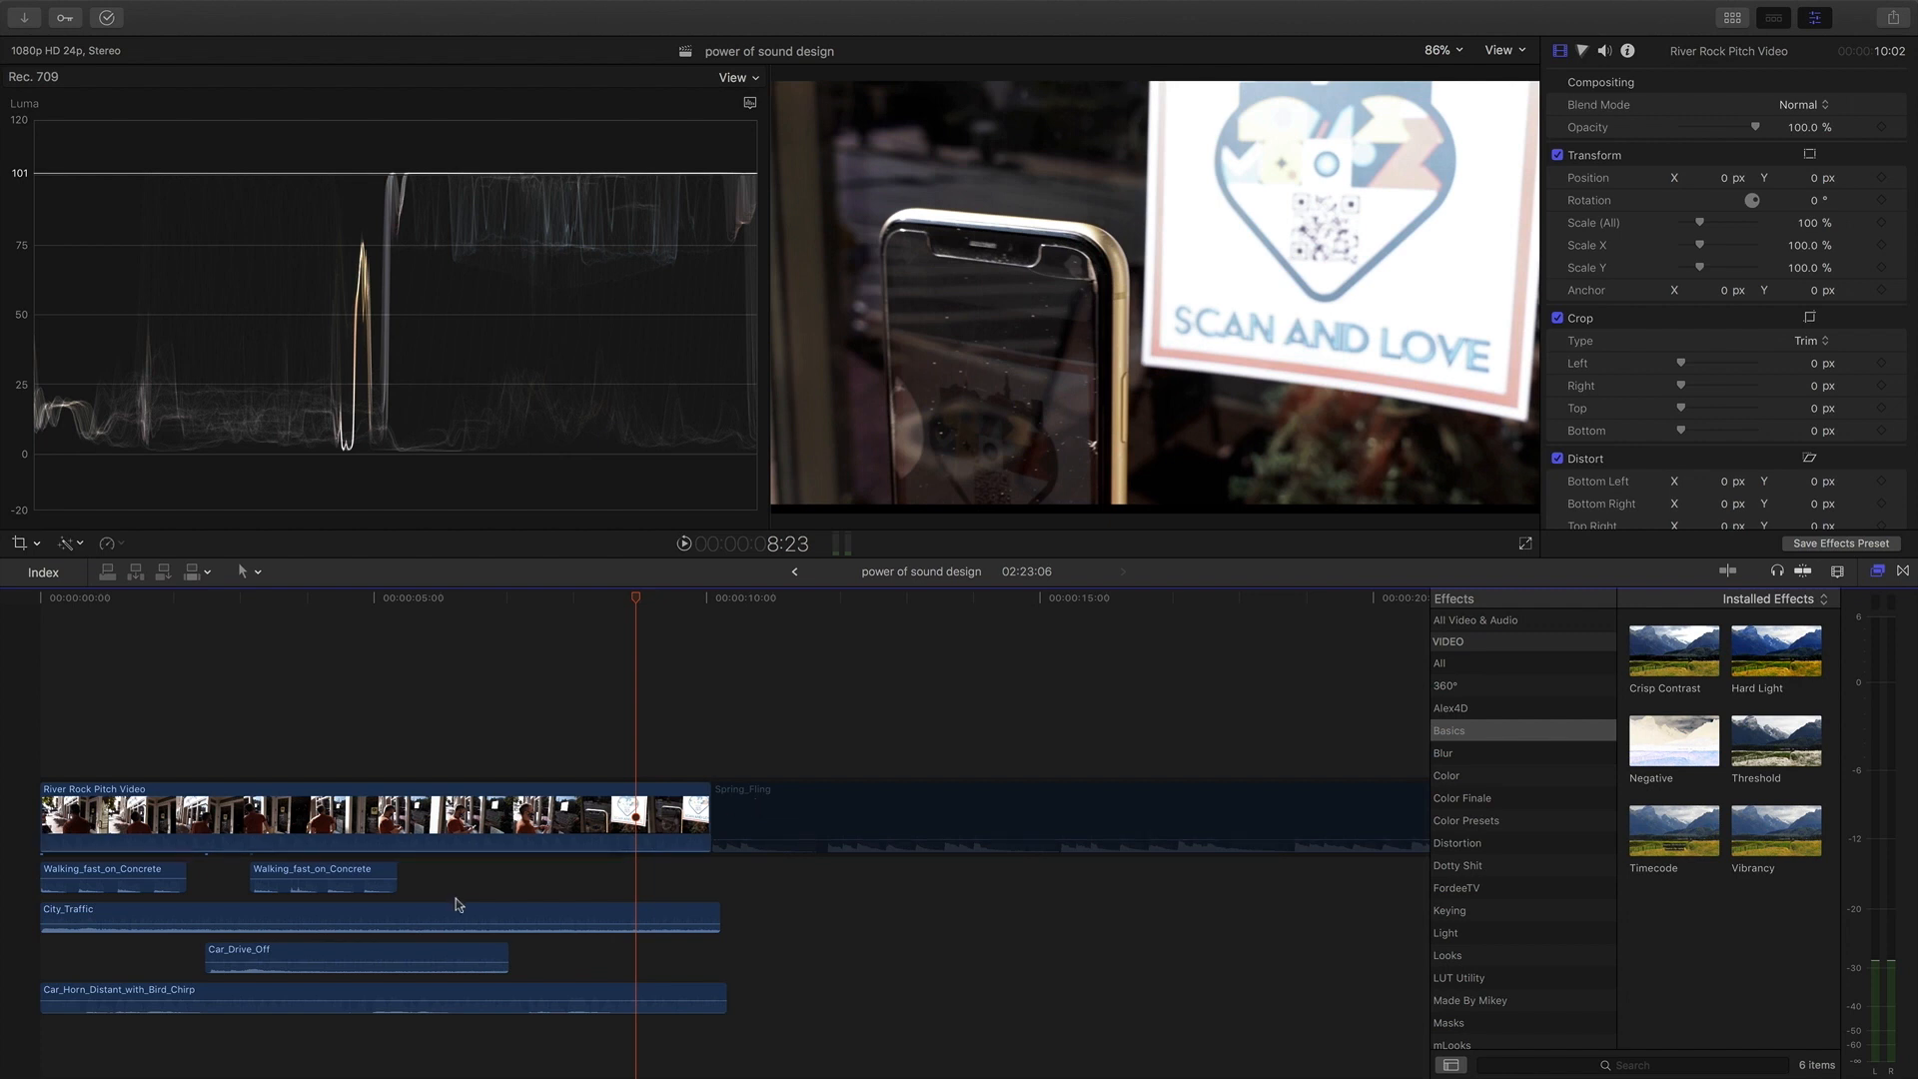
Scrub through River Rock Pitch Video from about 3:19 to 8:16 to review the walking and phone-scanning shots.
left_click(296, 605)
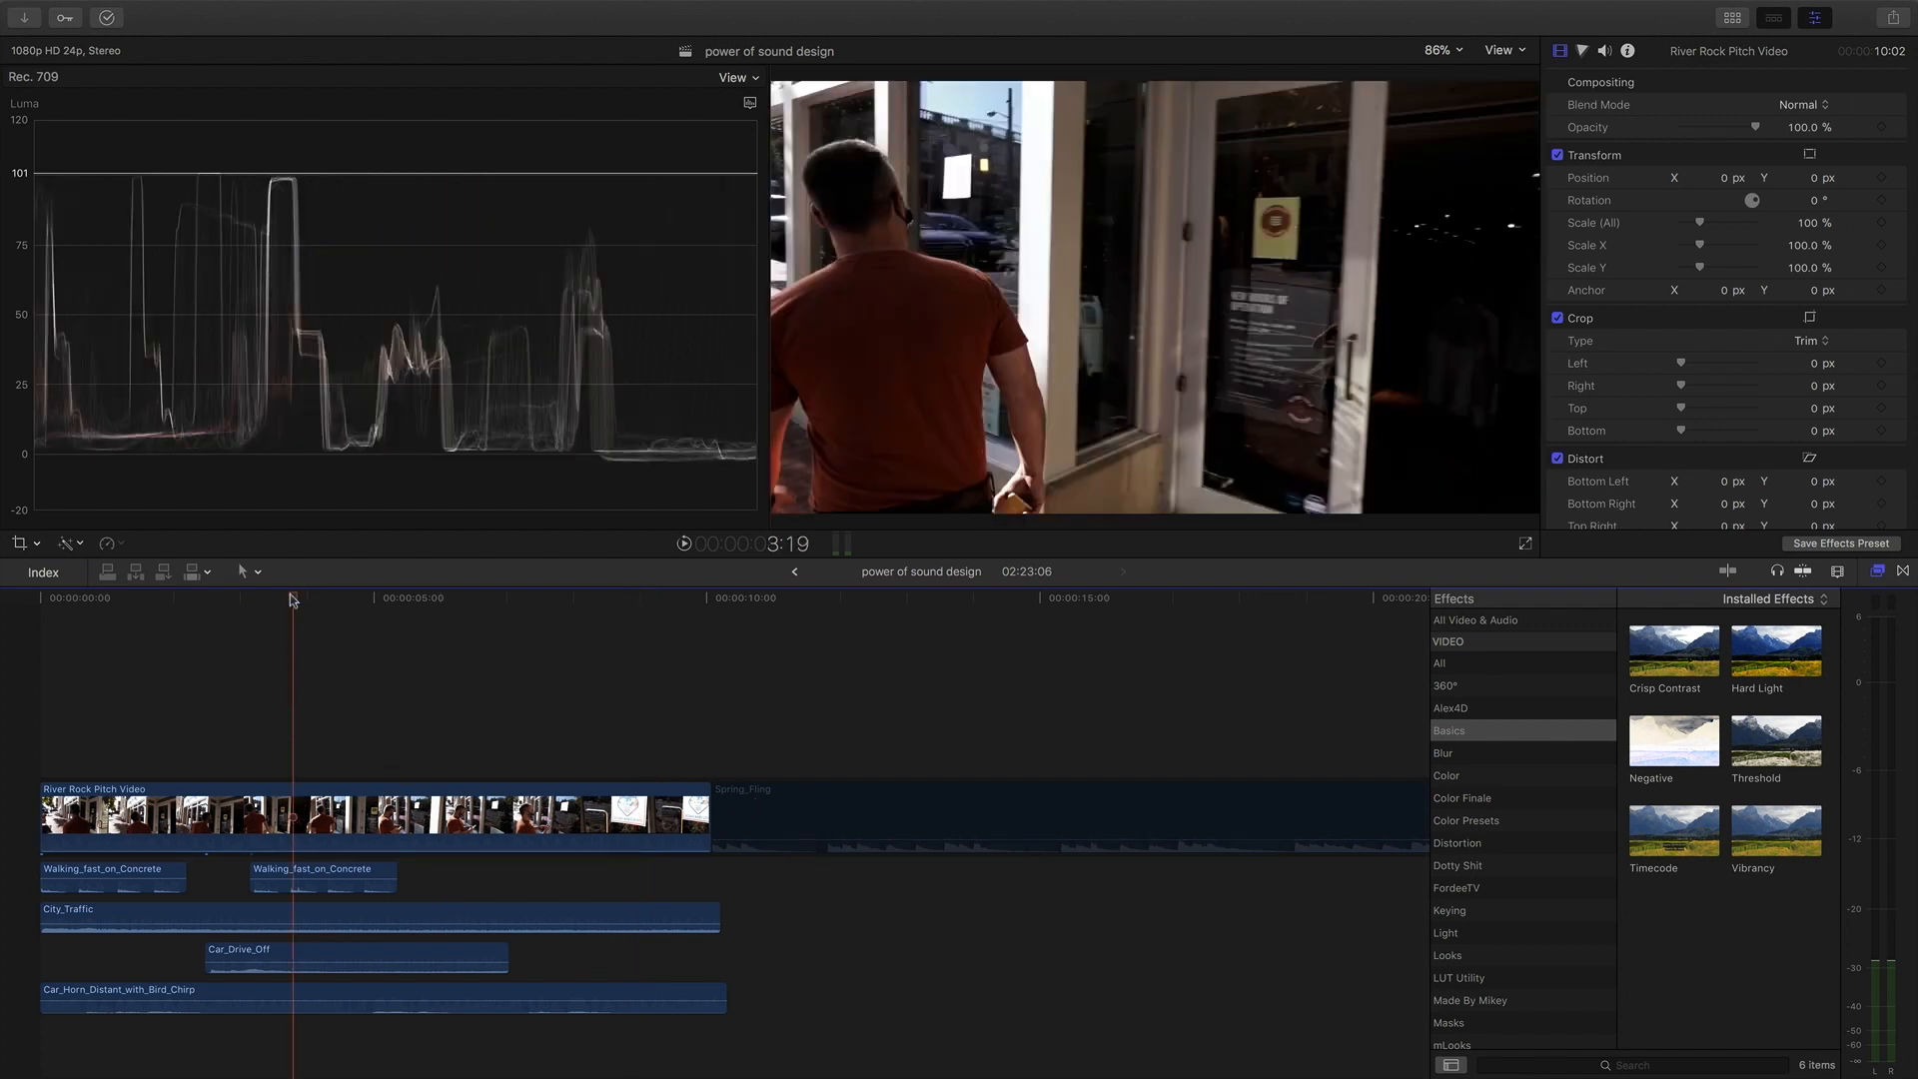
left_click_drag(292, 599, 326, 600)
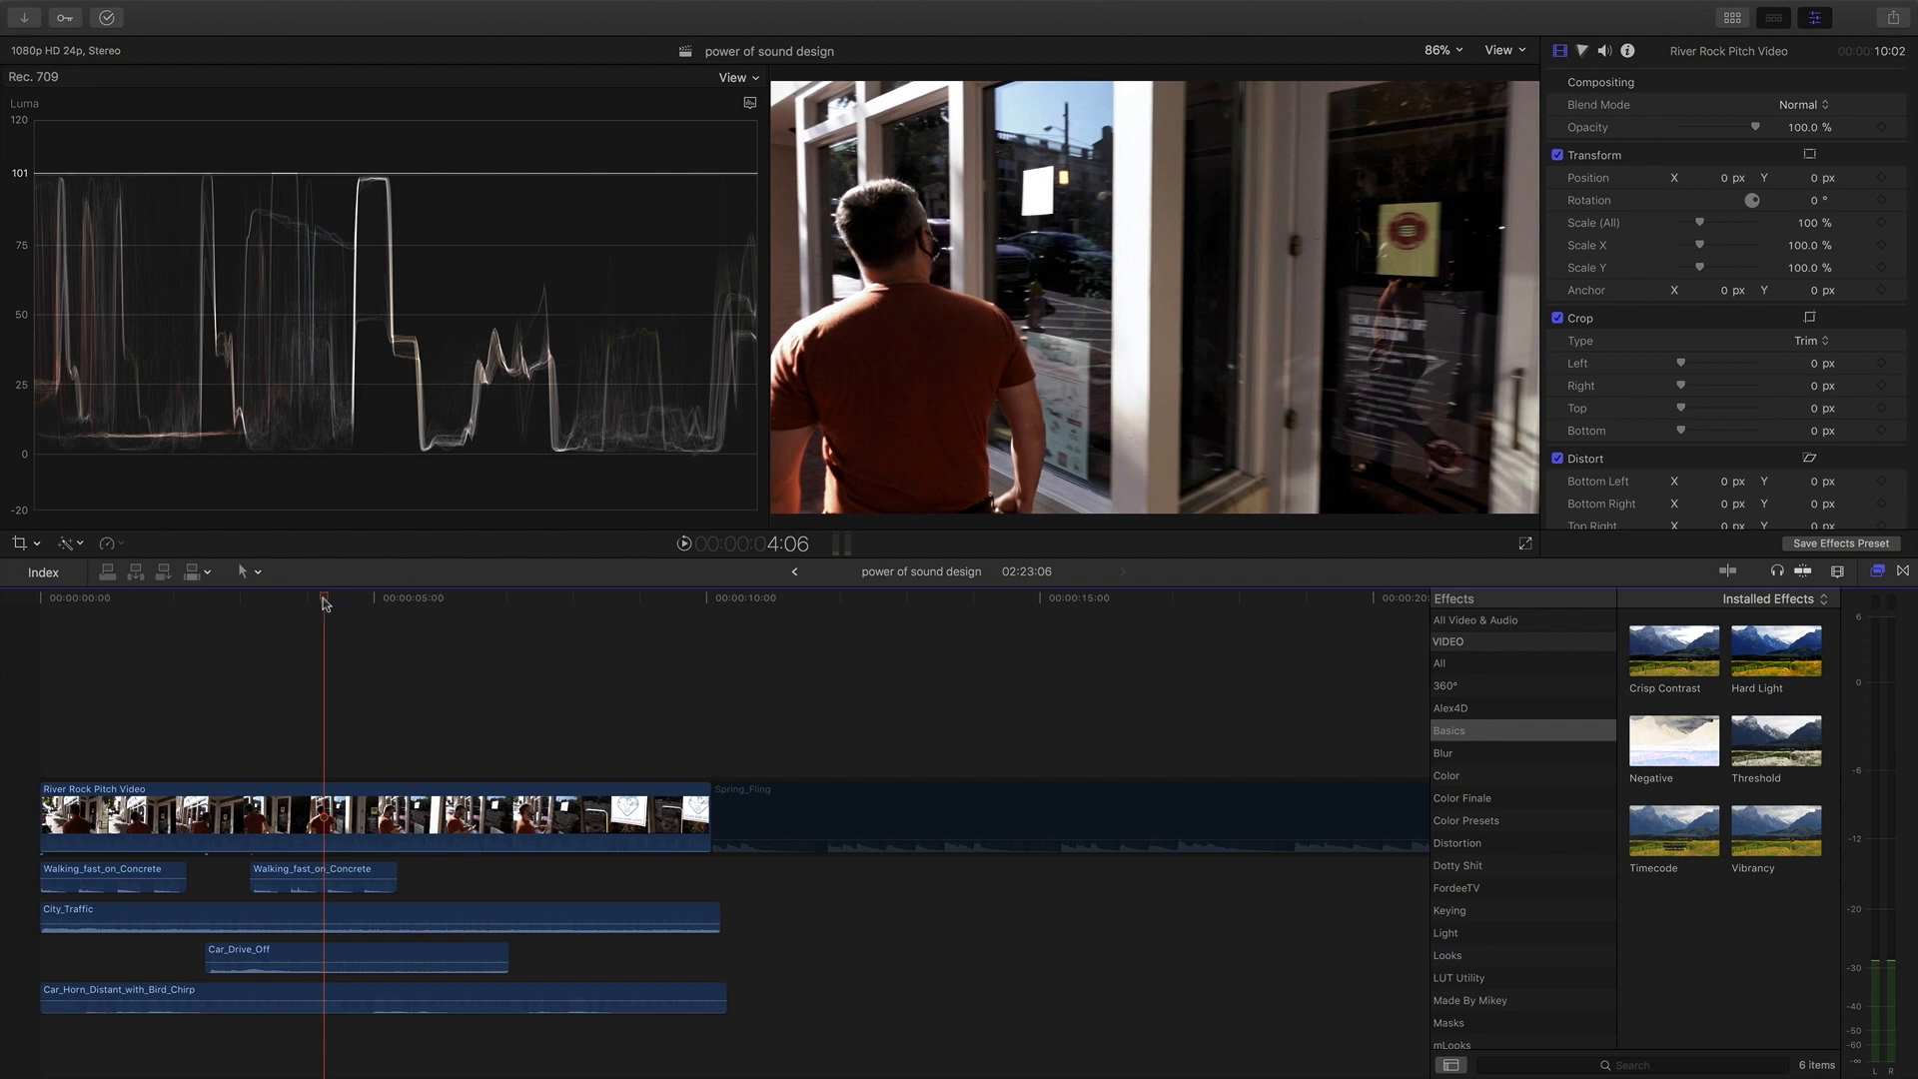
left_click_drag(324, 602, 557, 640)
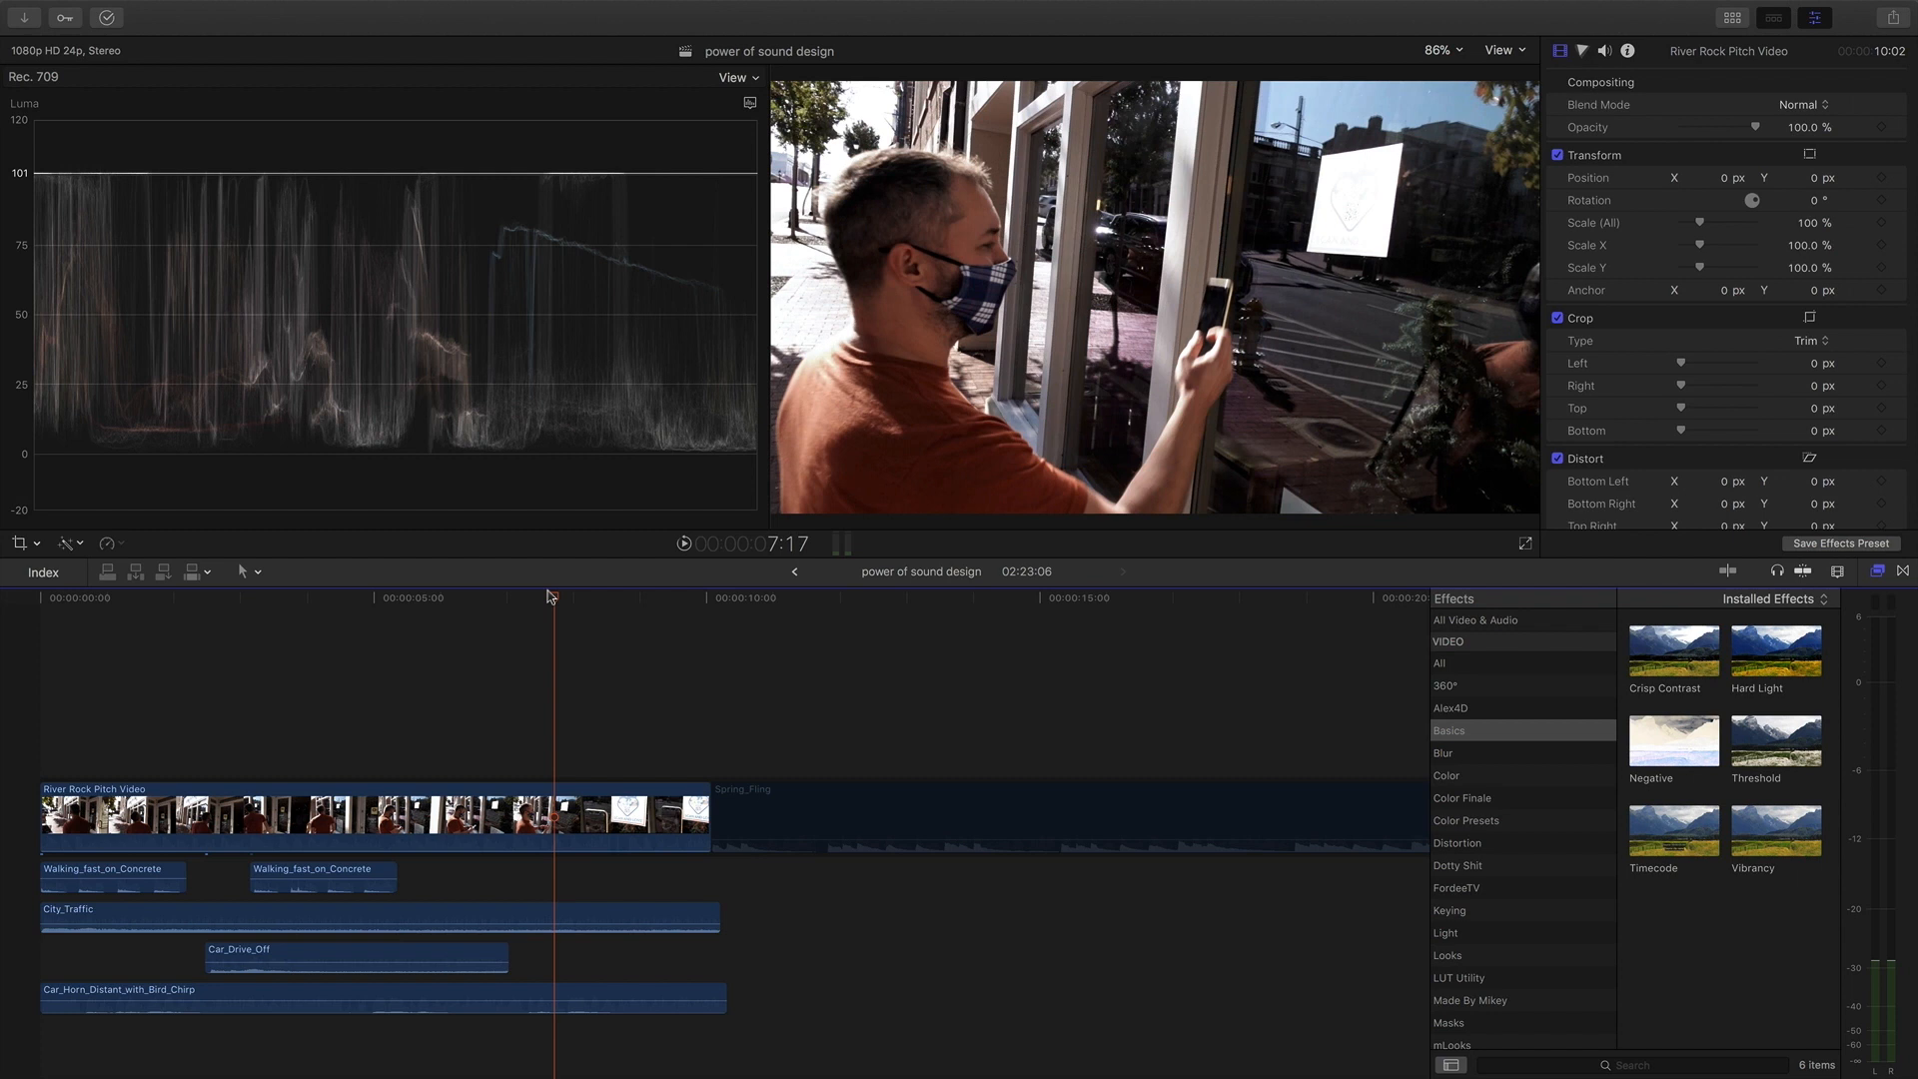
left_click_drag(557, 602, 616, 599)
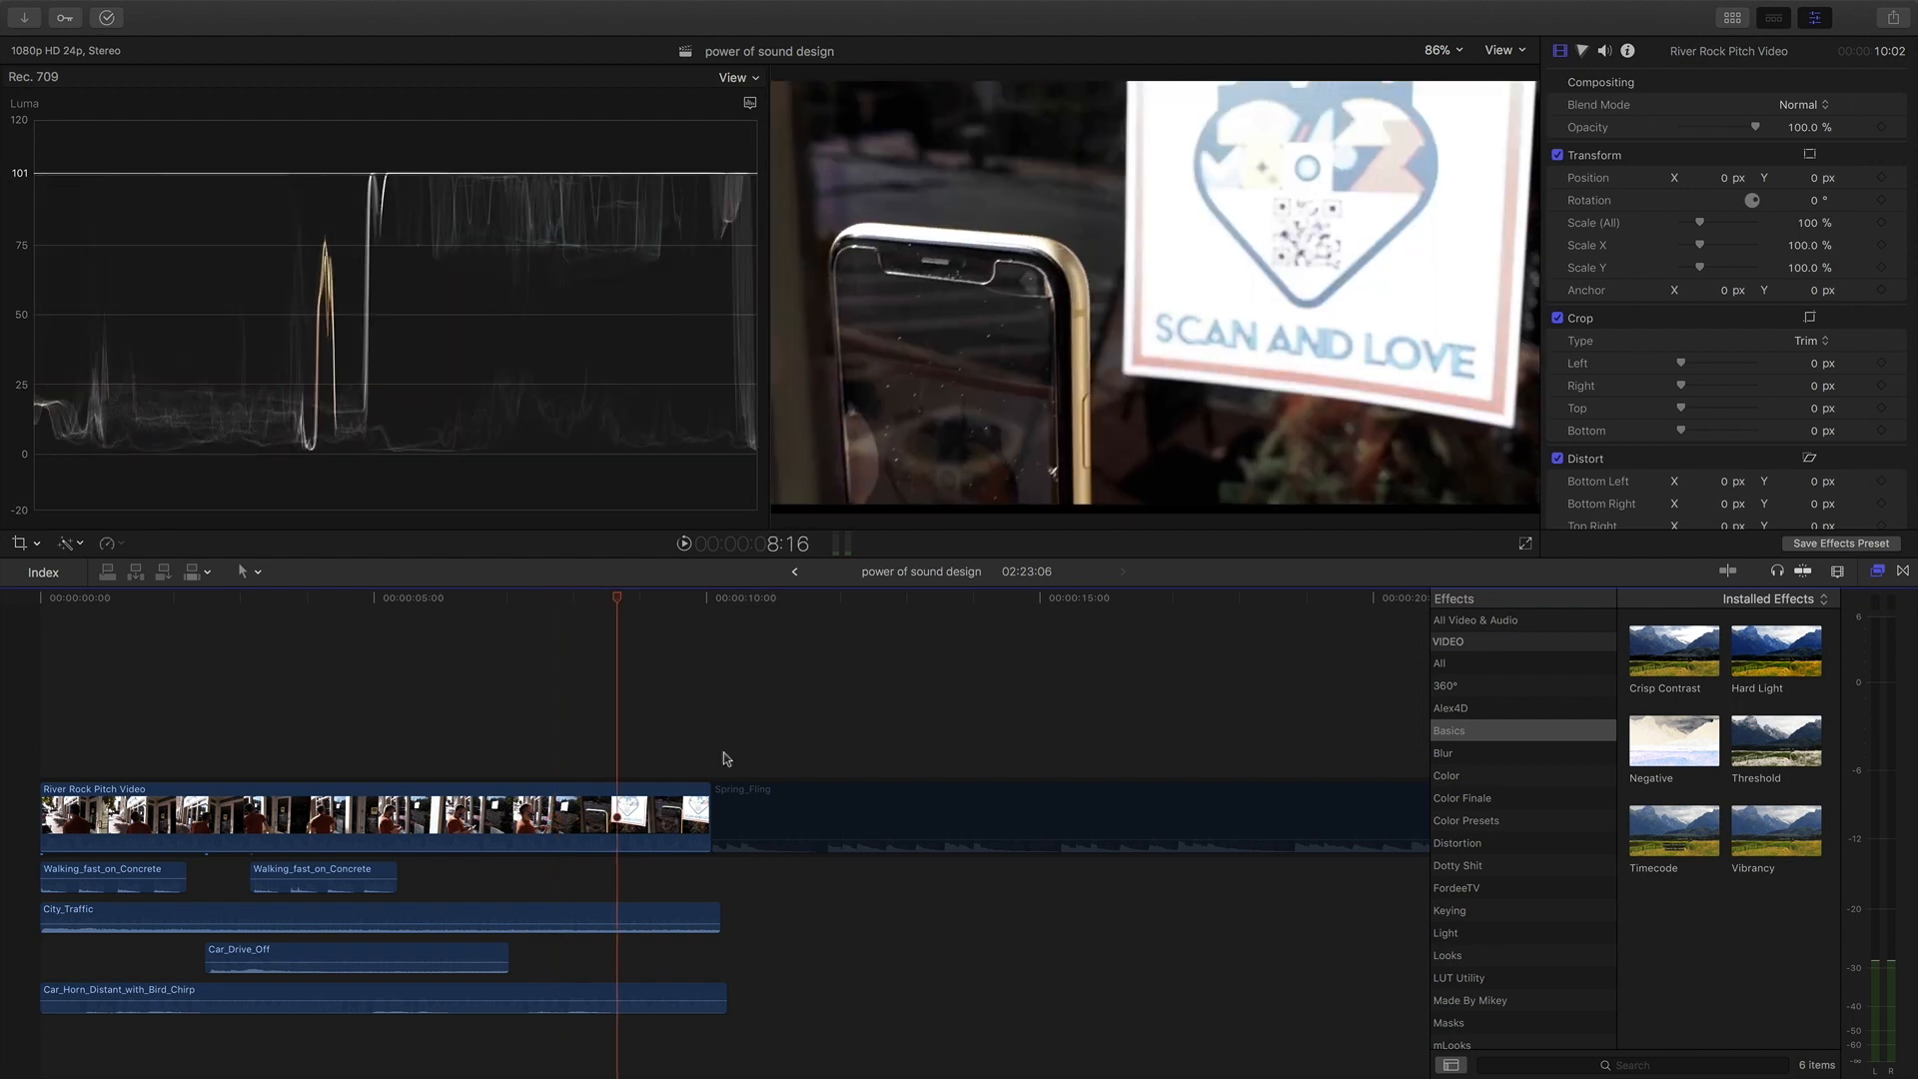
Move the Spring_Fling music beneath the sound effects to start with the video, enable it, and play from the start.
left_click(758, 801)
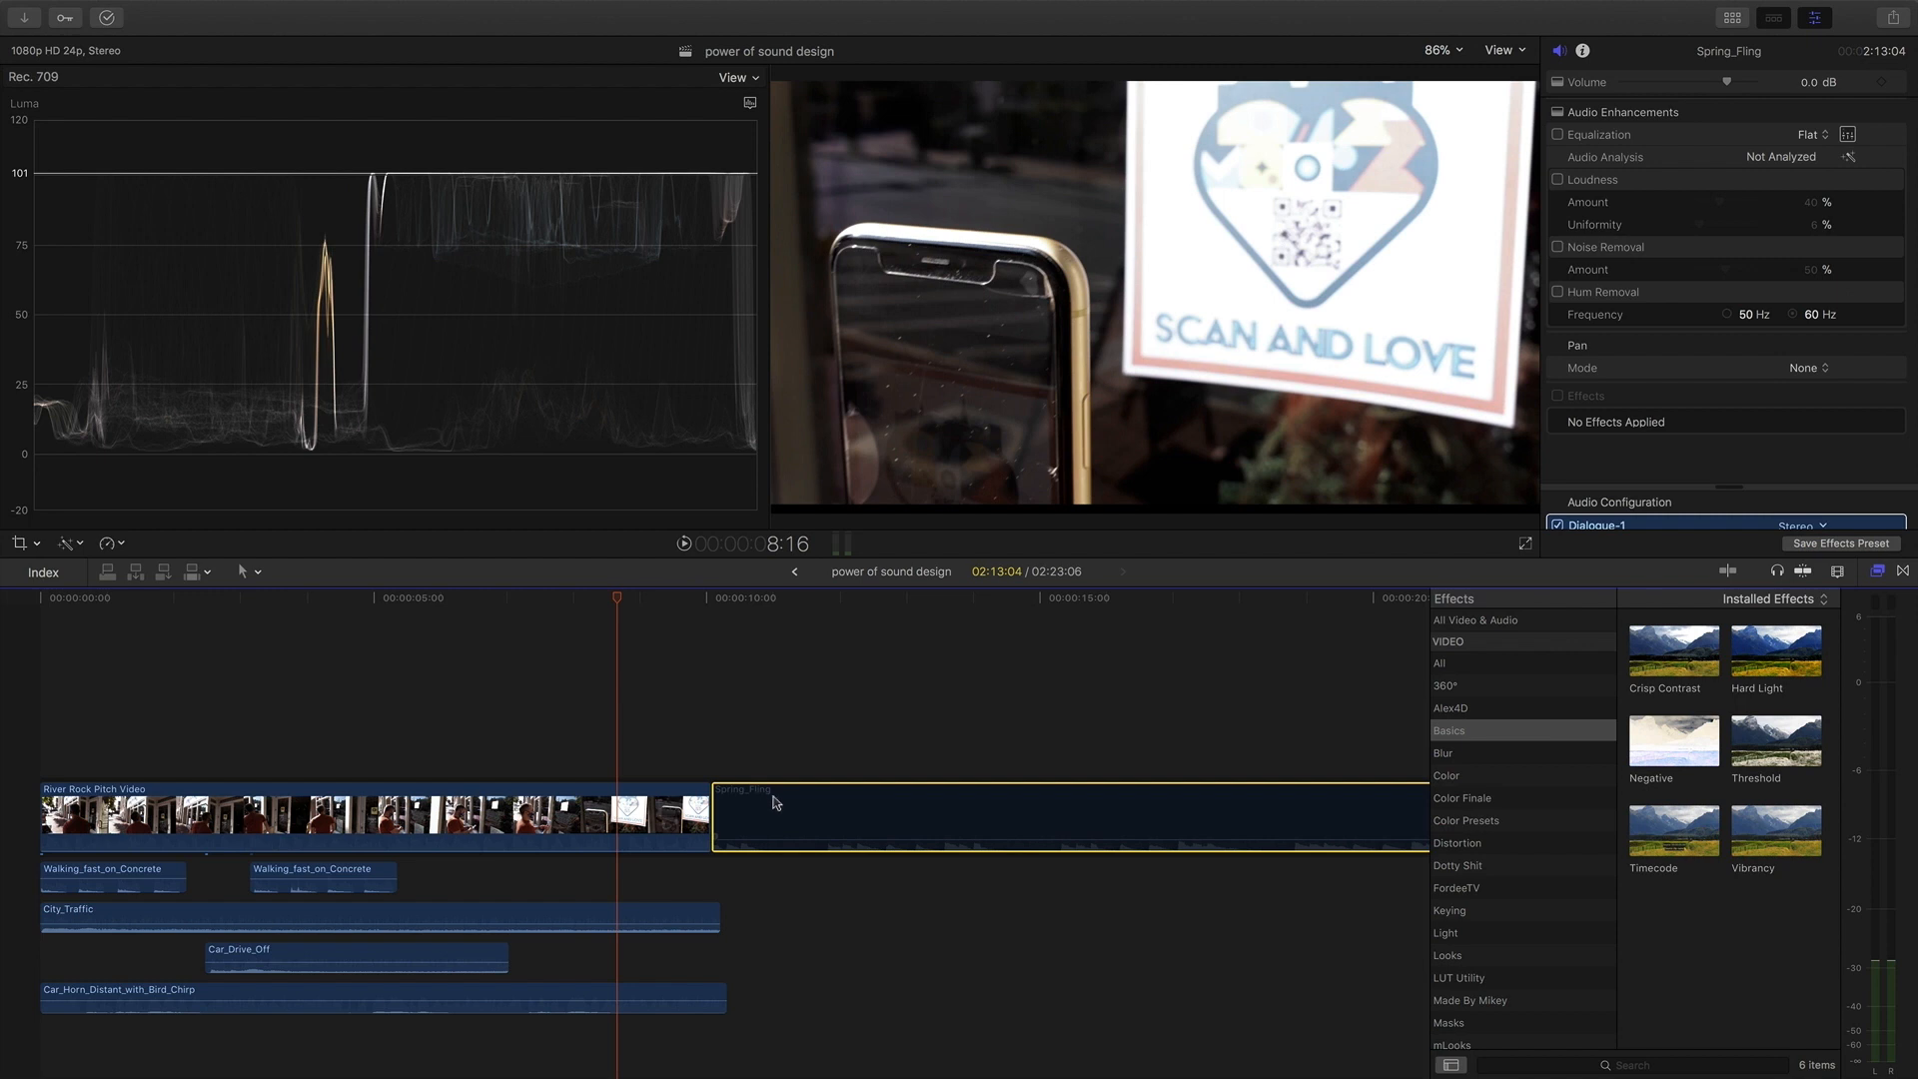
left_click_drag(776, 802, 116, 1002)
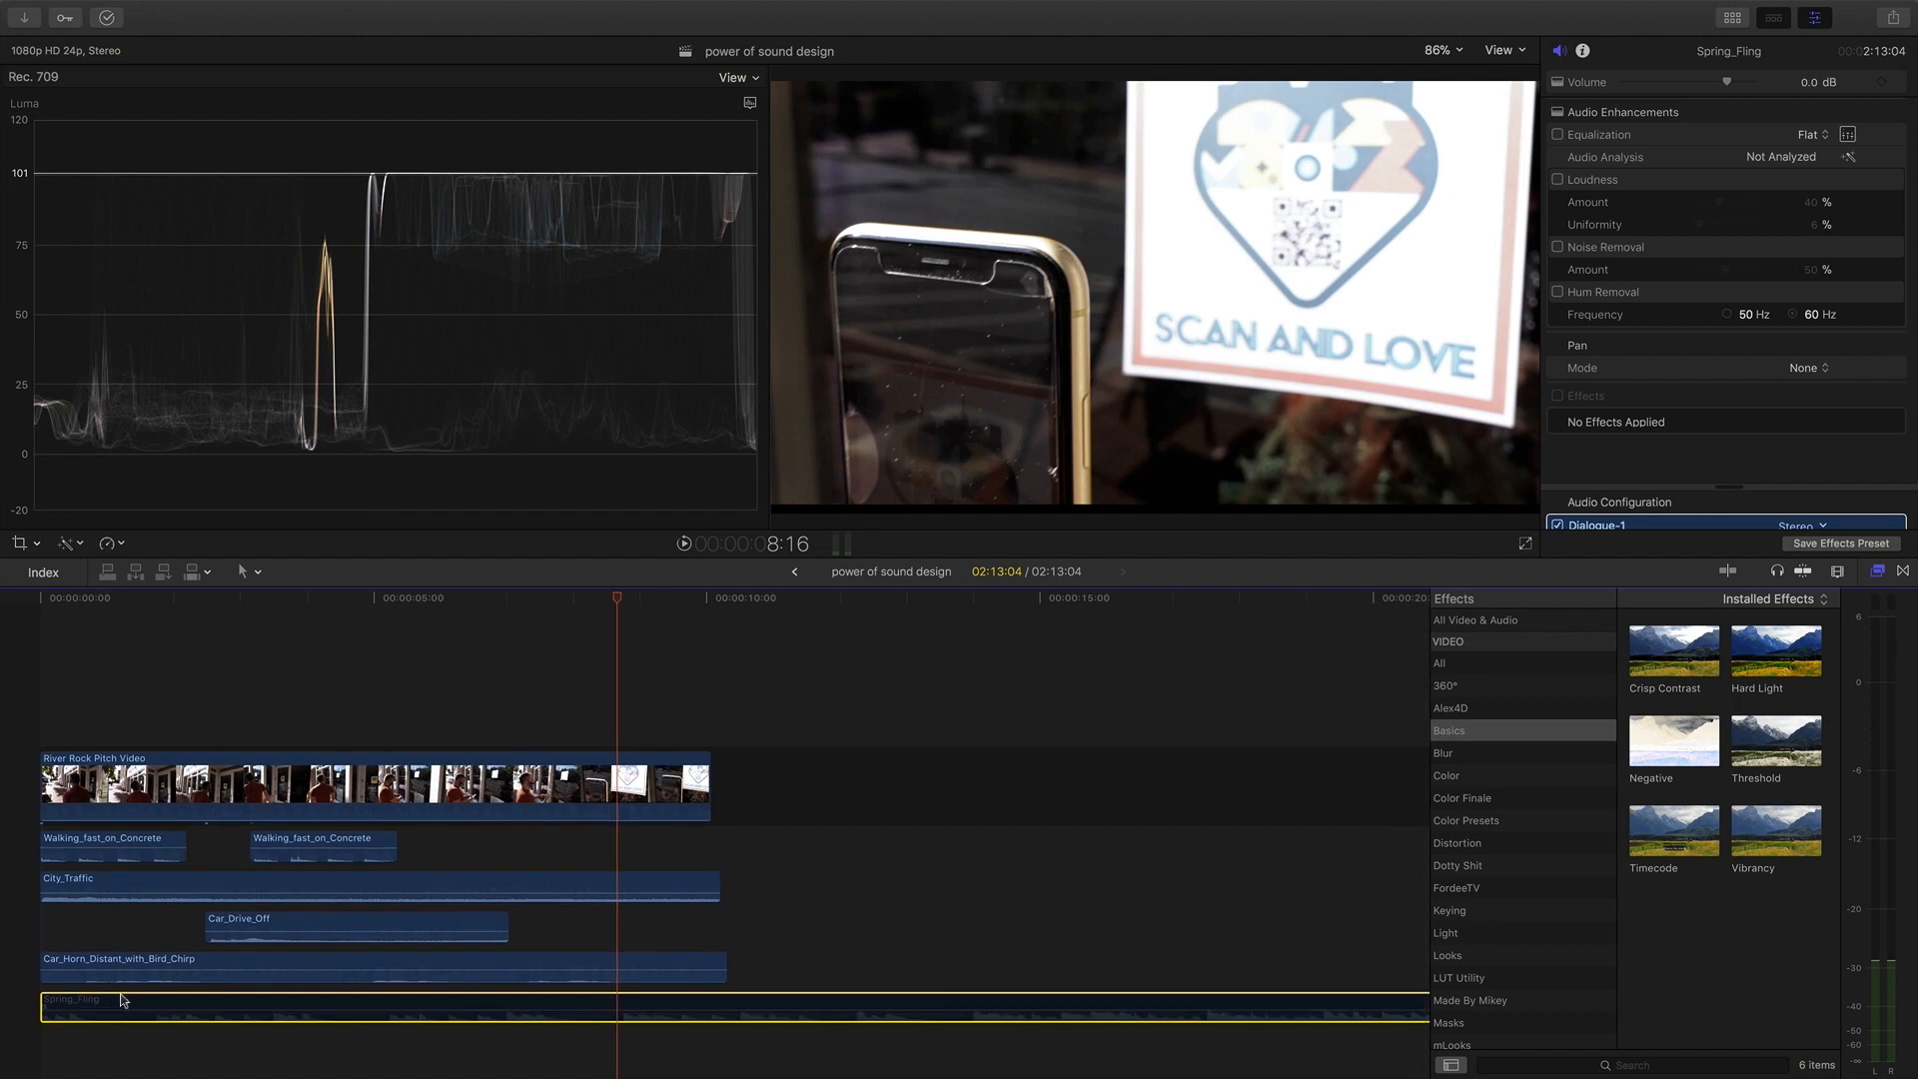
left_click_drag(122, 1000, 121, 1001)
left_click(30, 711)
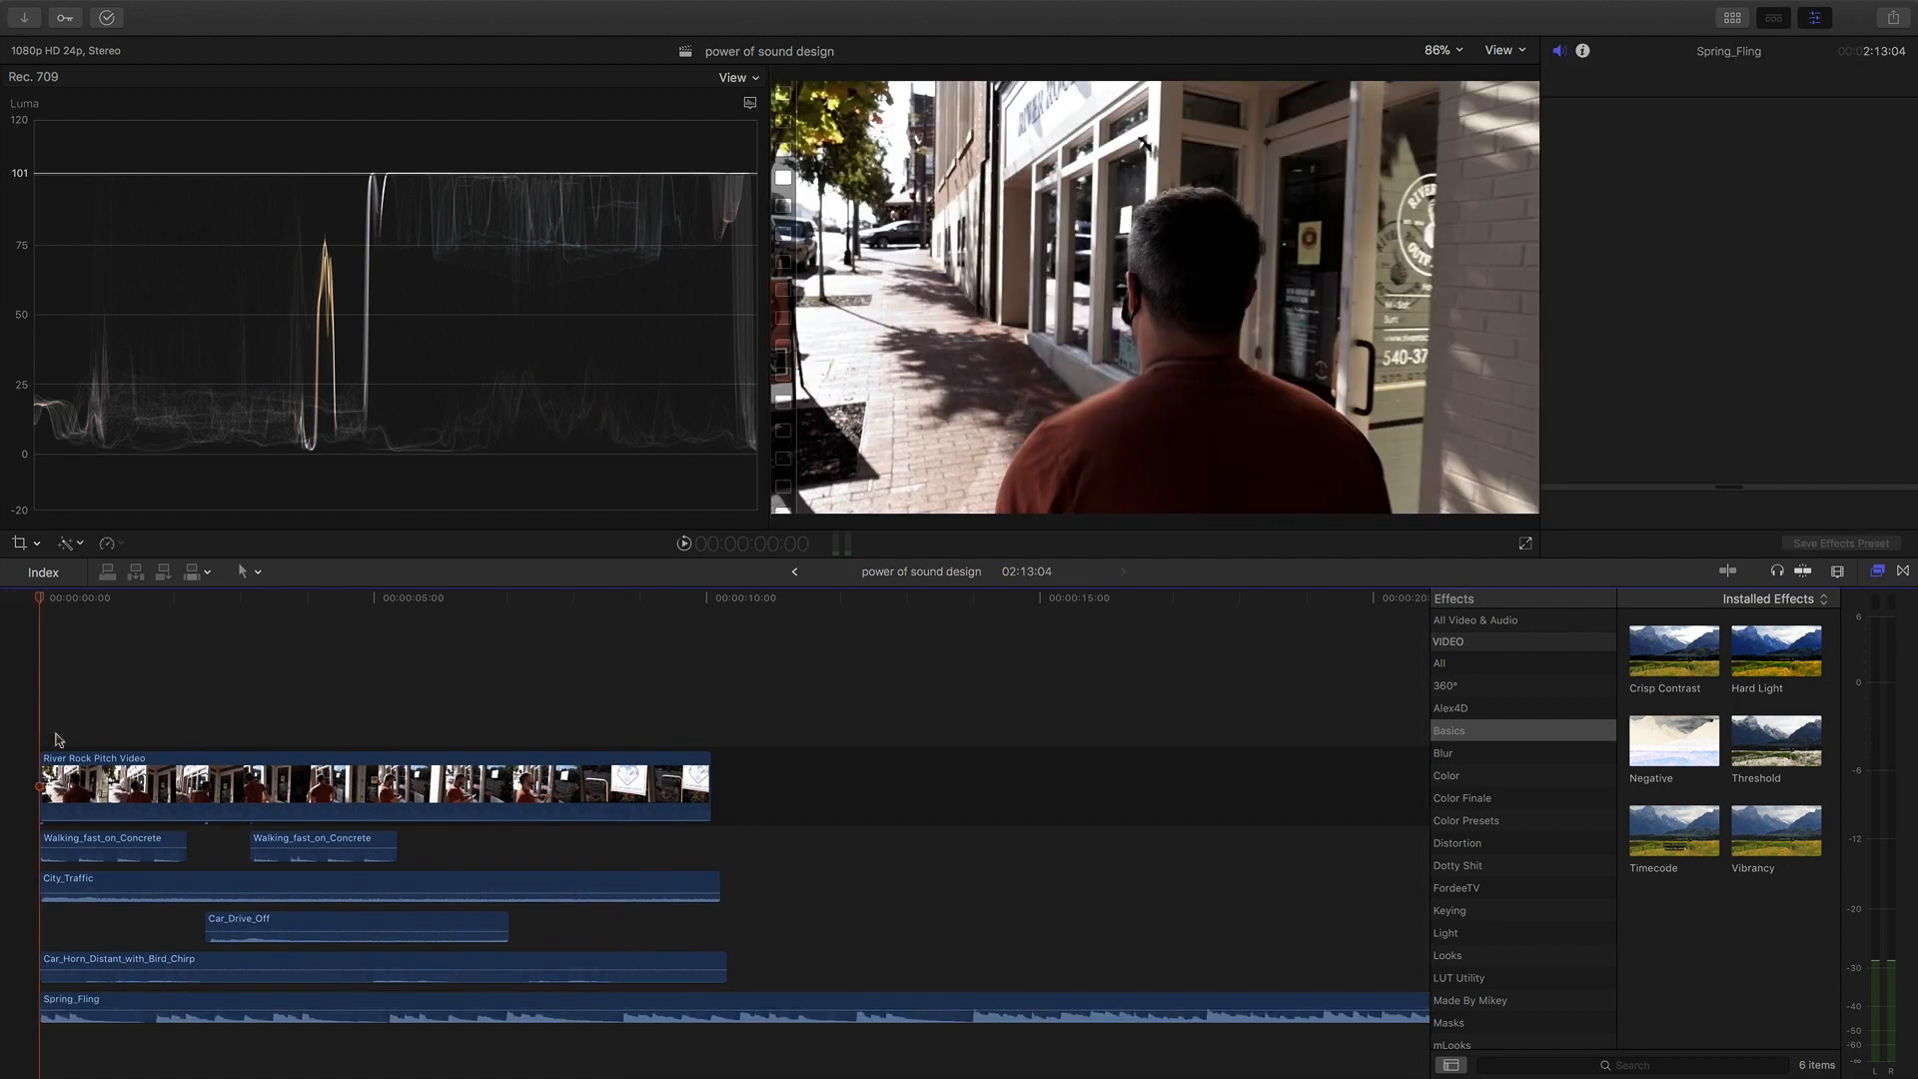
key("space")
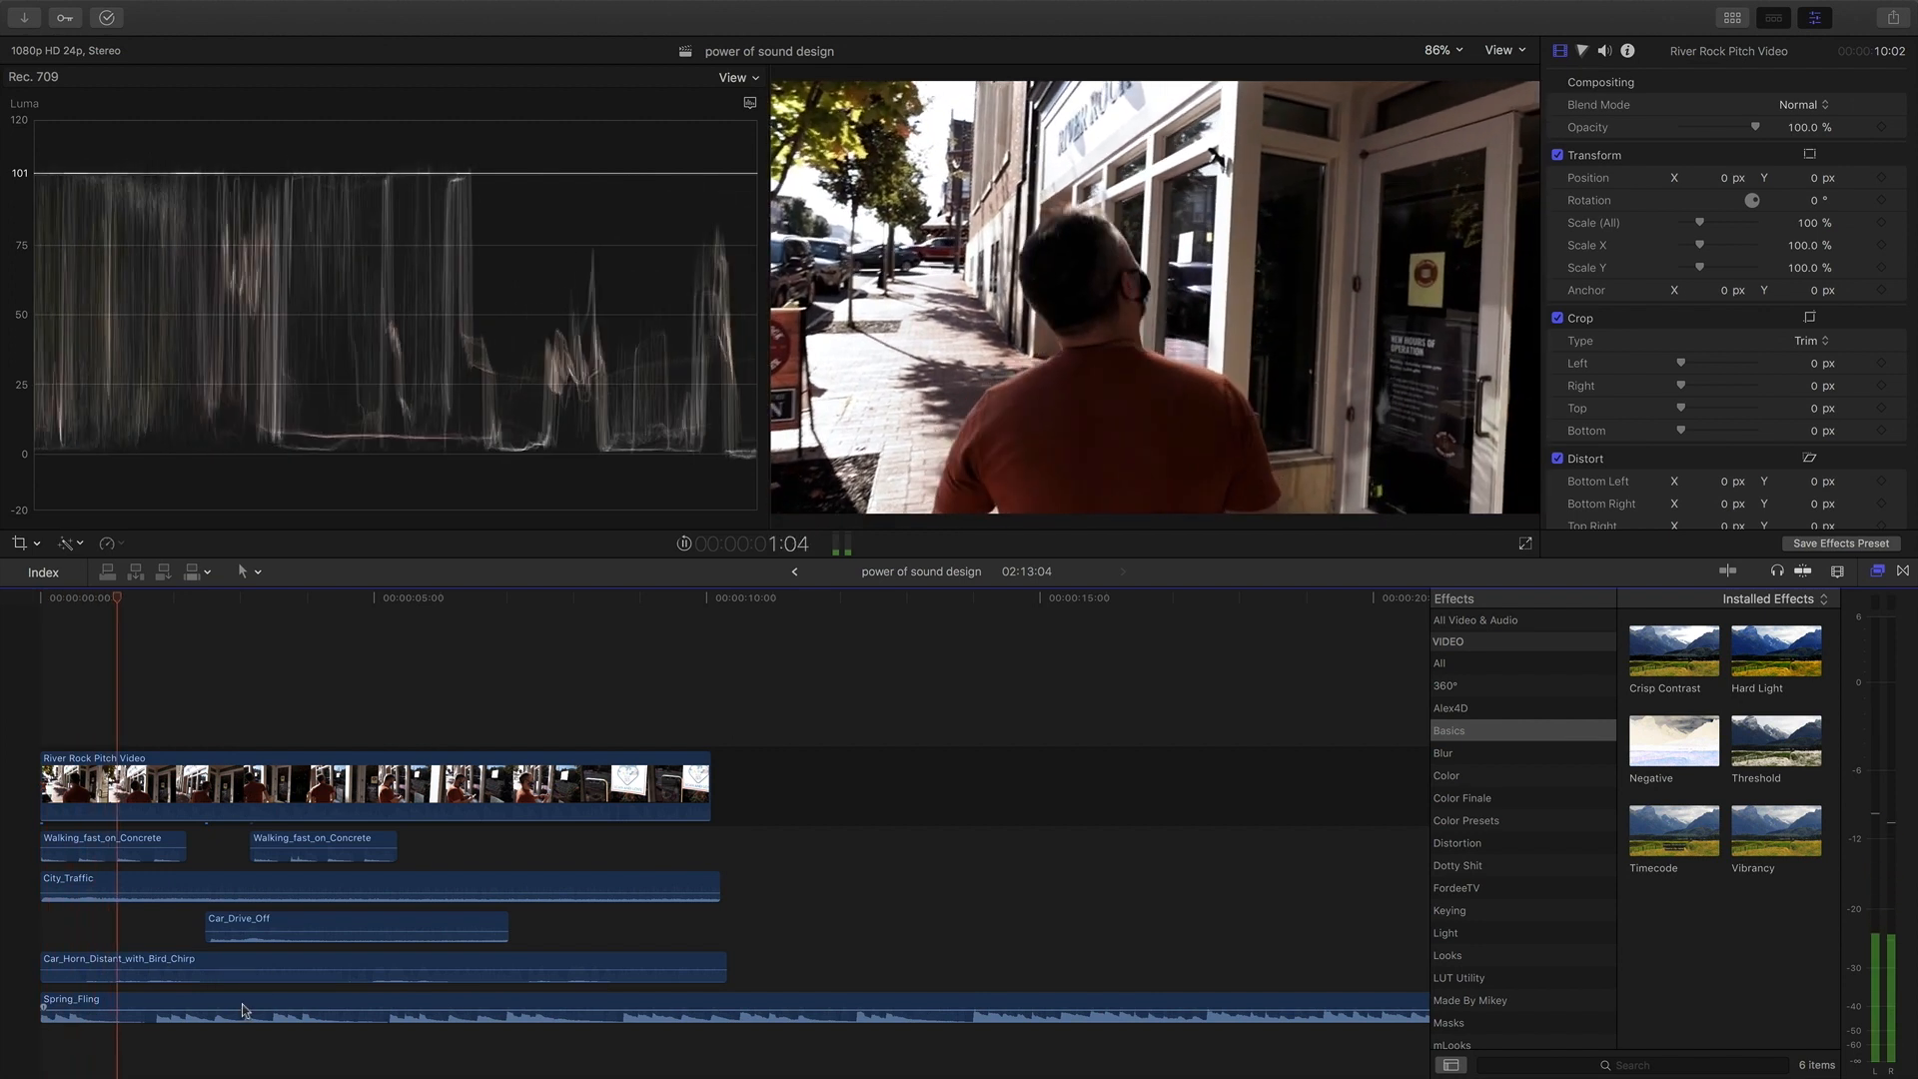
Set Spring_Fling's volume to -8.5 dB while the edit plays, and stop playback near the end of the video.
left_click(243, 1011)
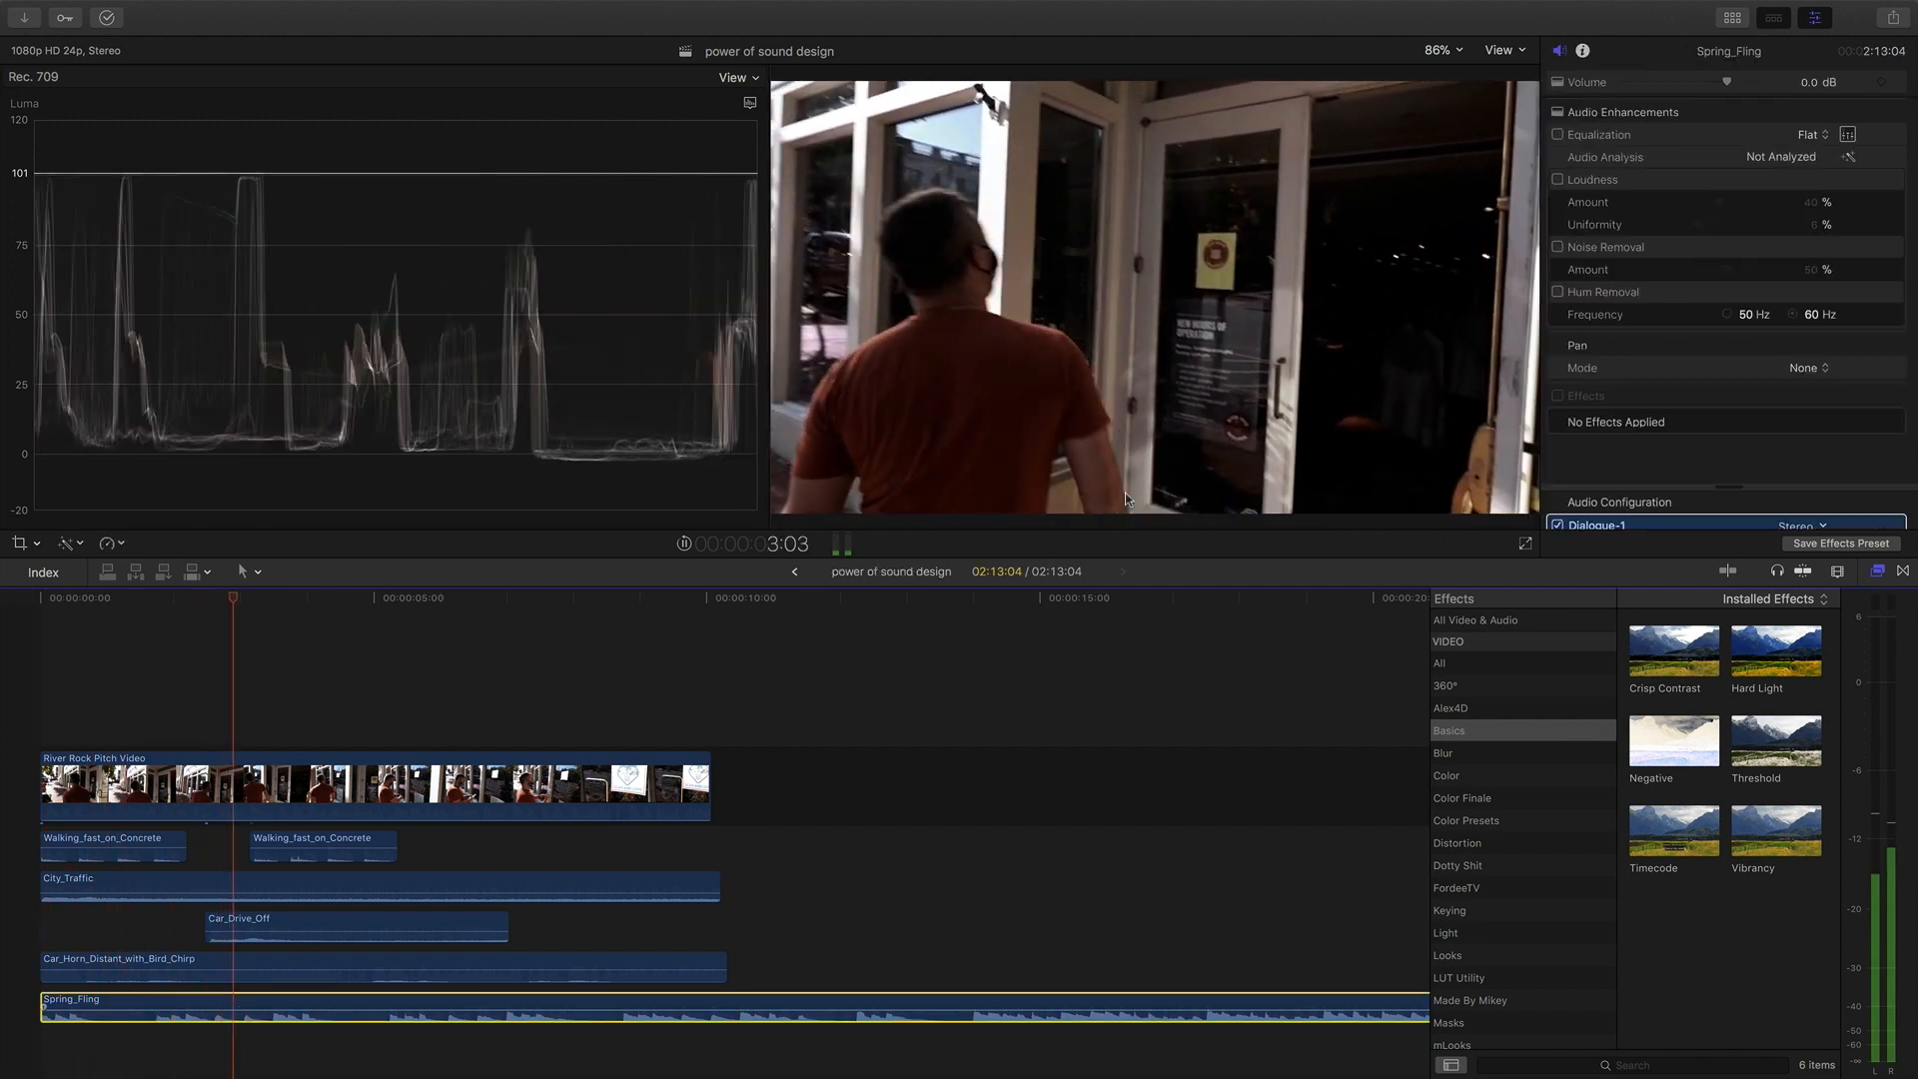
left_click_drag(1725, 84, 1705, 97)
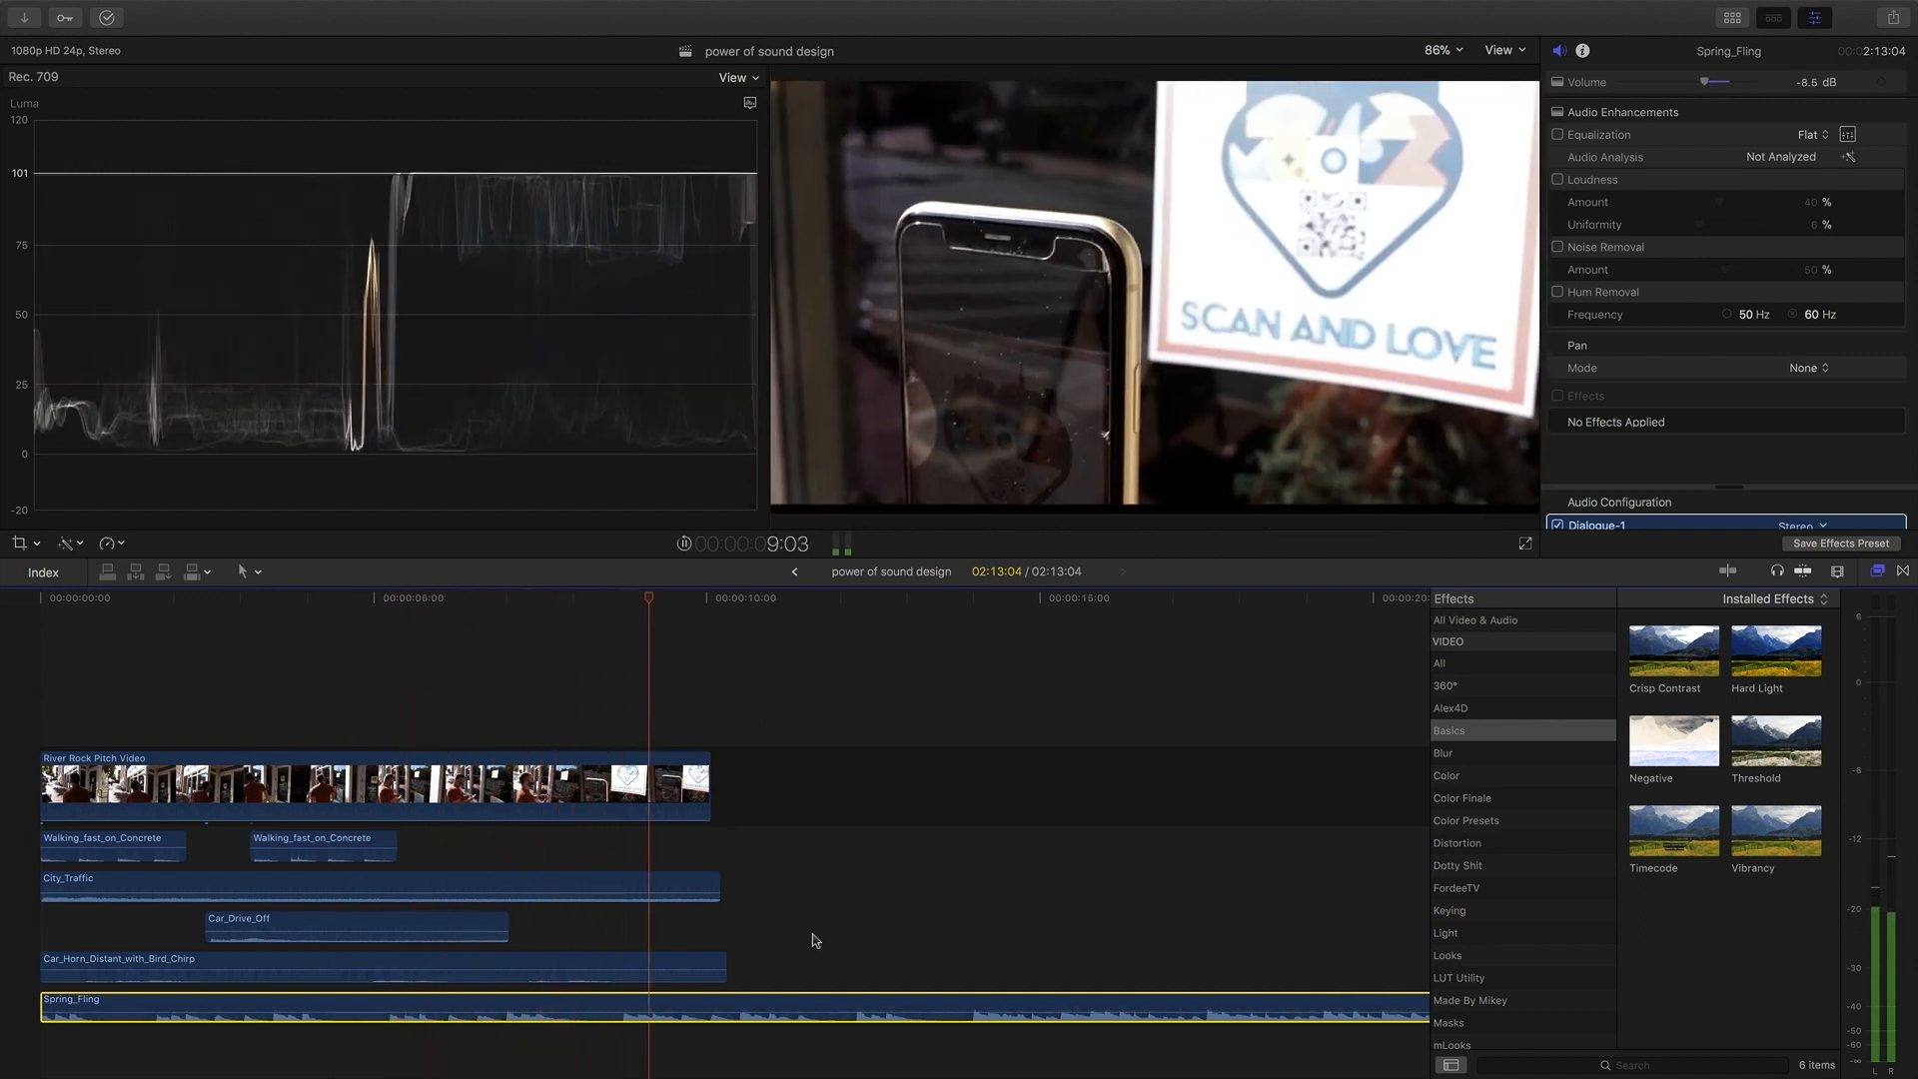
key("space")
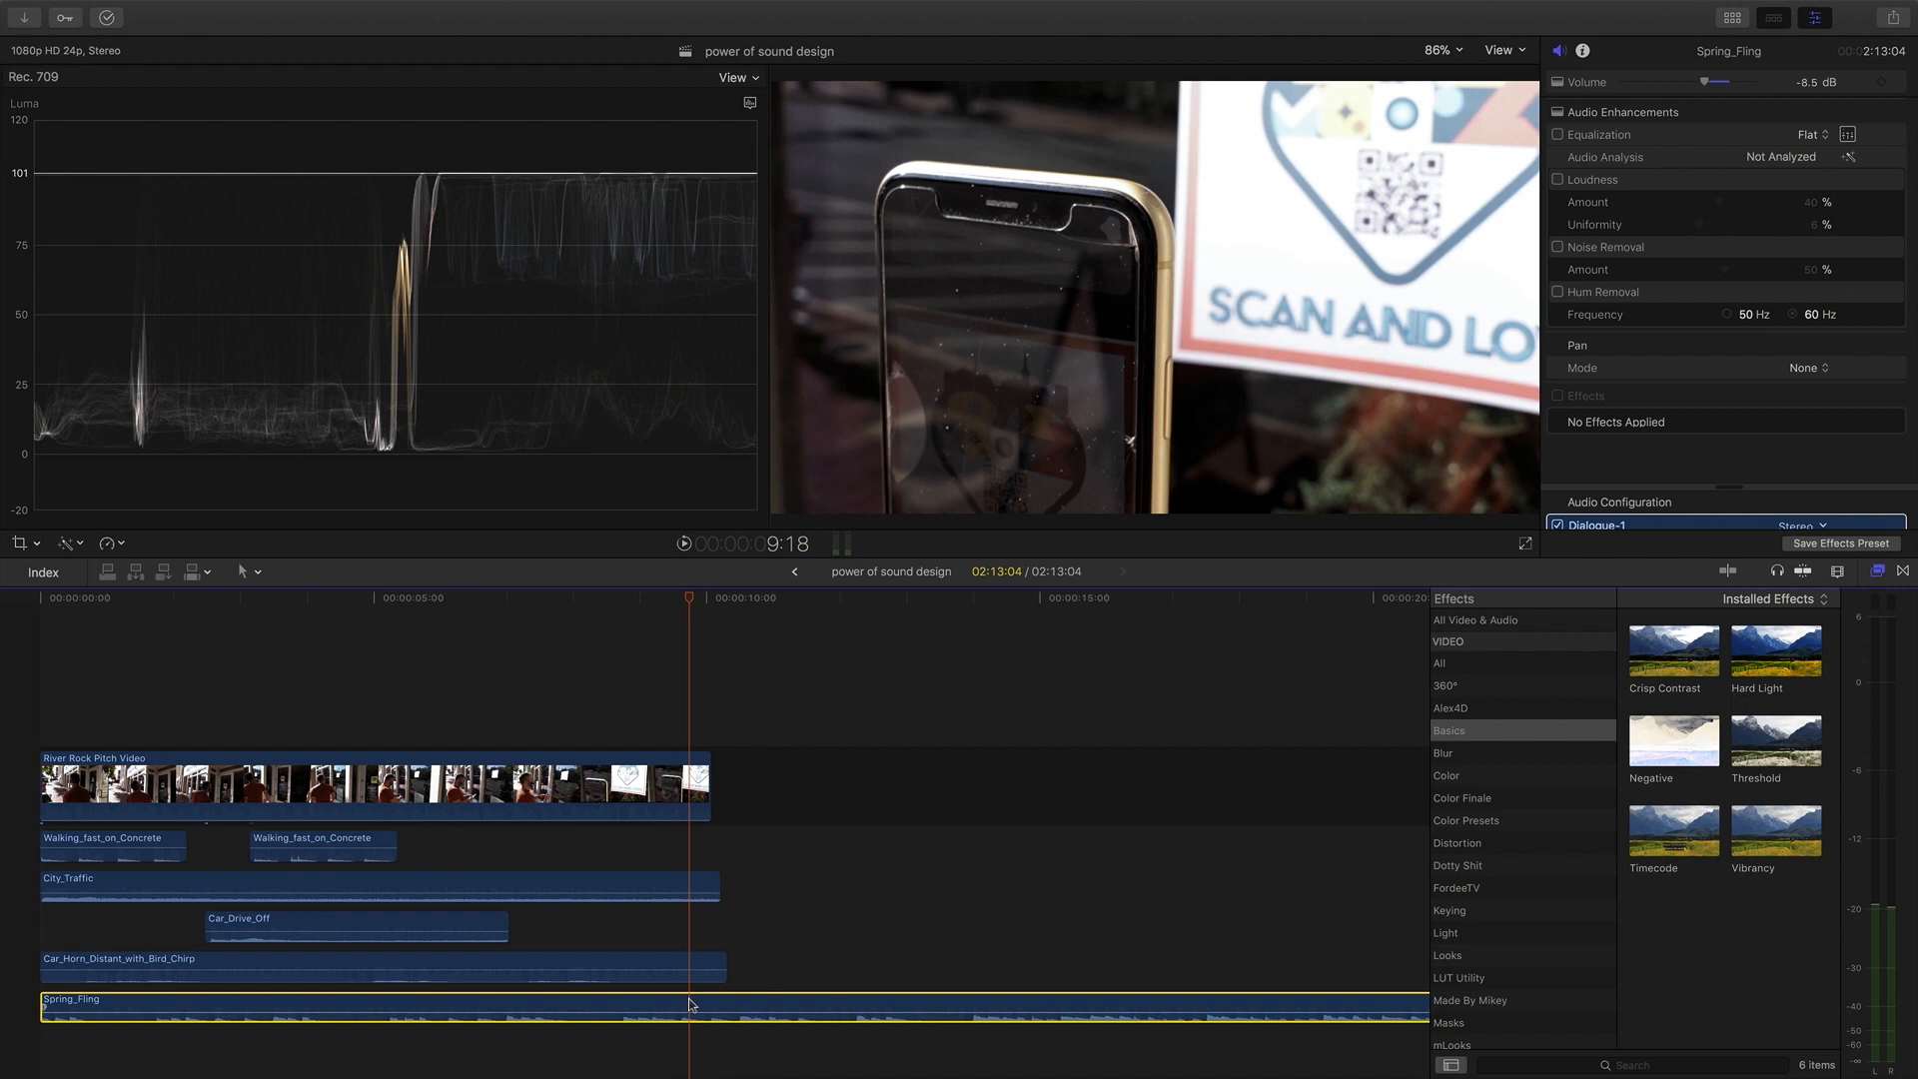
Cut Spring_Fling at 9:18, delete the part after the cut, and play the edit from the start.
key("super+b")
left_click(762, 1006)
key("BackSpace")
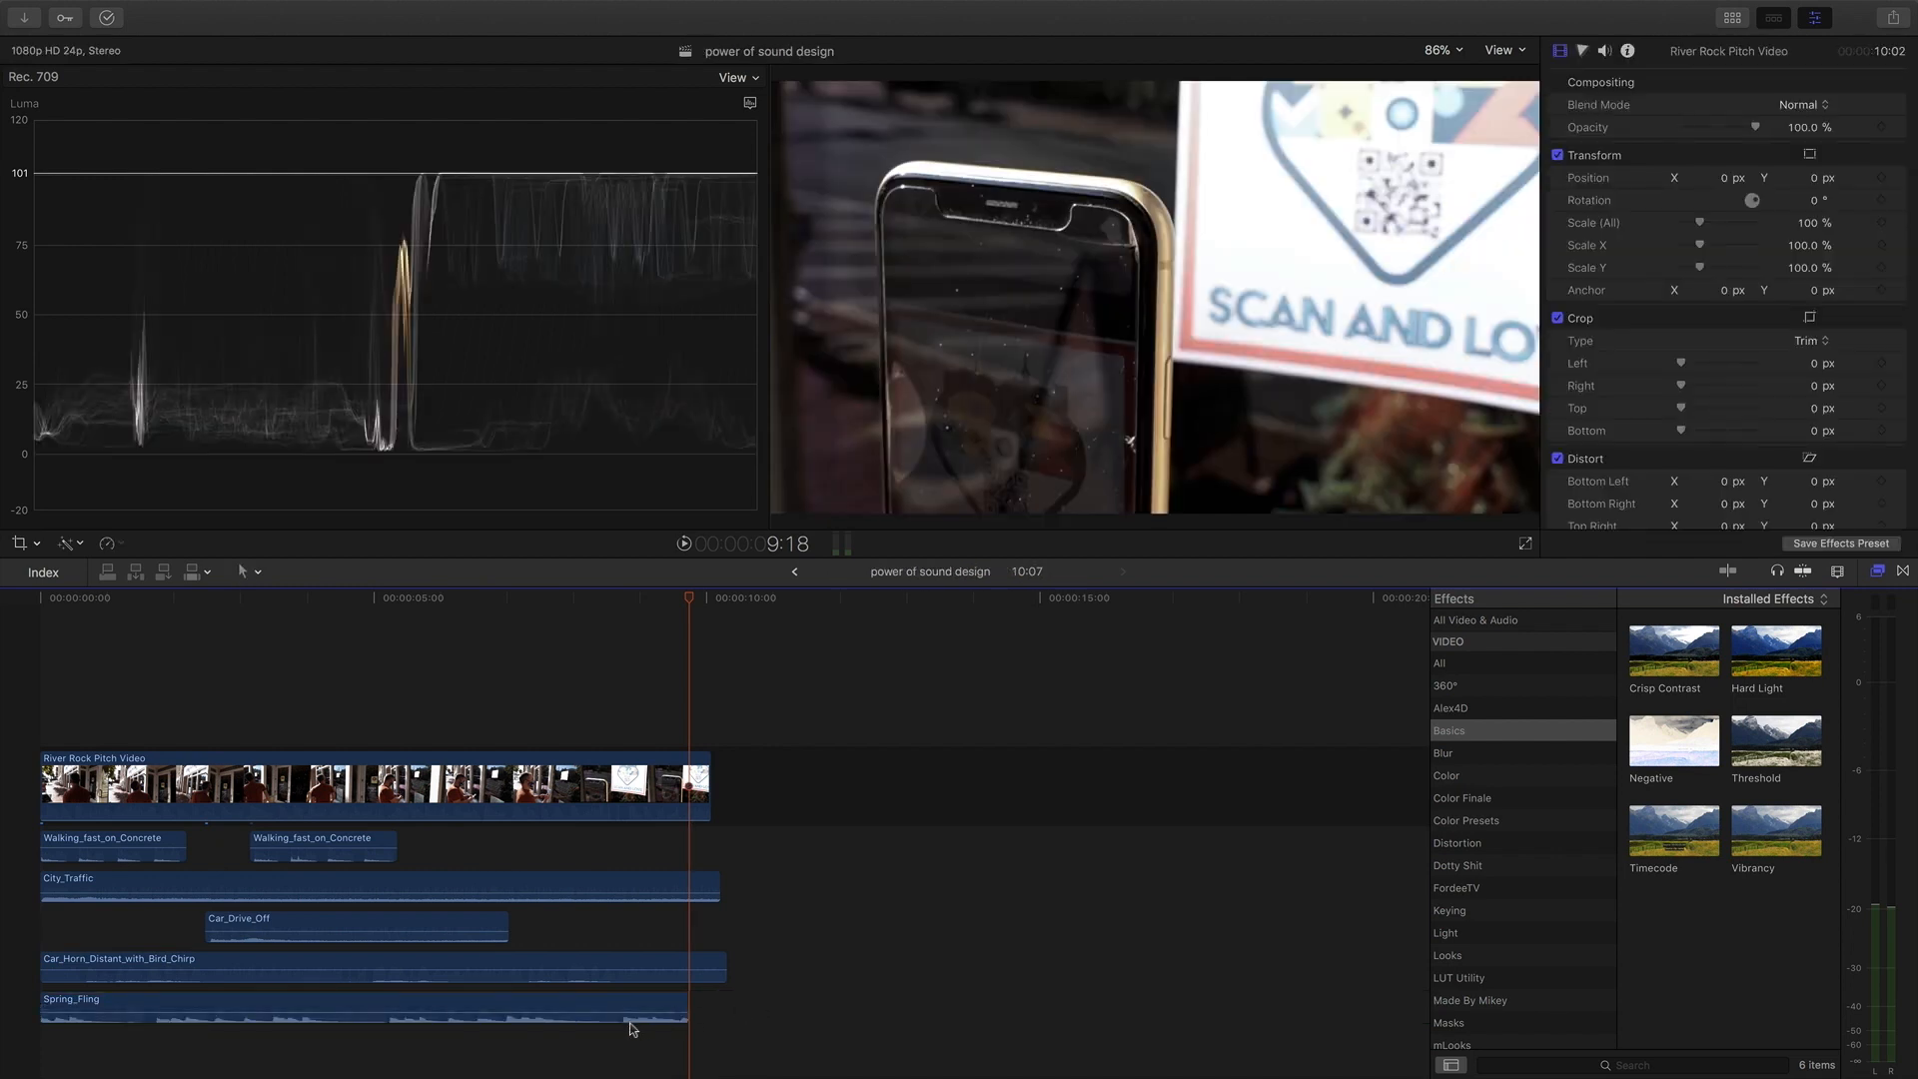
left_click(580, 1008)
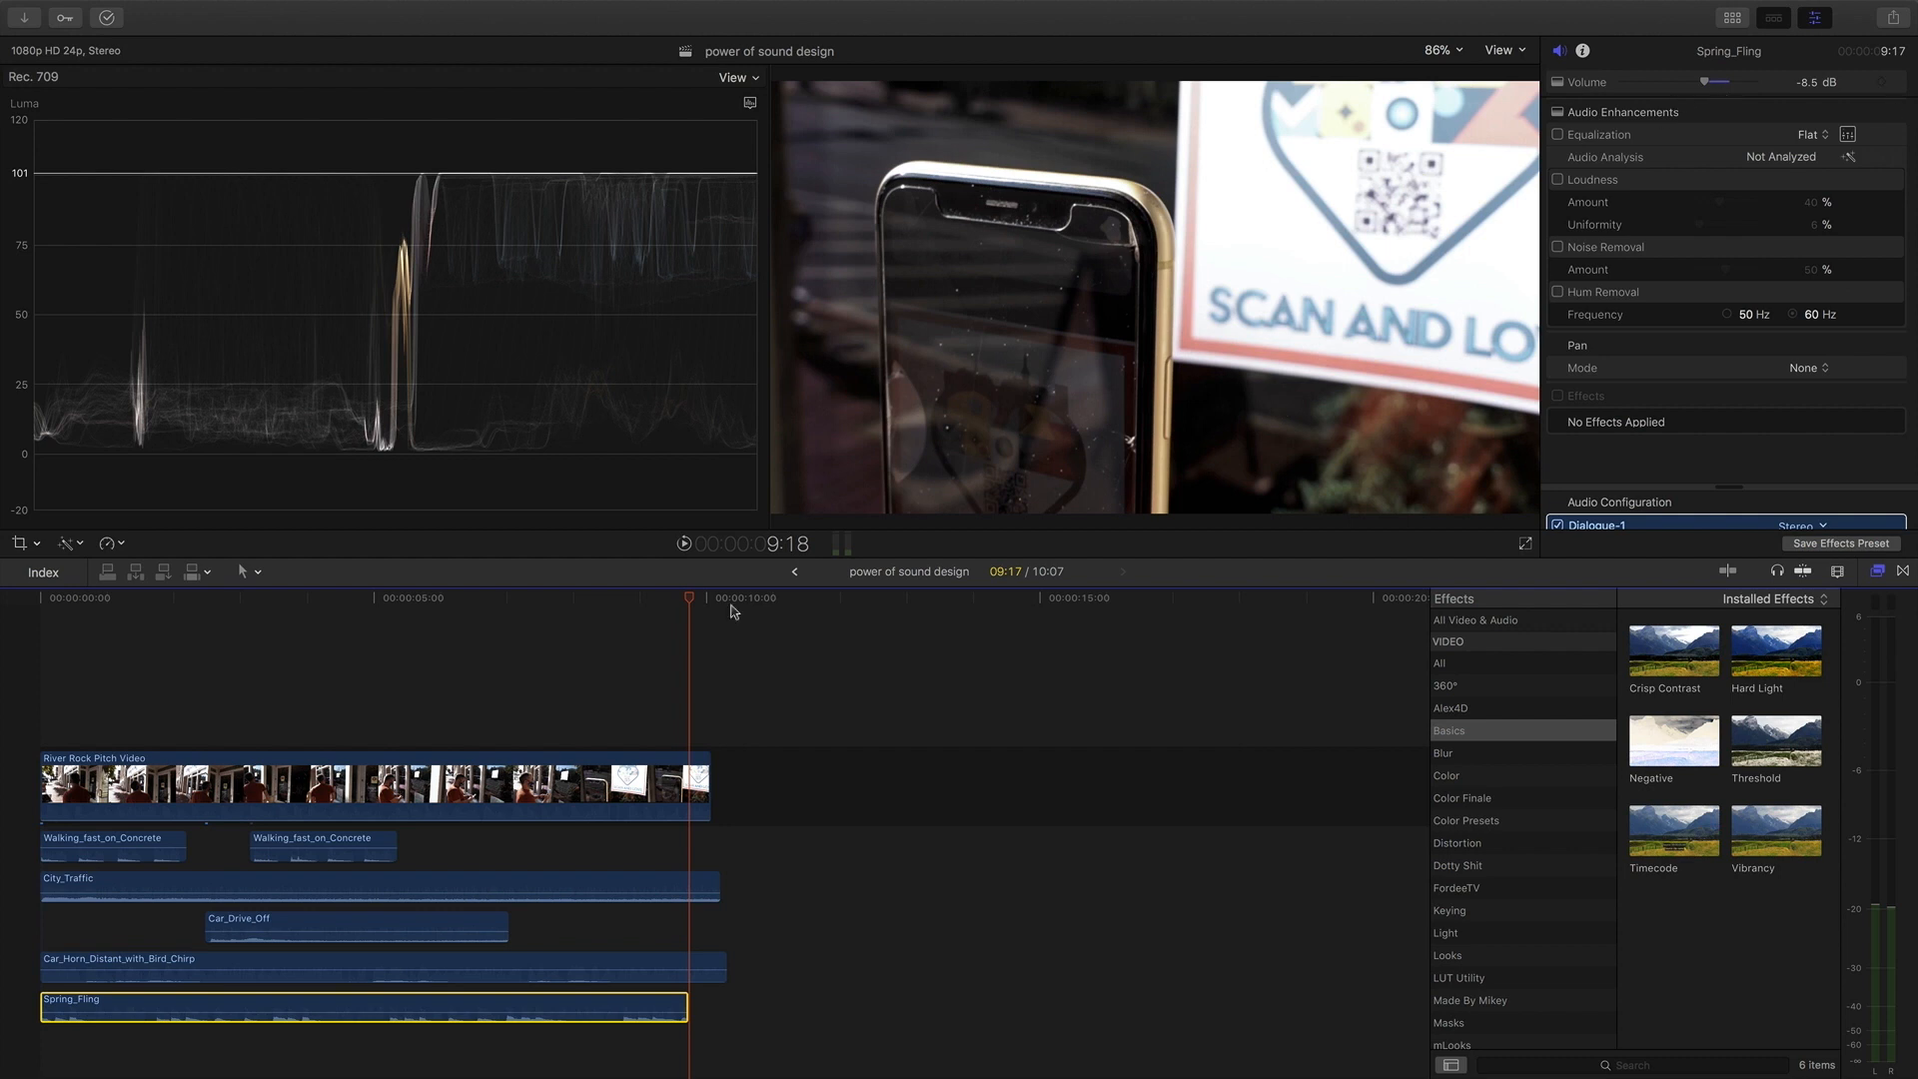
left_click(42, 719)
key("space")
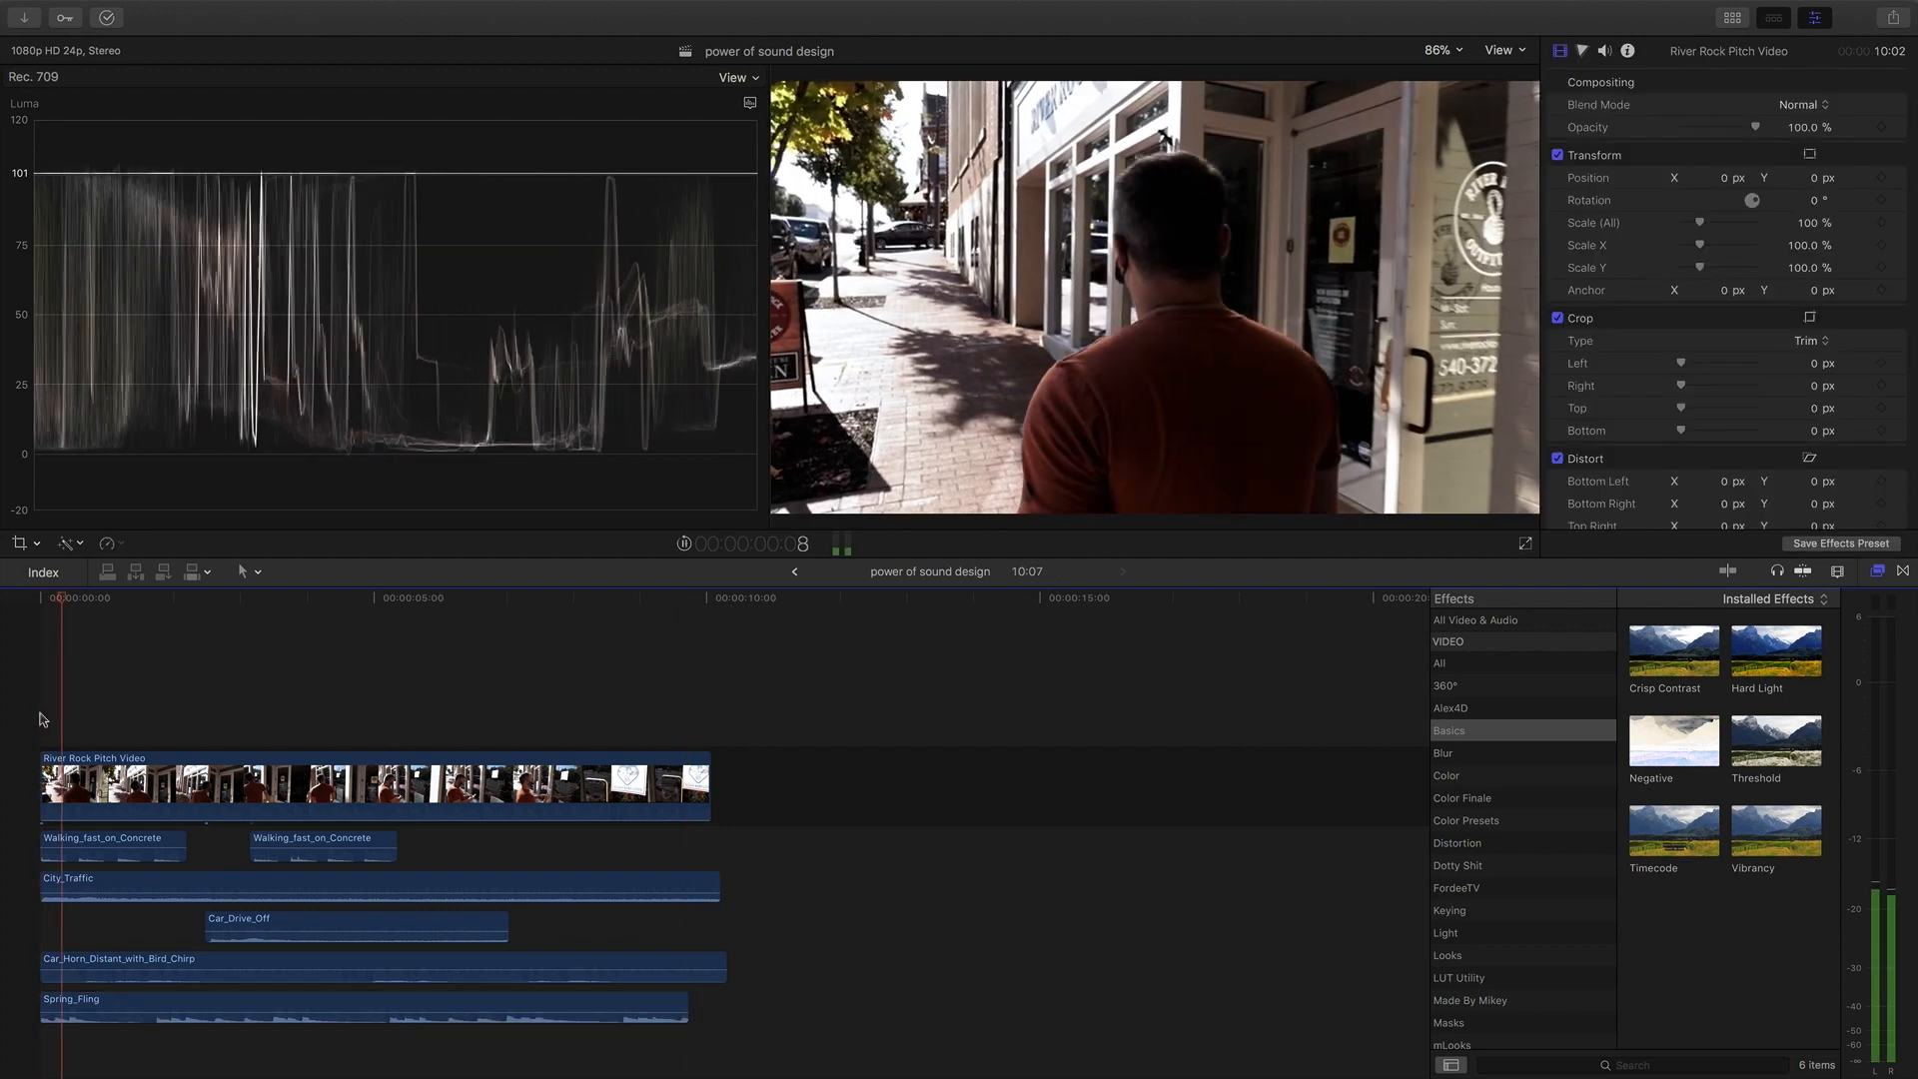